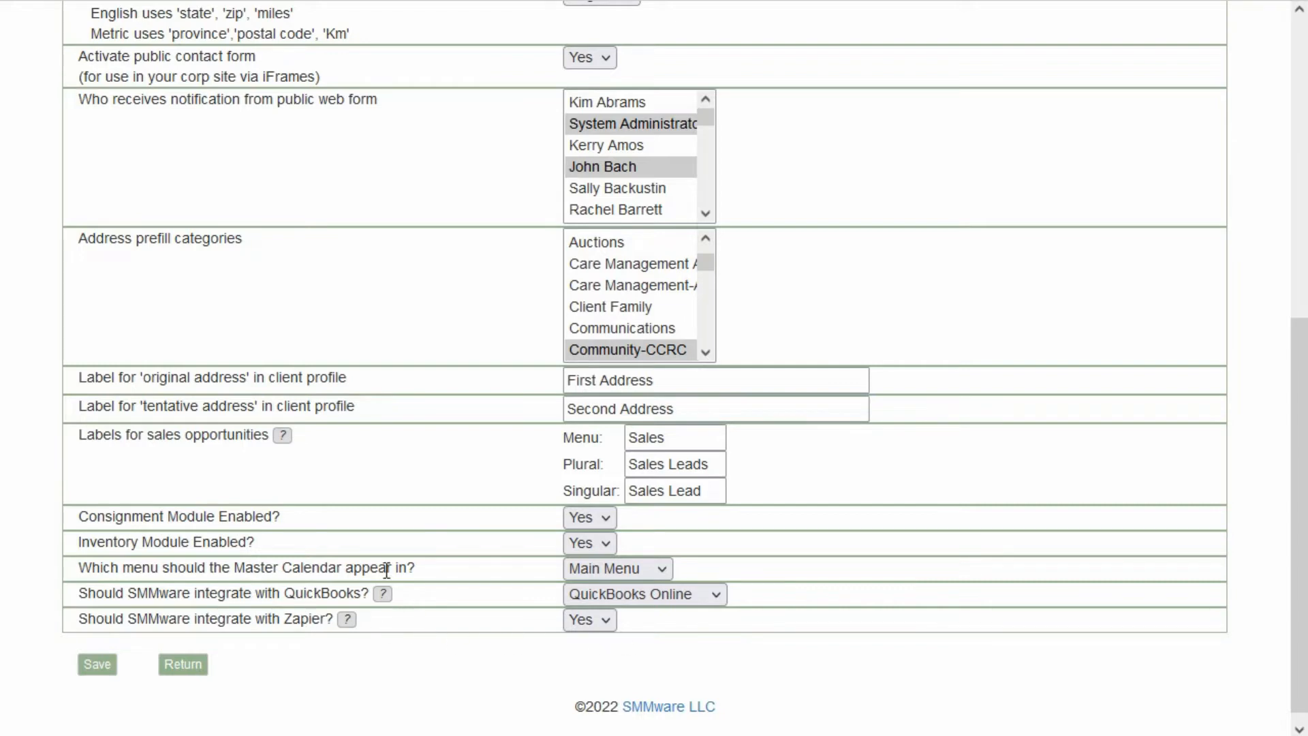
Open the System Administrator's associate record and review its privileges, including Zapier Admin.
scroll(415, 488, "up", 8)
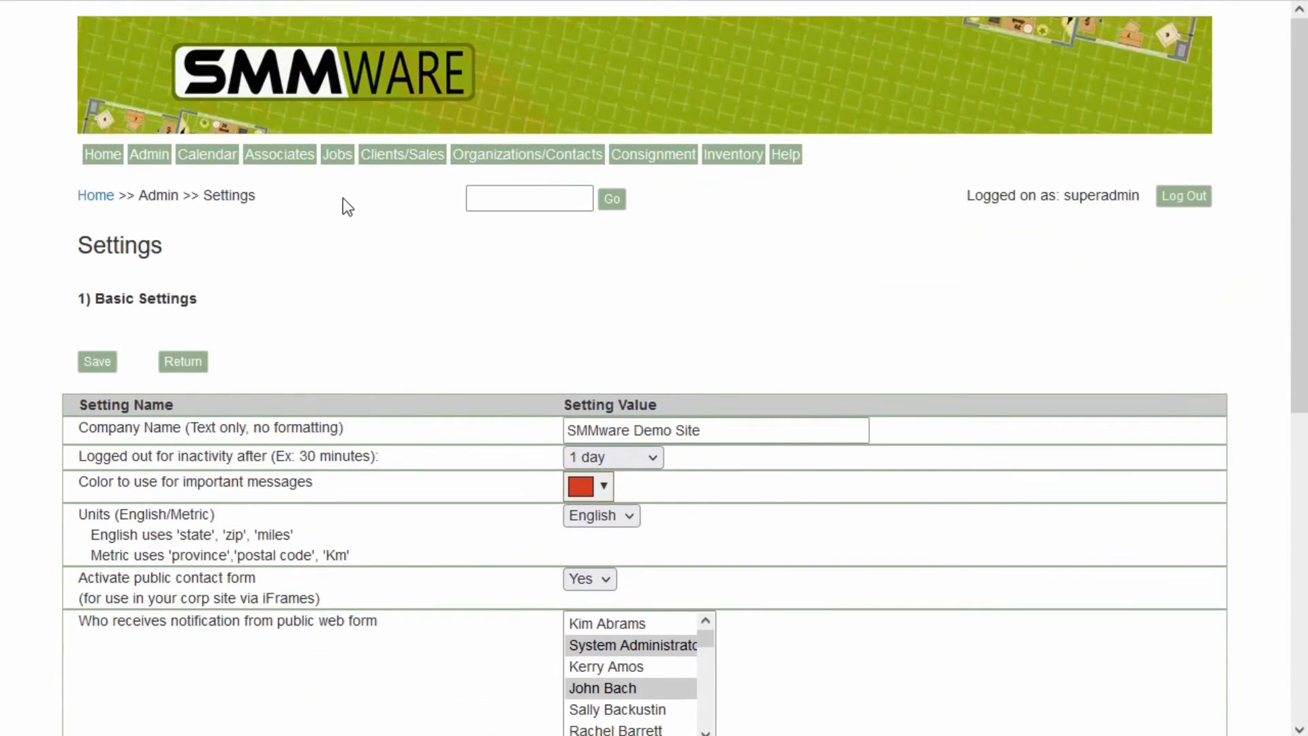
left_click(295, 166)
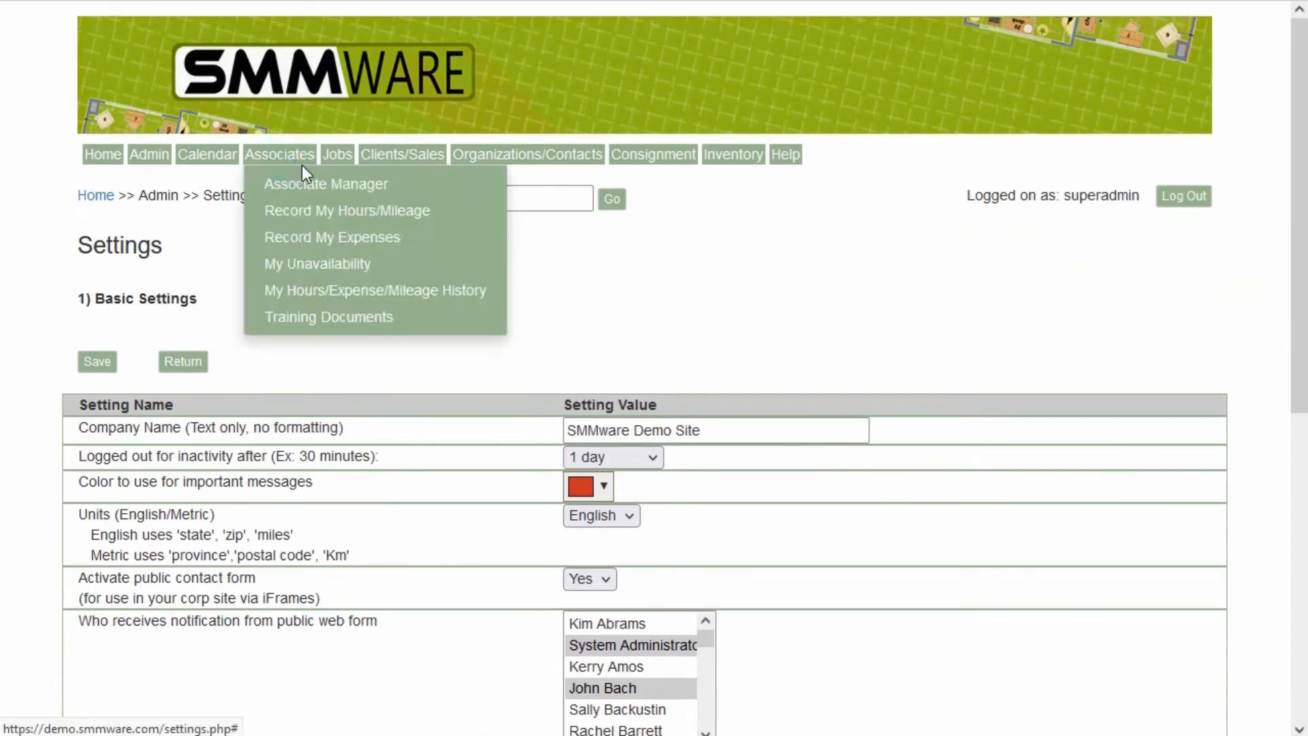
left_click(310, 183)
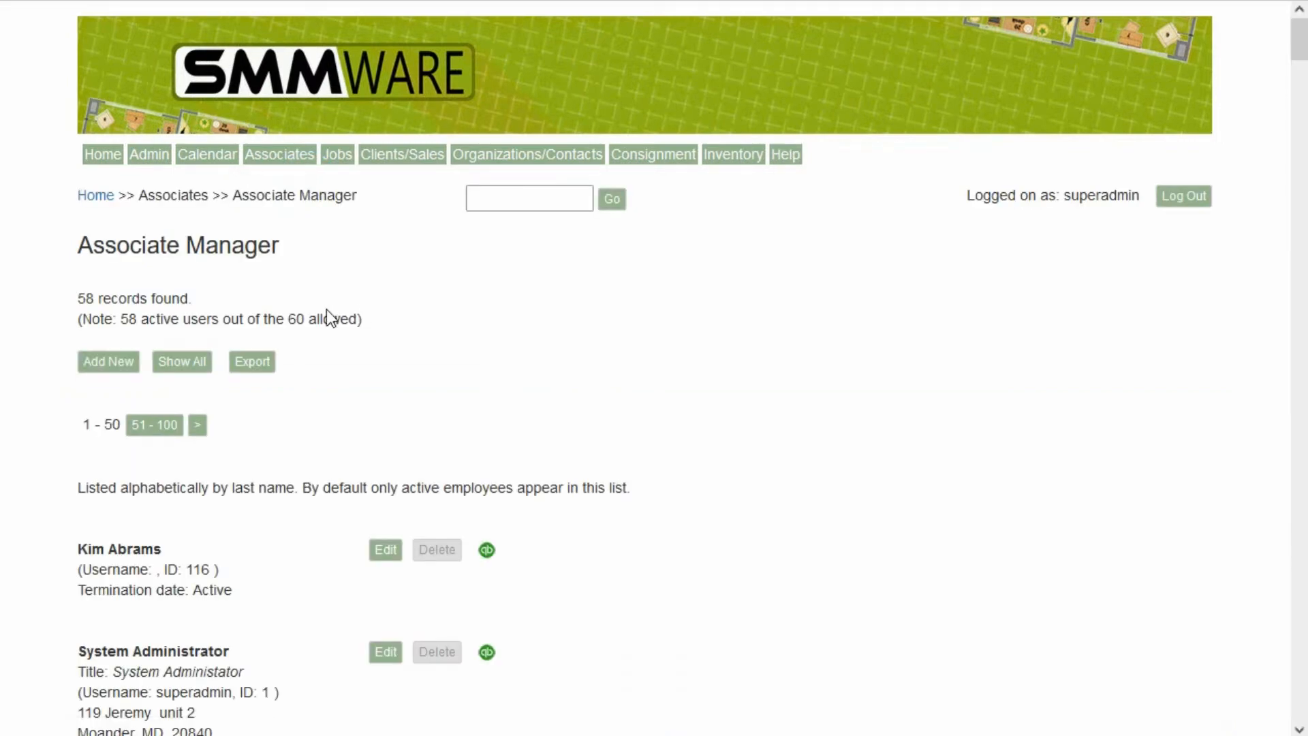
scroll(327, 340, "down", 2)
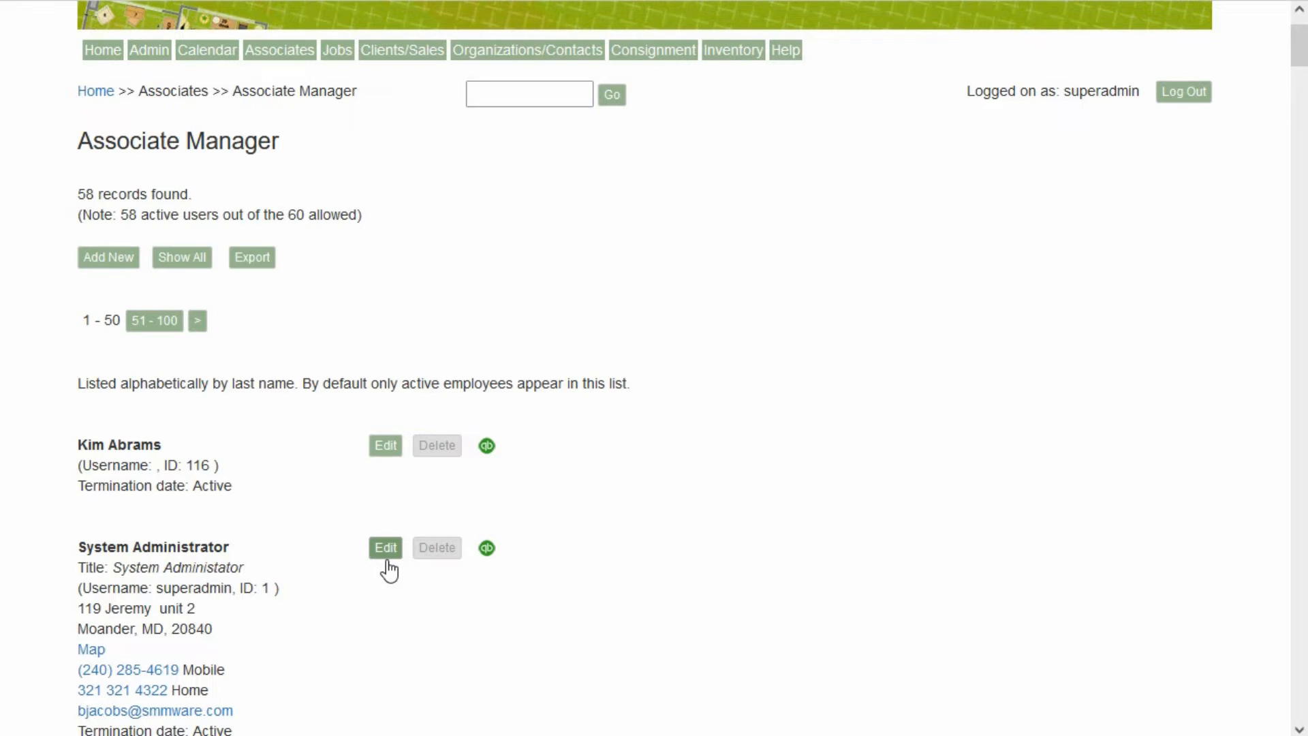
left_click(386, 553)
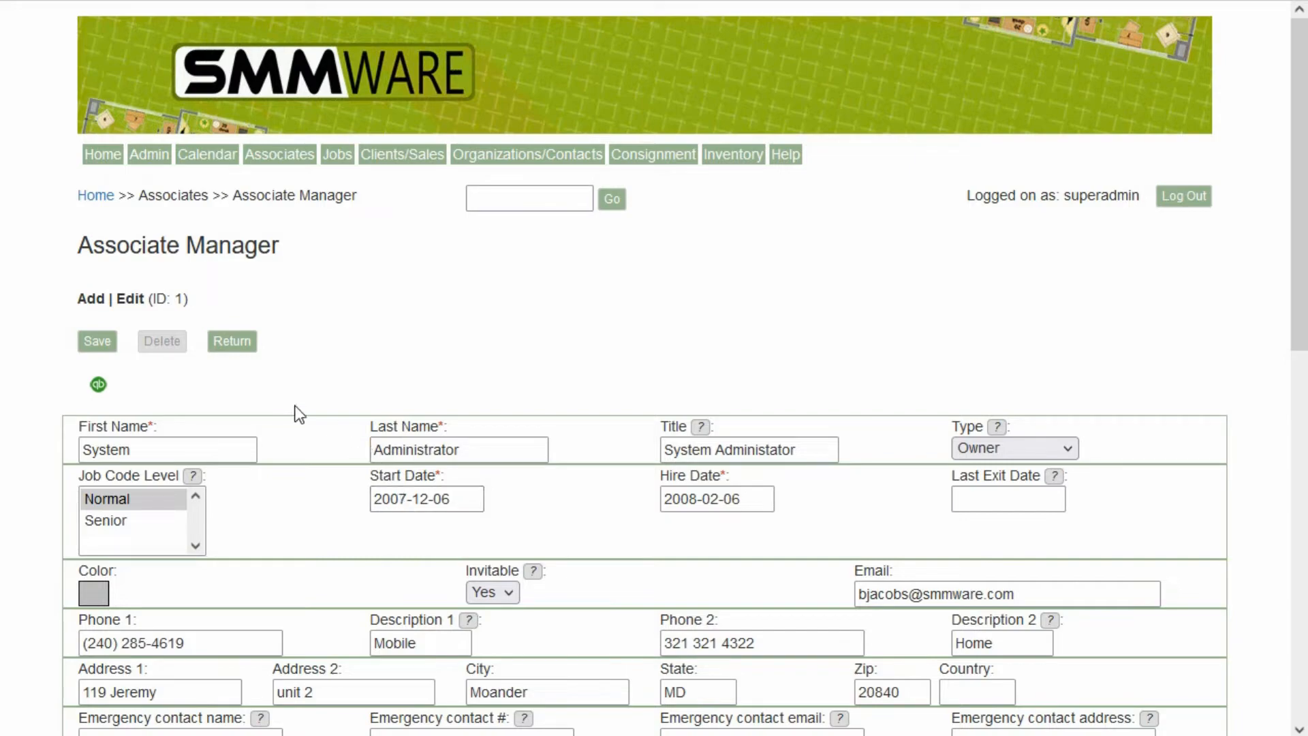
scroll(287, 447, "down", 8)
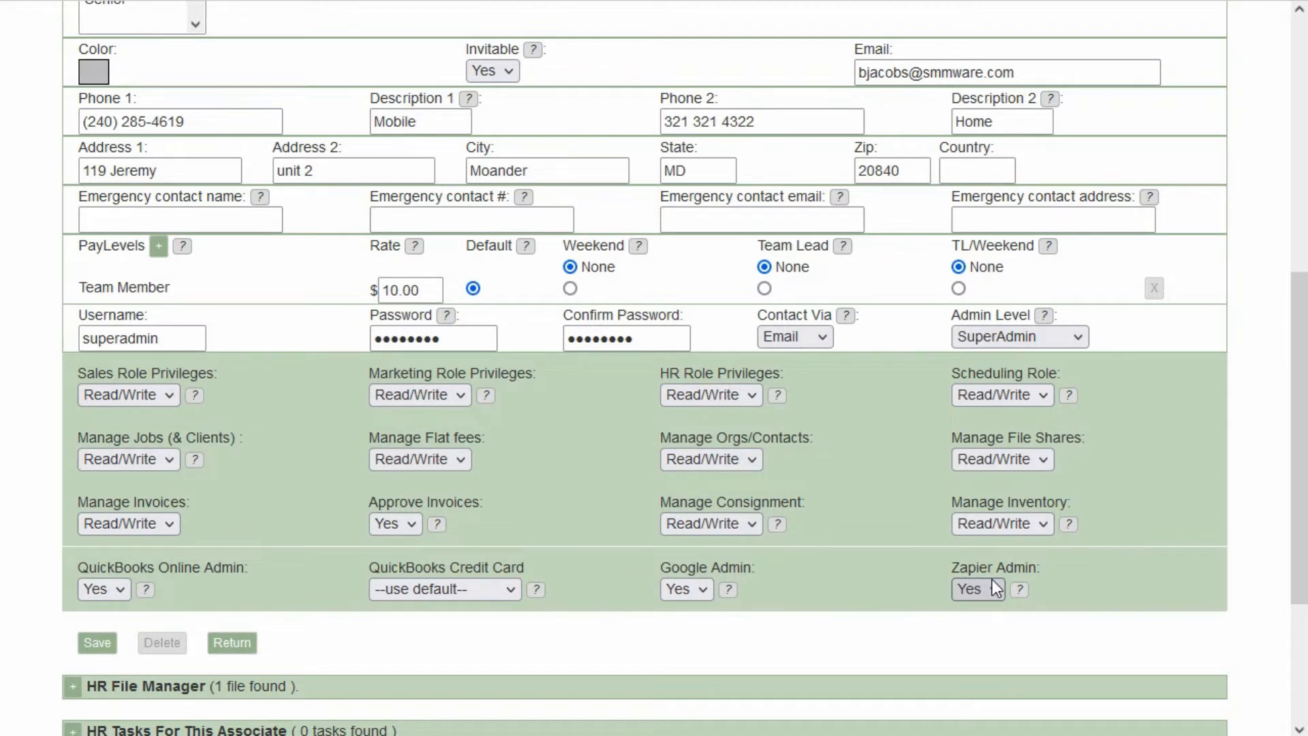
scroll(250, 297, "up", 8)
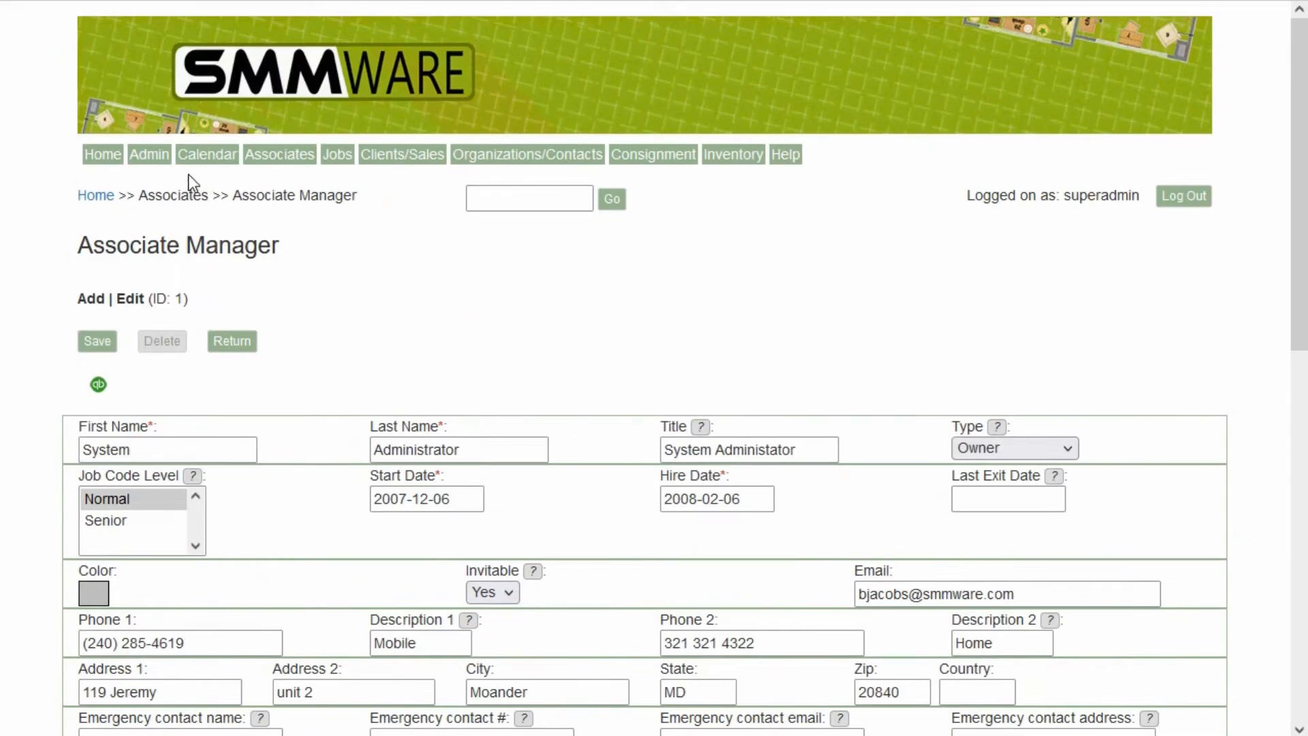
Open Zapier Settings, generate a new Zapier API key and copy it.
mouse_move(153, 165)
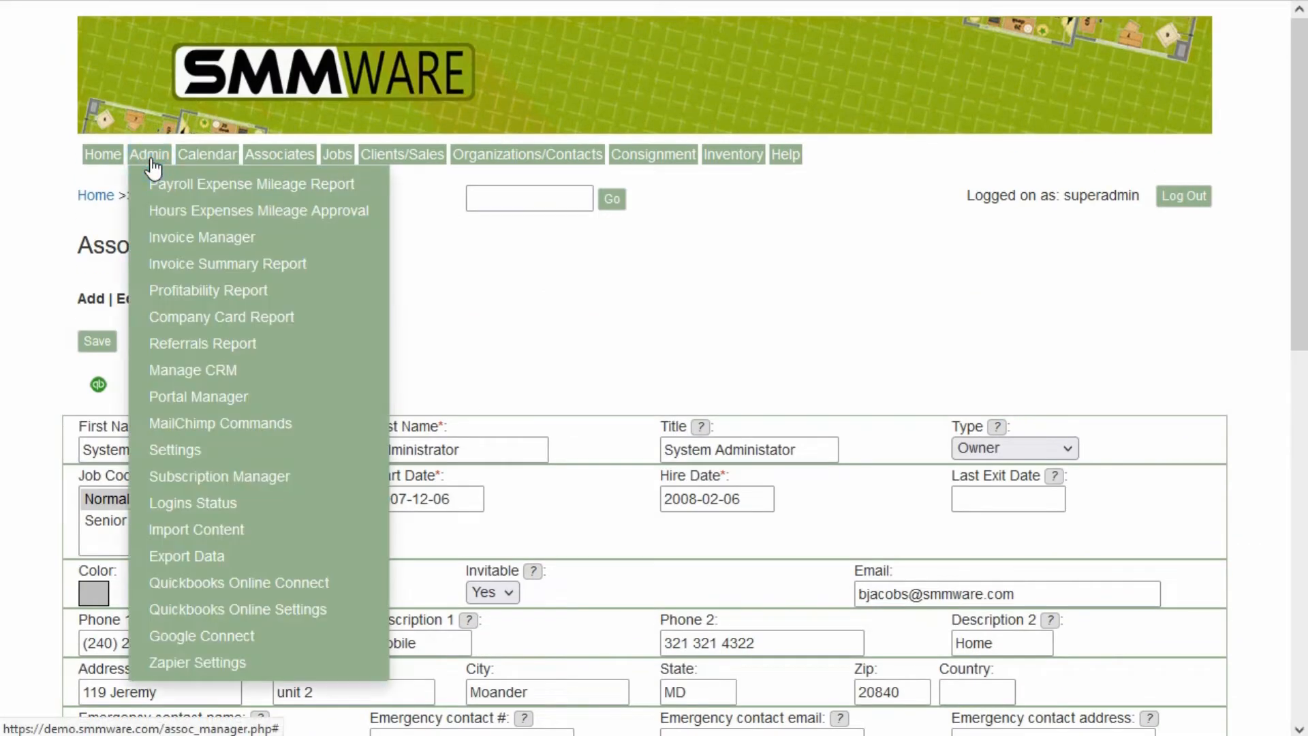
left_click(201, 662)
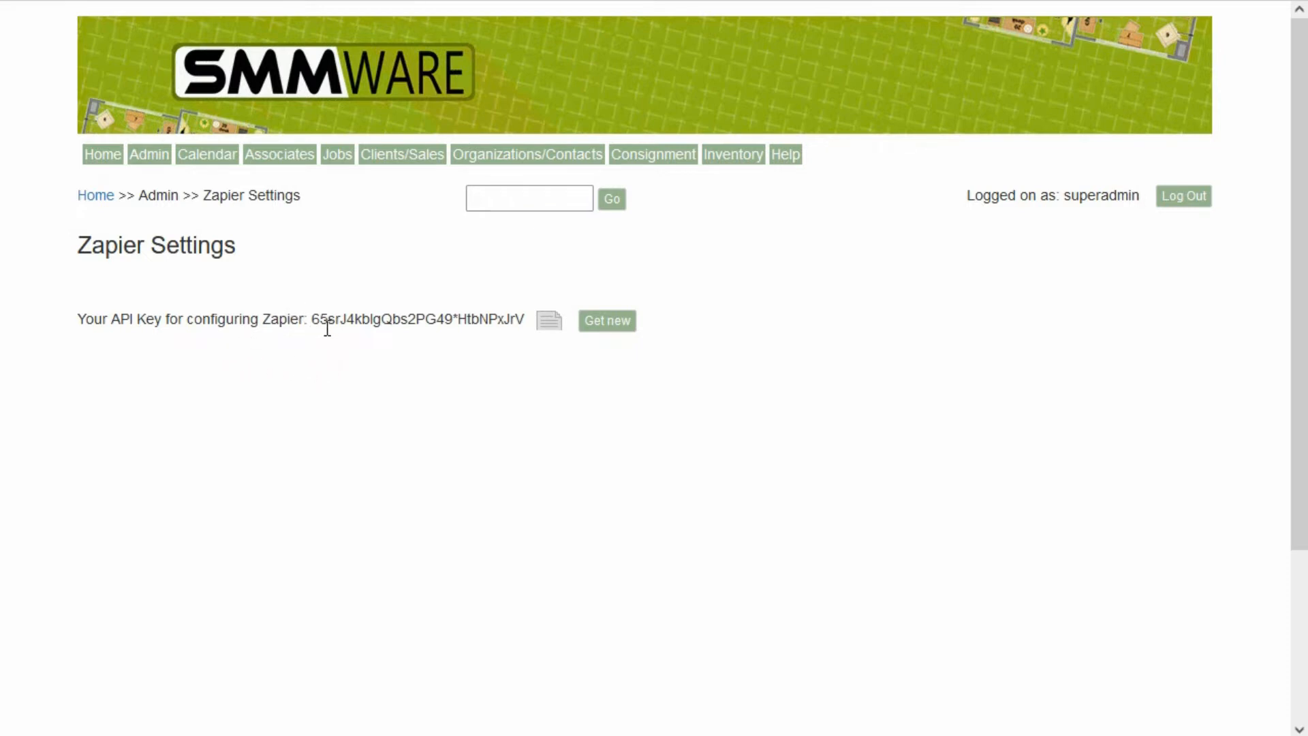
left_click(600, 328)
left_click(550, 338)
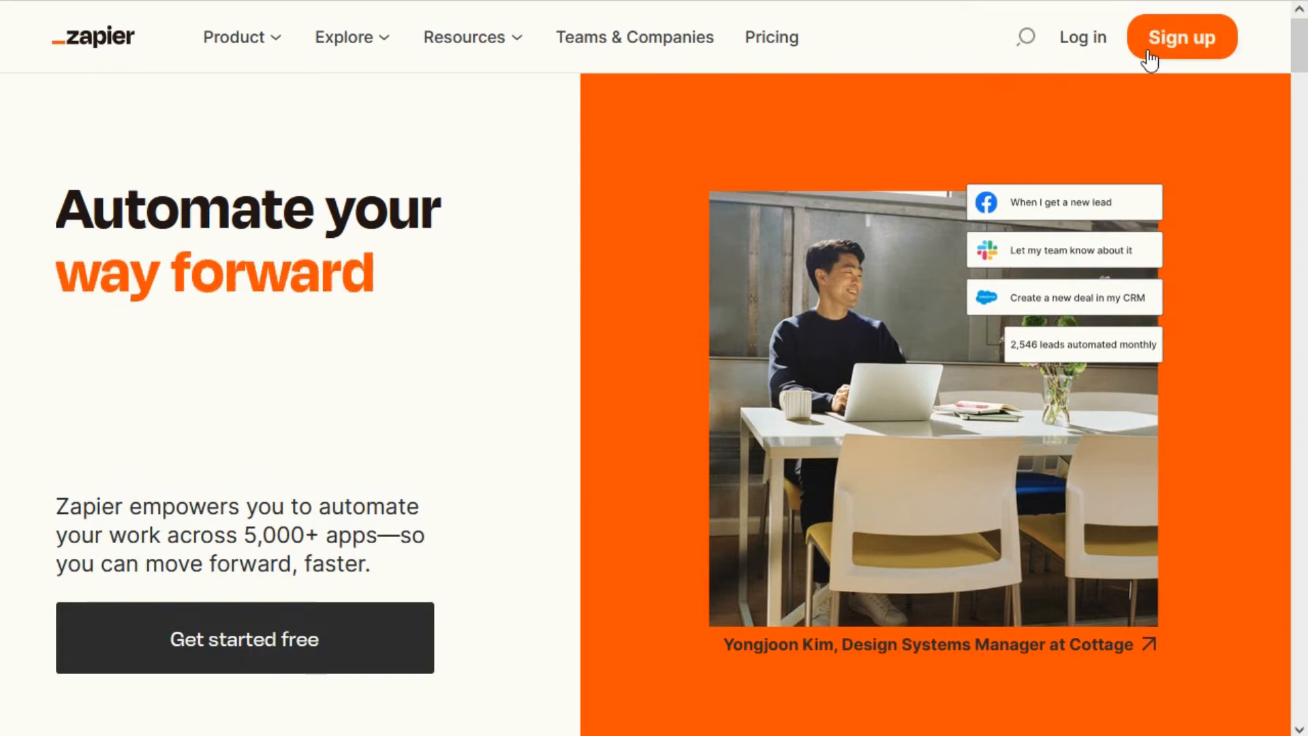
Log in to Zapier with the prefilled account e-mail.
left_click(1078, 38)
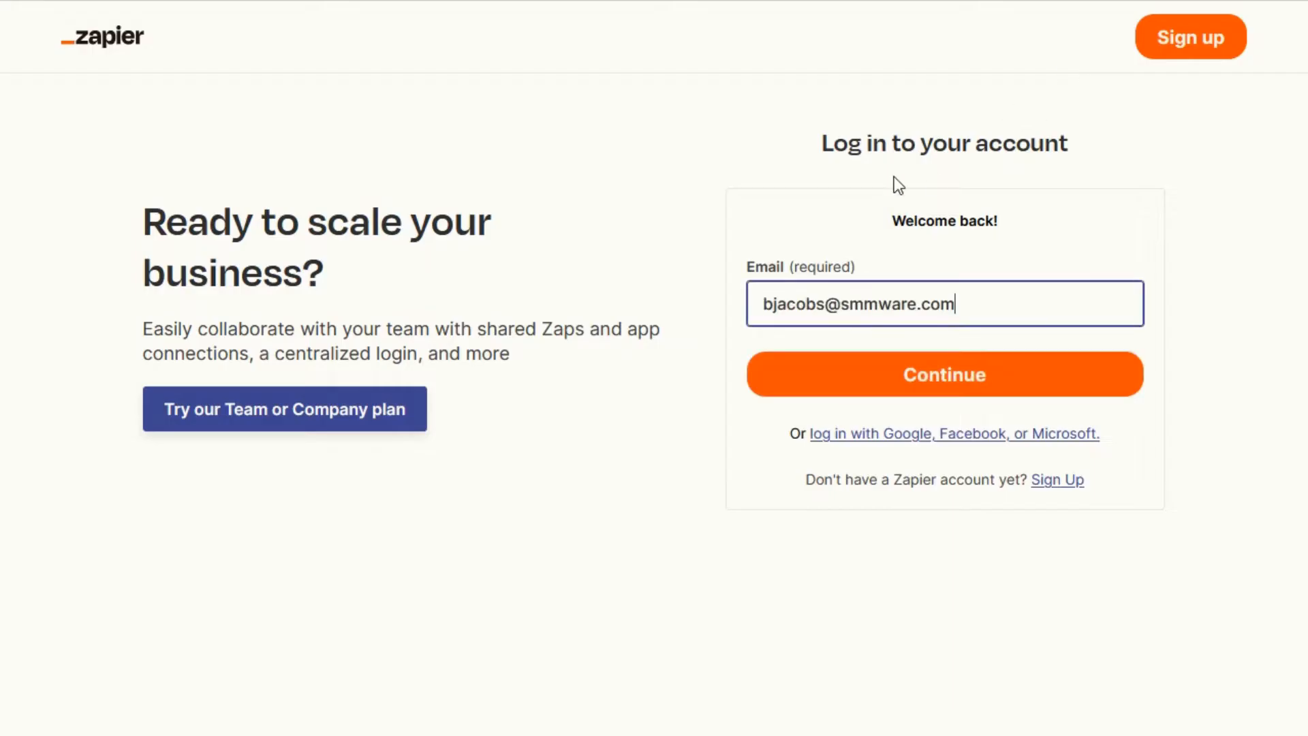
left_click(885, 383)
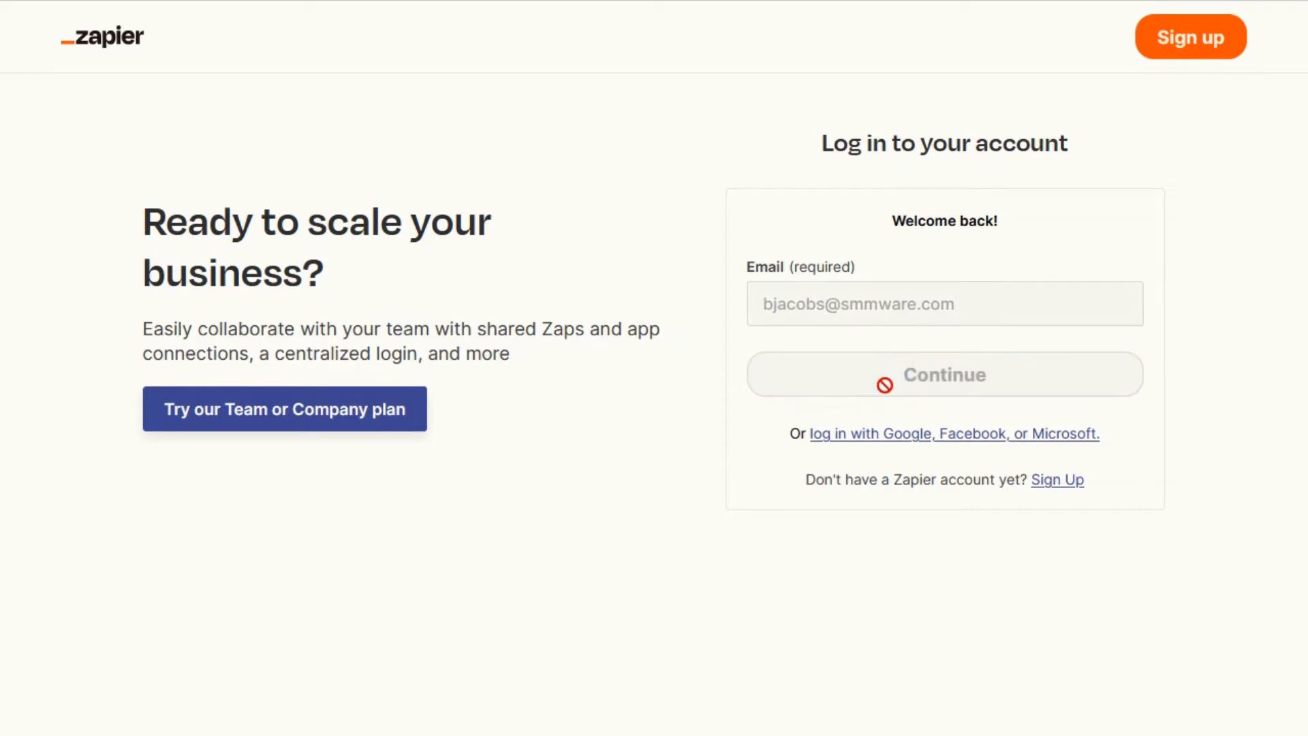
left_click(882, 401)
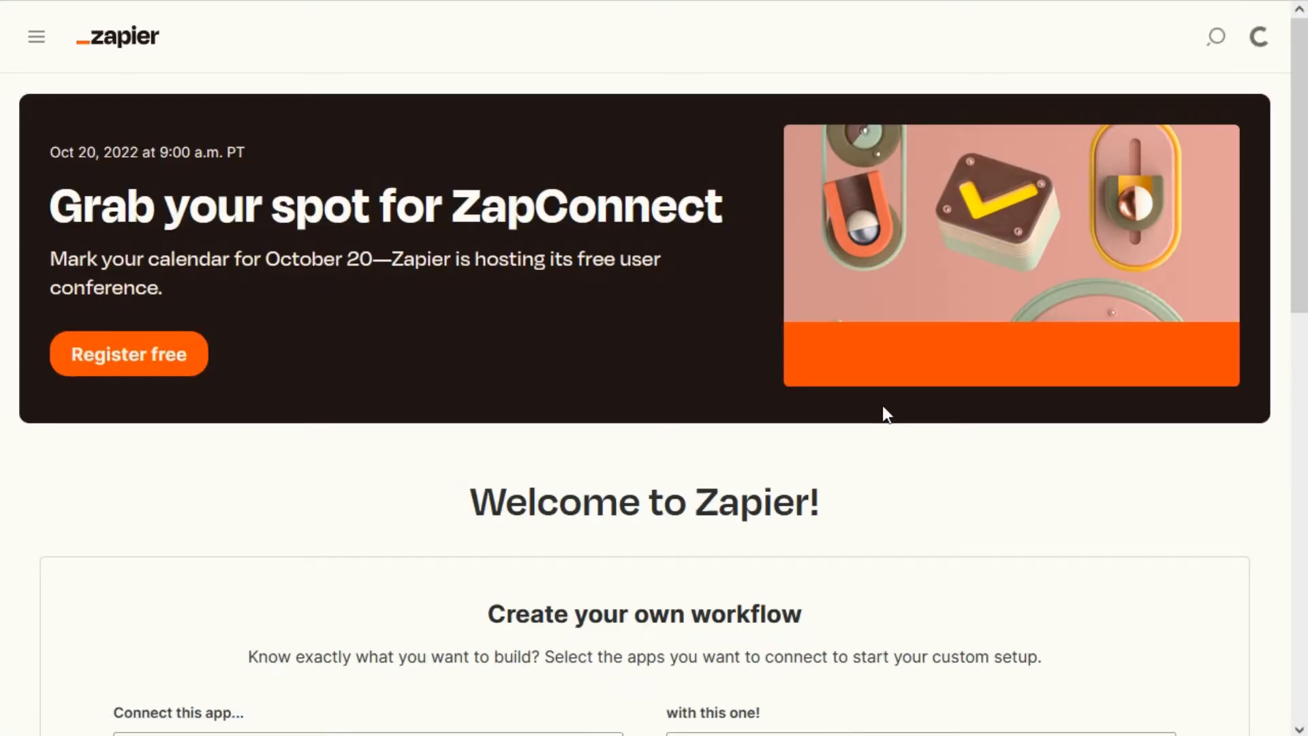
Open the Zaps list, select the Demo folder and create a new Zap.
mouse_move(63, 201)
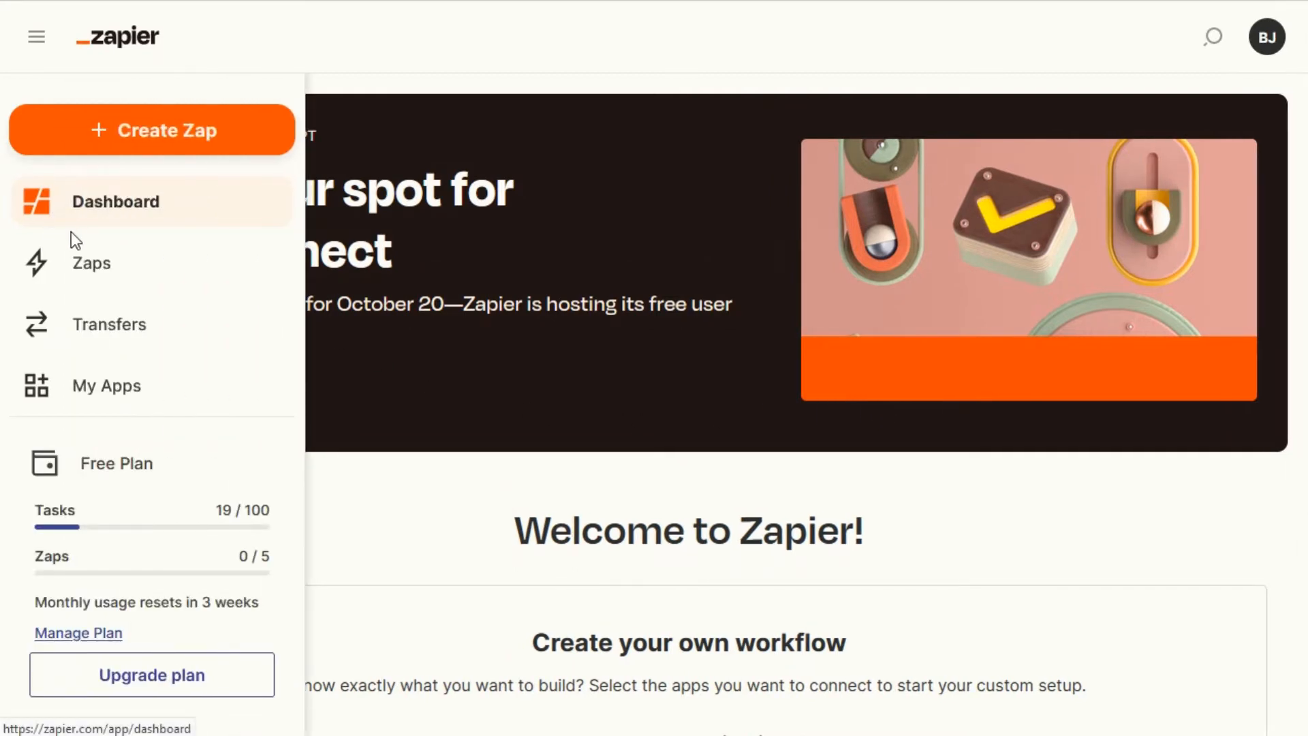
left_click(106, 261)
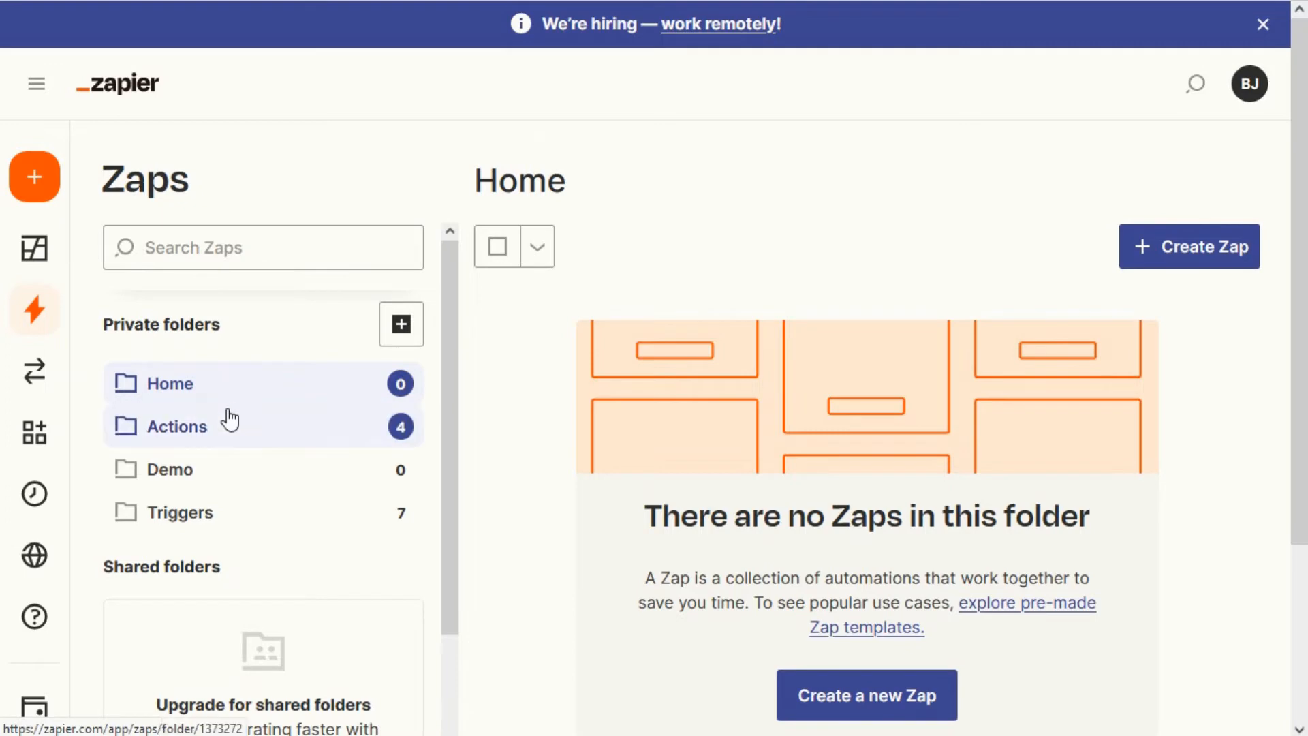
left_click(191, 486)
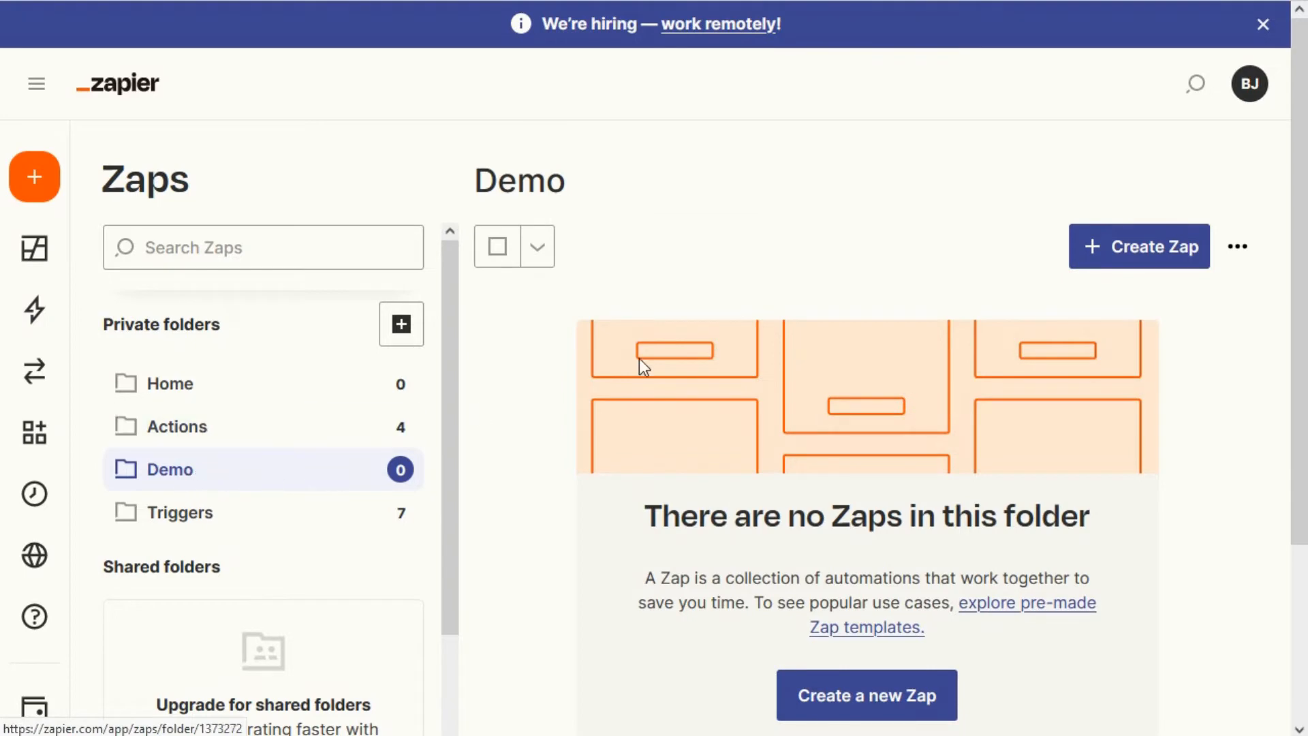
left_click(1144, 248)
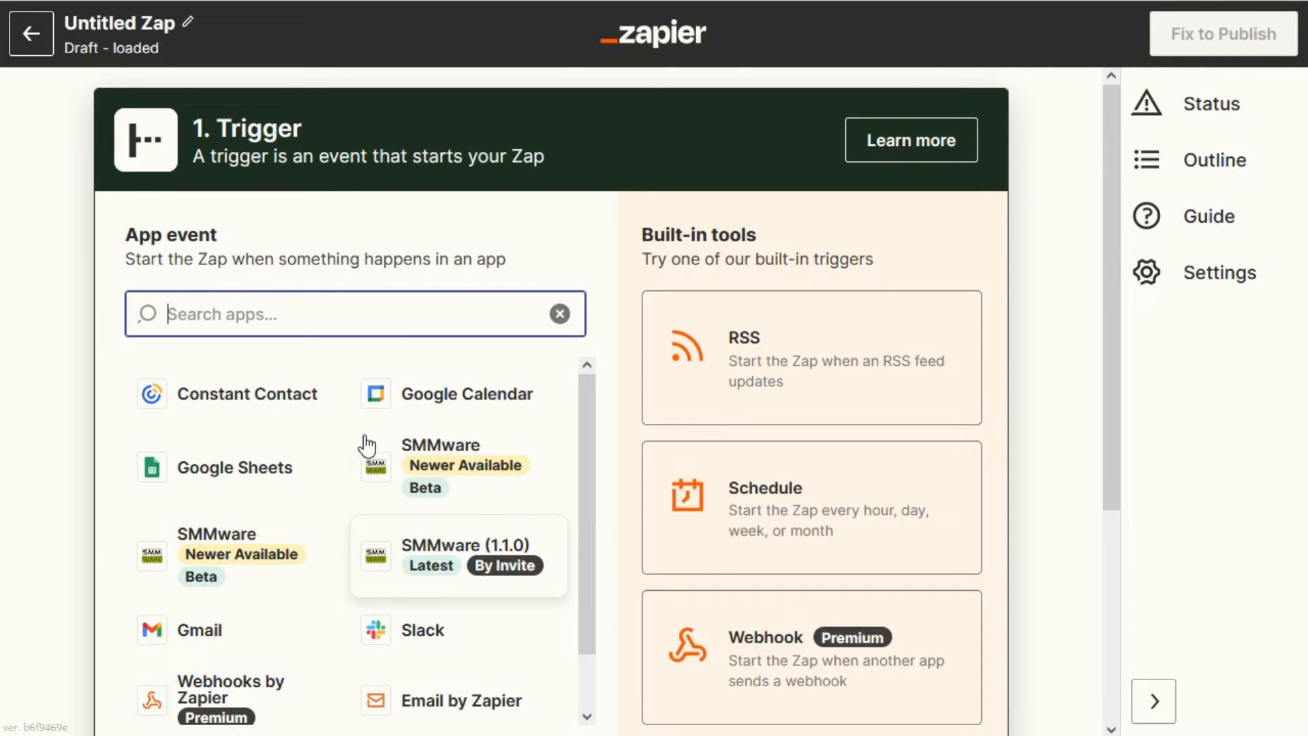
Search for SMMware and choose SMMware (1.1.0) as the trigger app.
left_click(330, 313)
type("SMware")
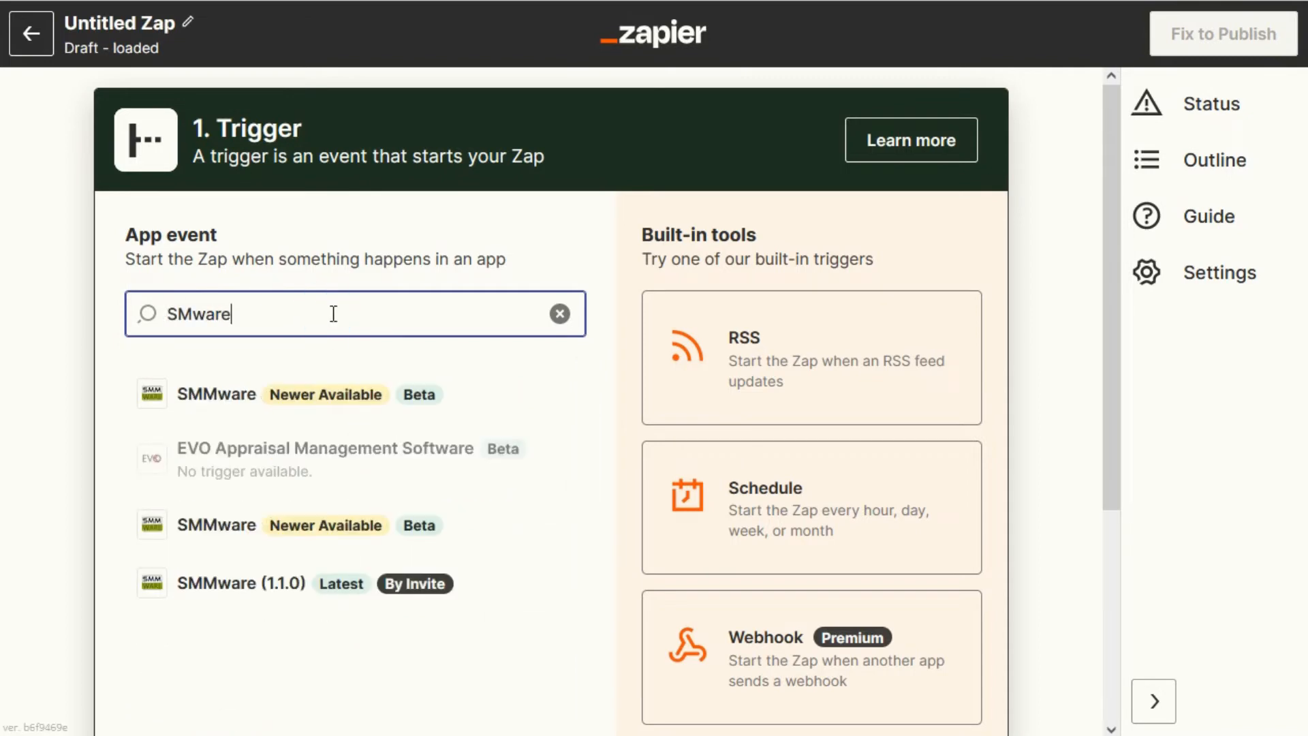
key("BackSpace")
key("BackSpace")
key("BackSpace")
key("BackSpace")
type("Mware")
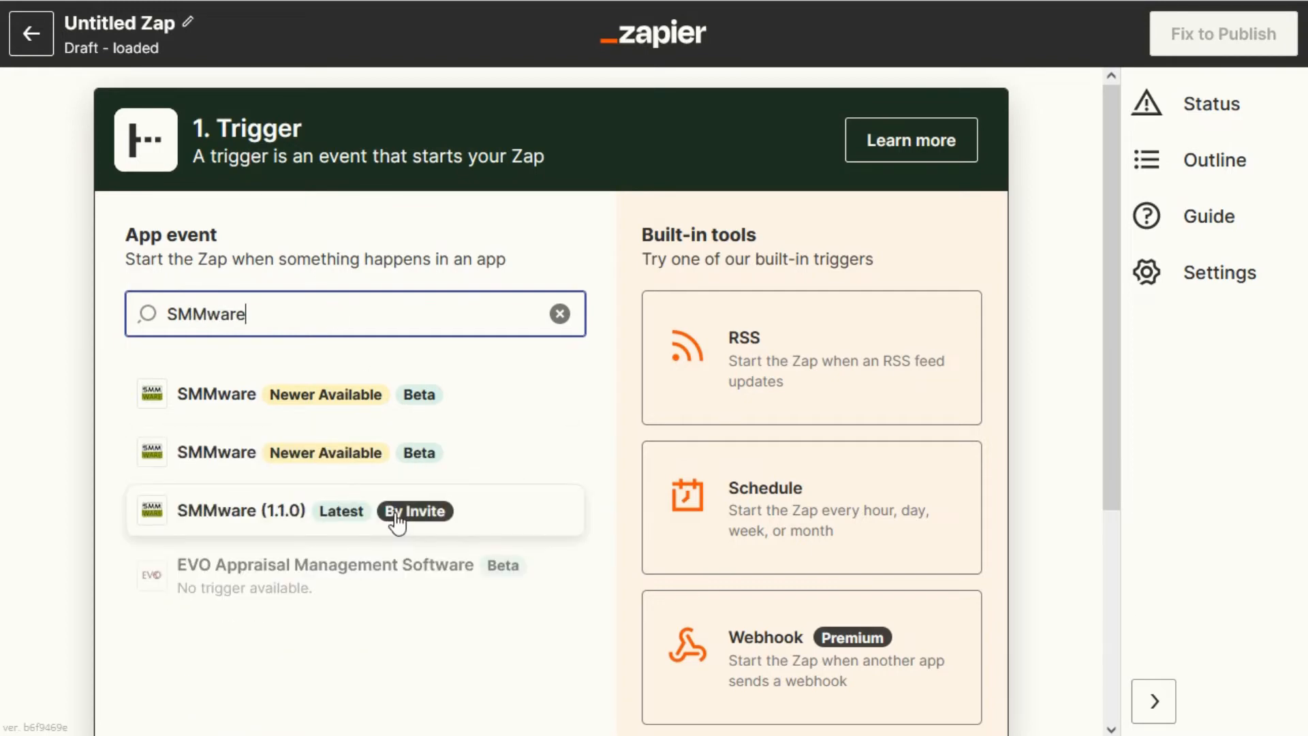
left_click(400, 510)
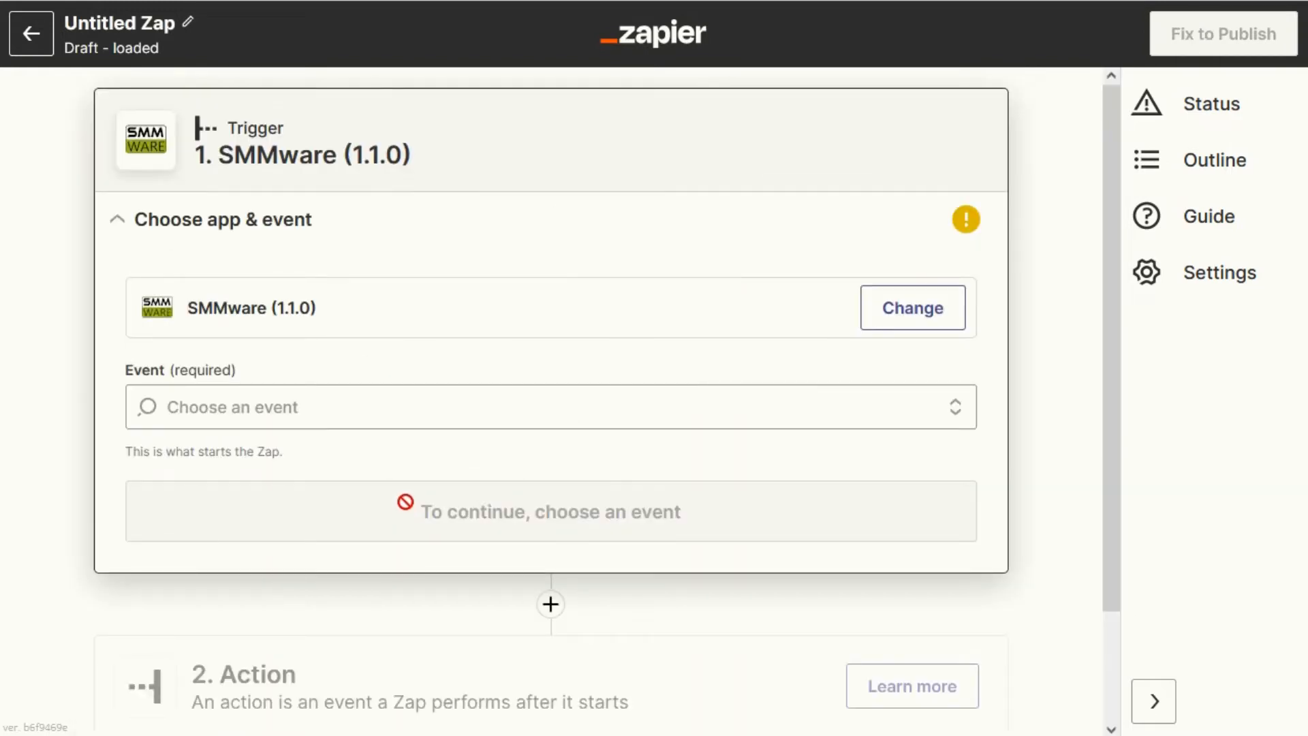
Set the trigger event to New Client and open the account section.
left_click(307, 406)
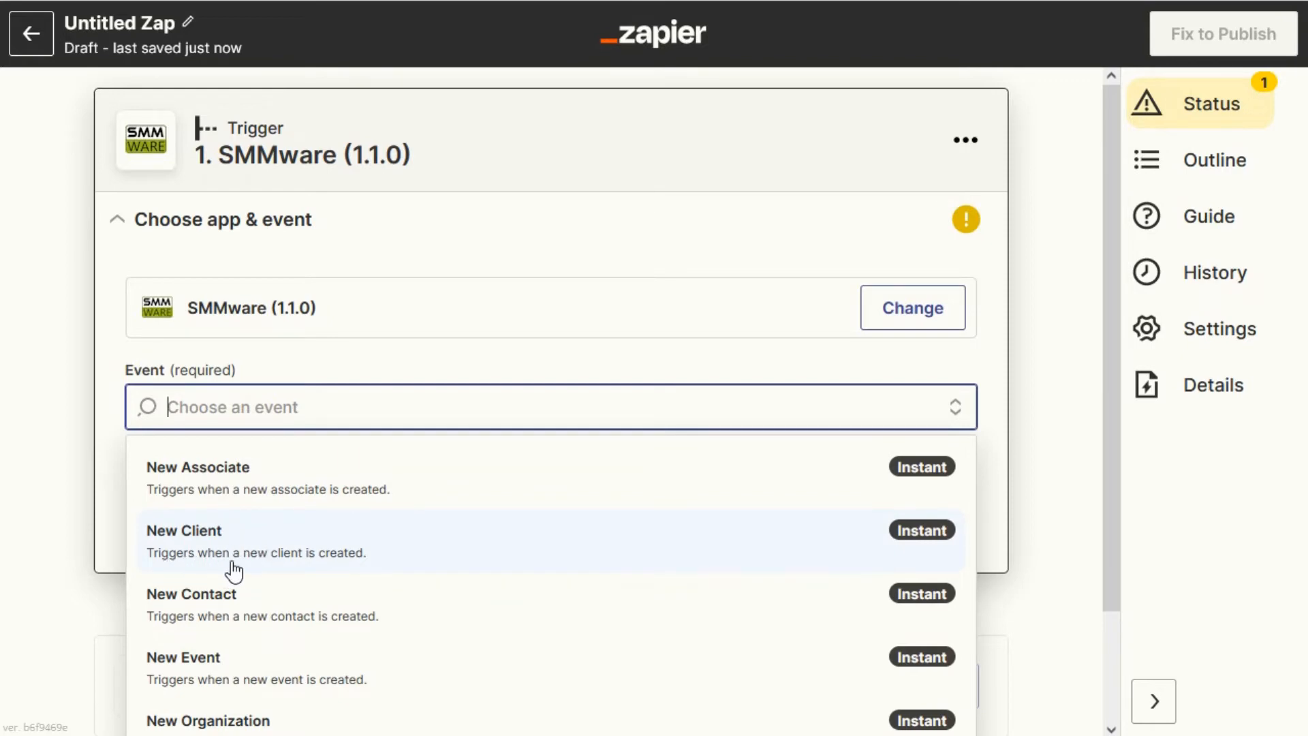
left_click(312, 552)
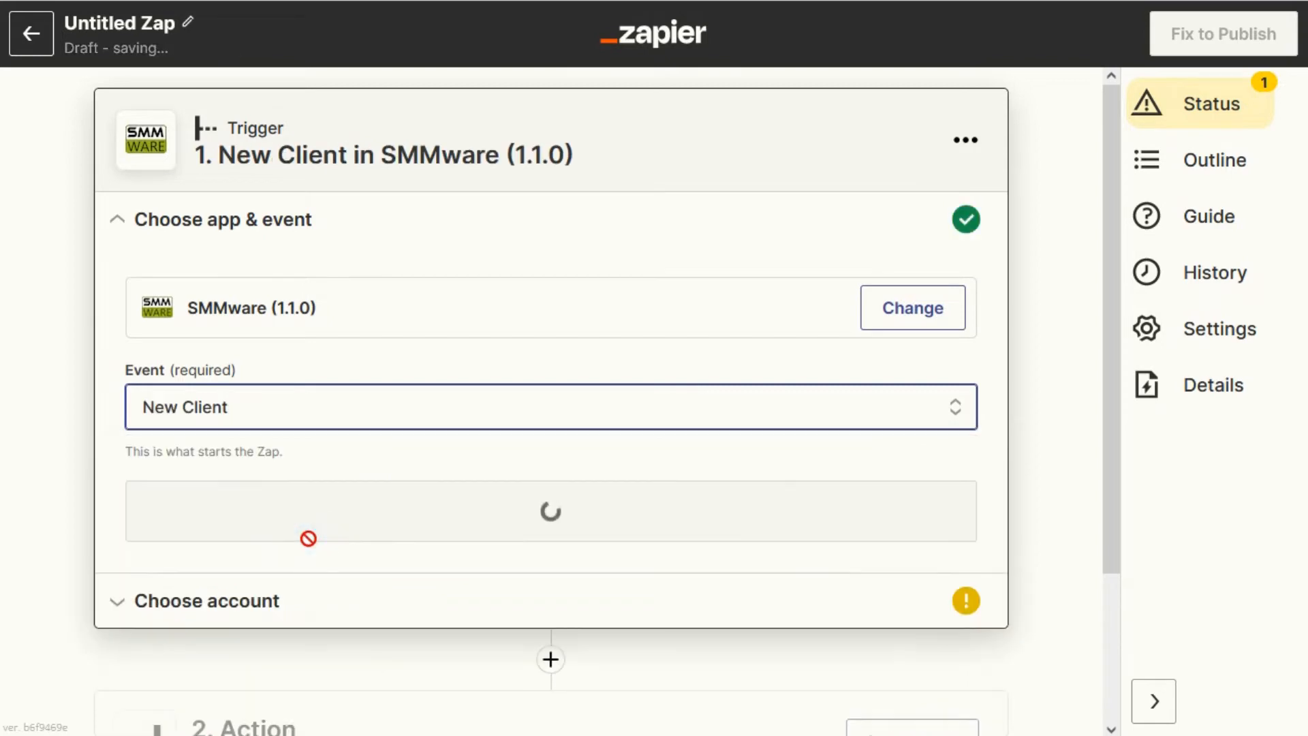
left_click(255, 599)
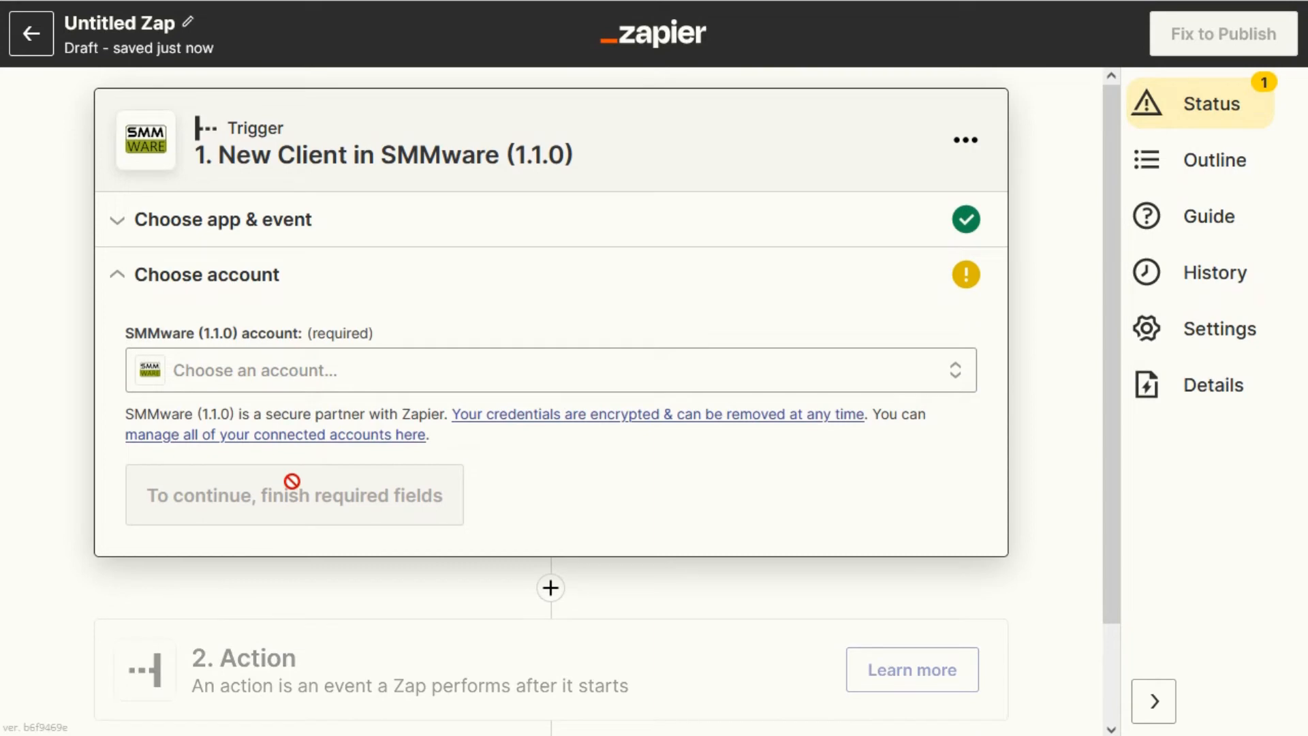
Try connecting a new SMMware account with the prefix demo, then cancel the dialog.
left_click(293, 378)
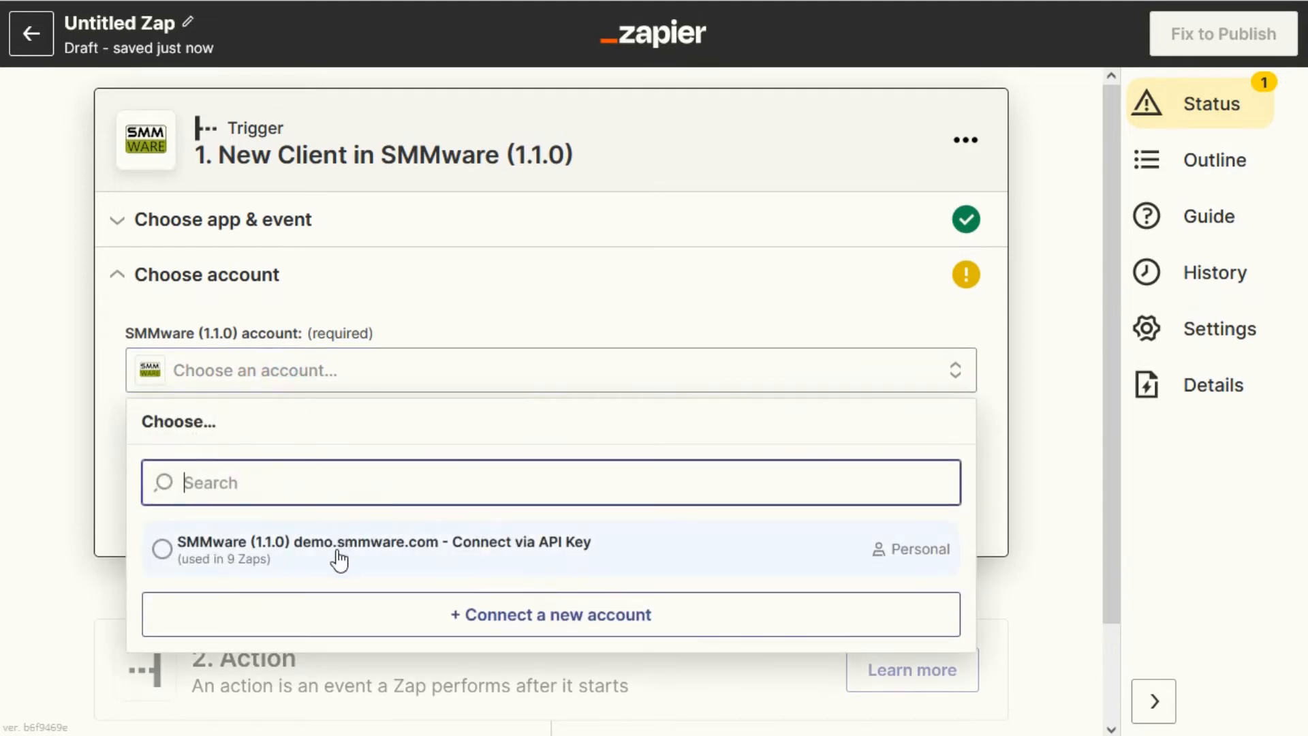
left_click(530, 623)
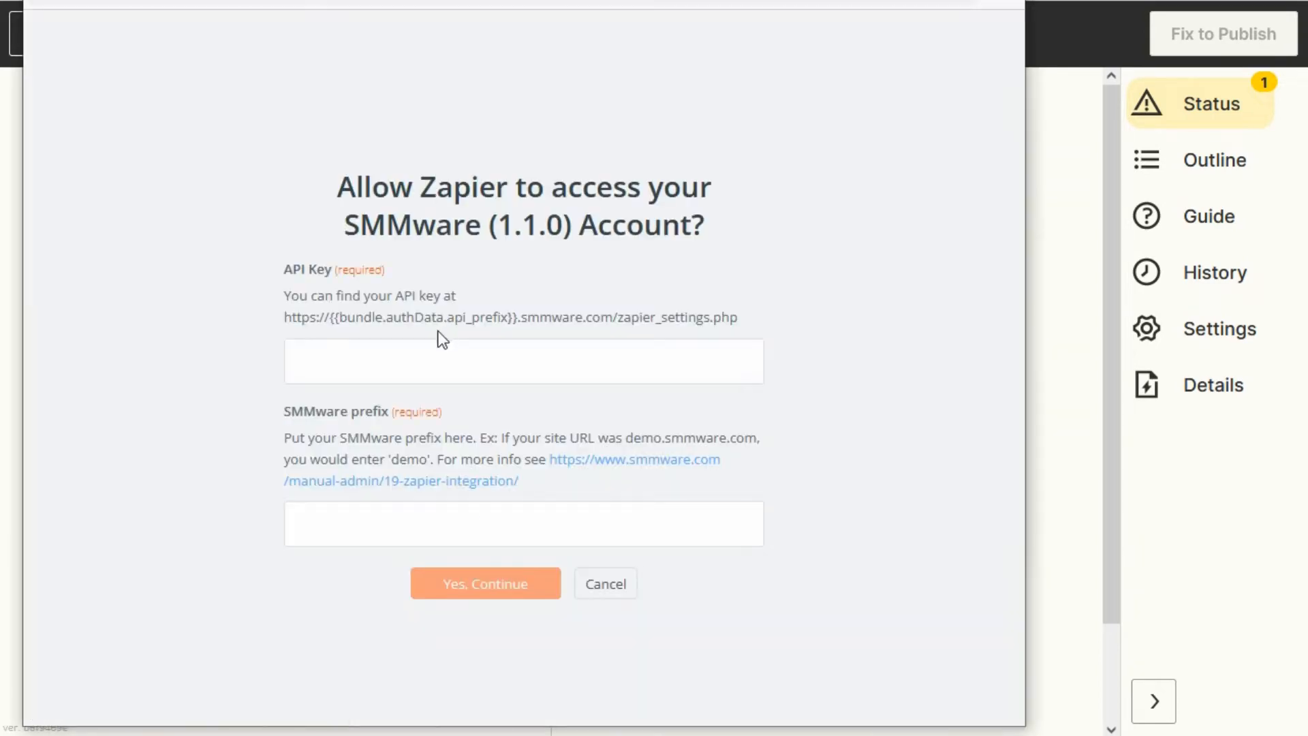
left_click(382, 356)
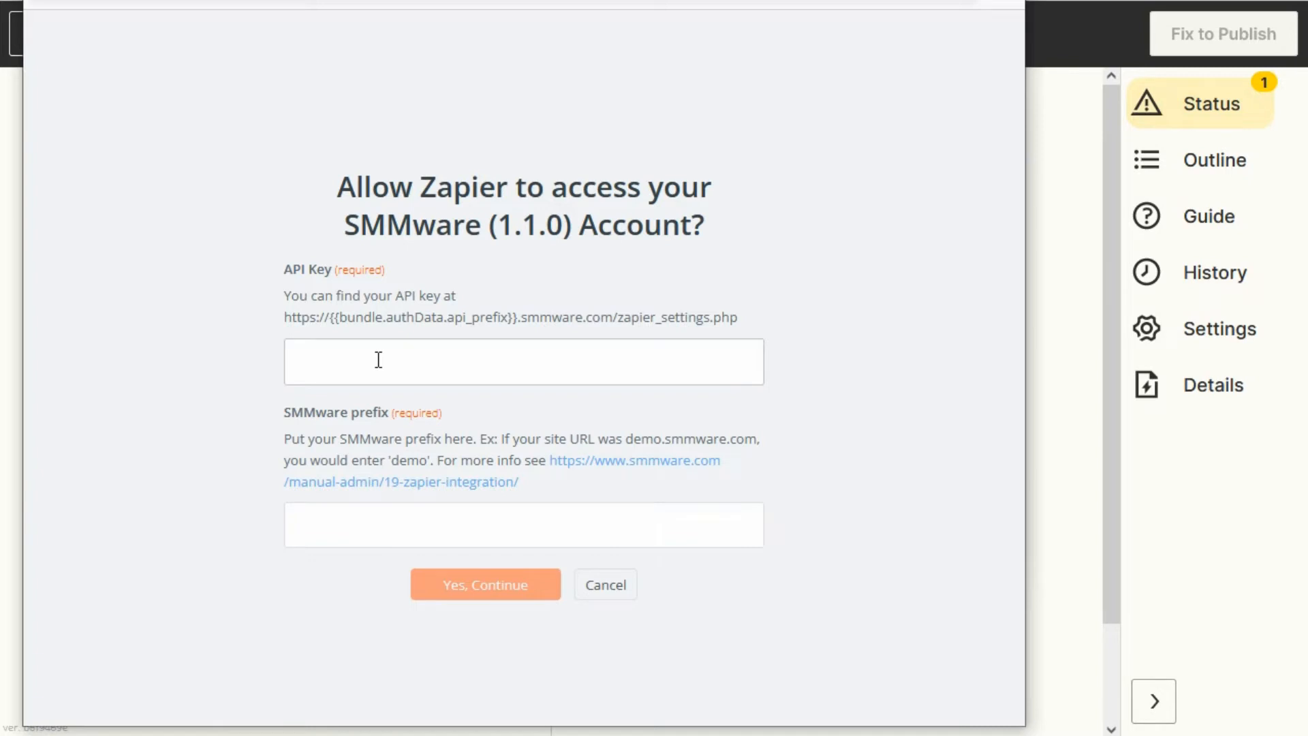
left_click(352, 530)
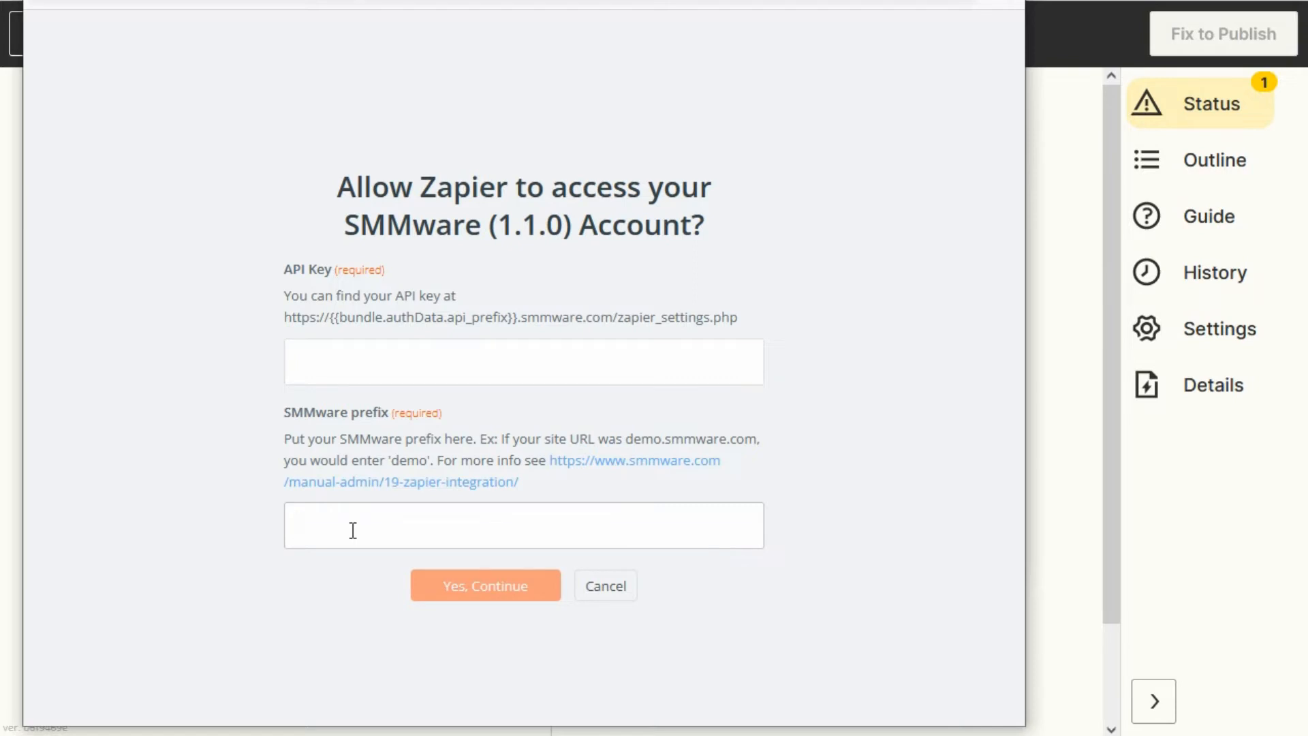
type("demo")
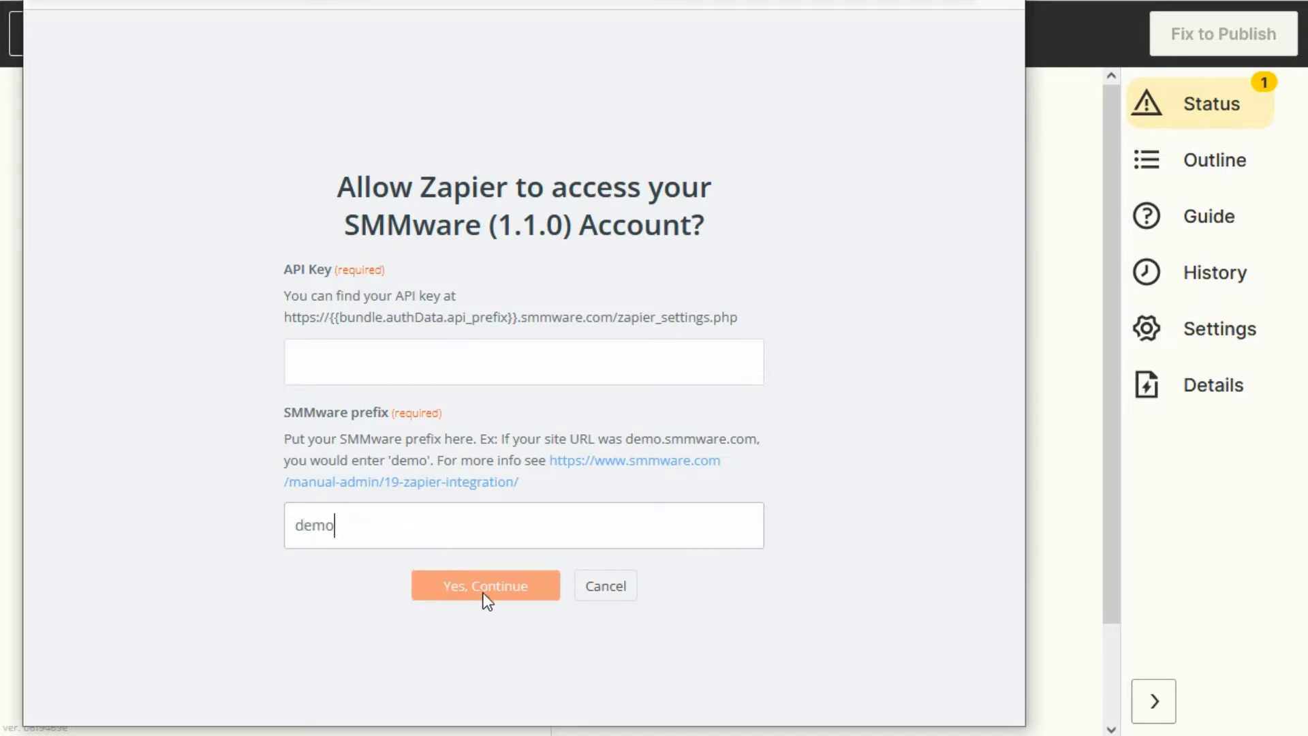
left_click(600, 590)
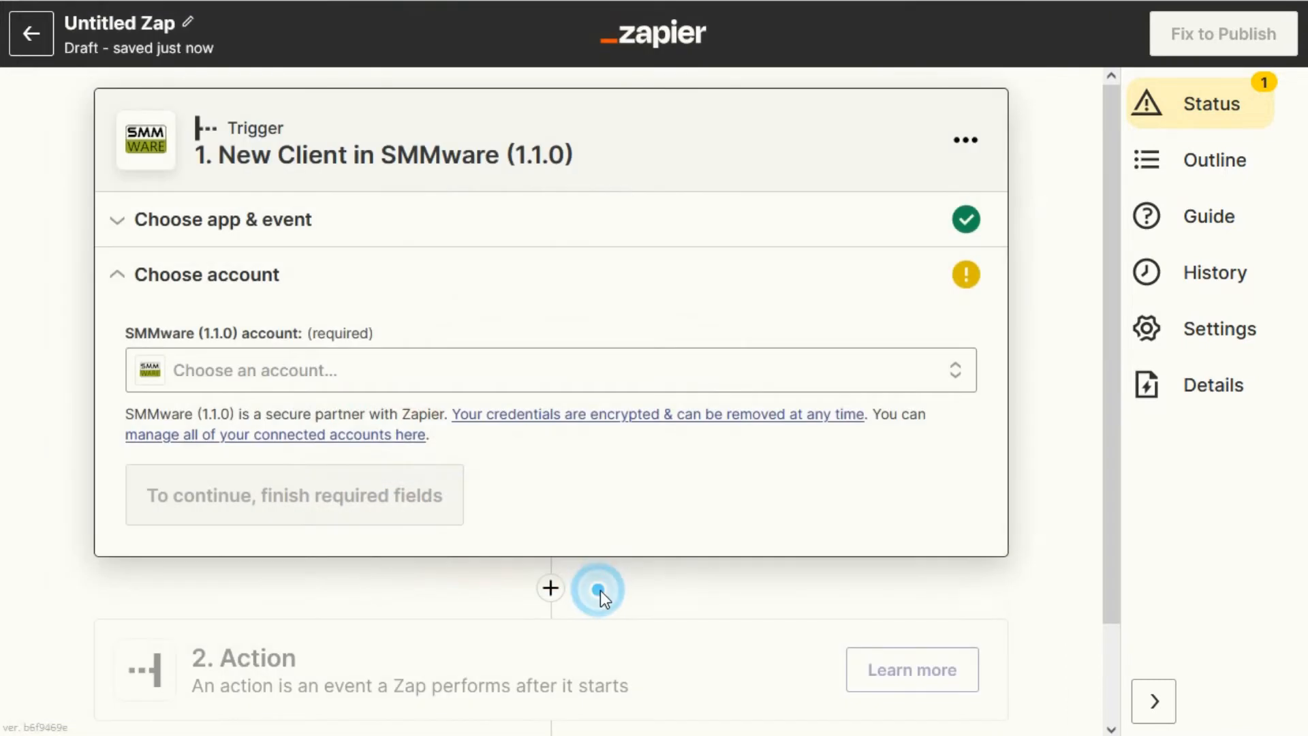
Select the existing SMMware (1.1.0) demo.smmware.com account for the trigger.
left_click(333, 369)
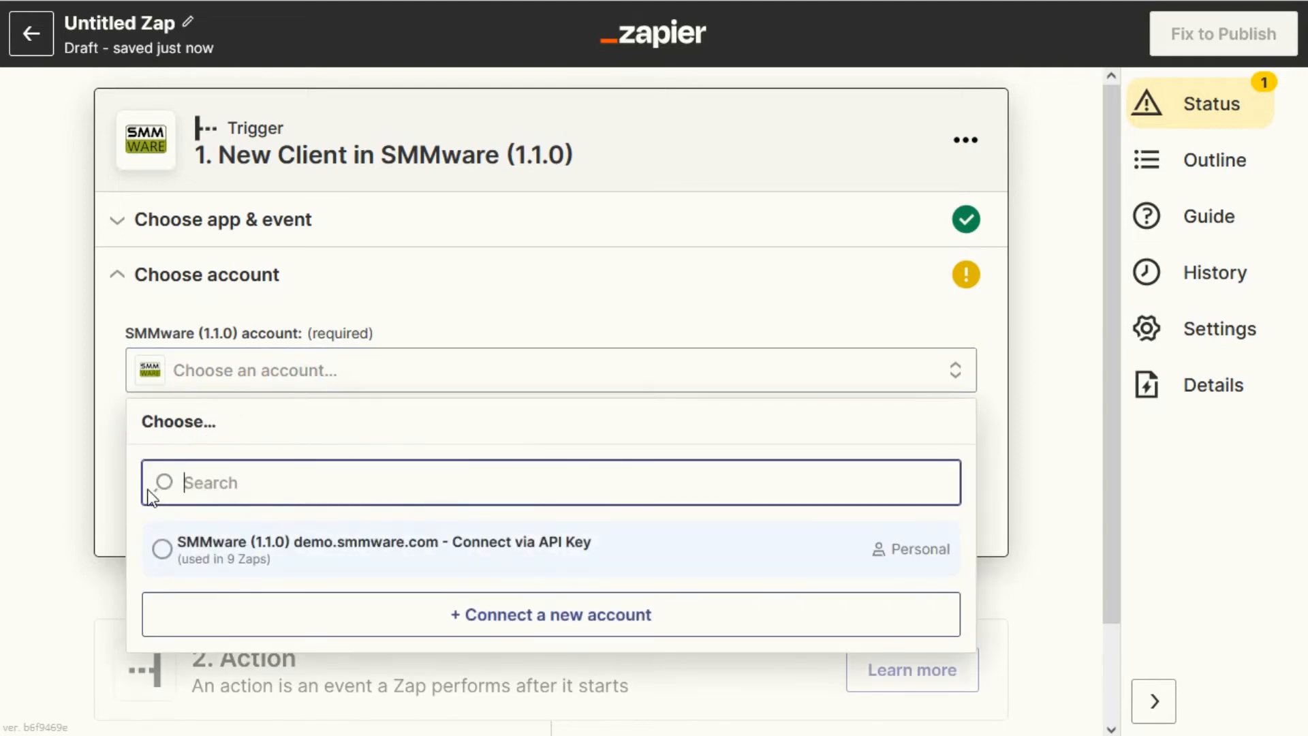
left_click(161, 547)
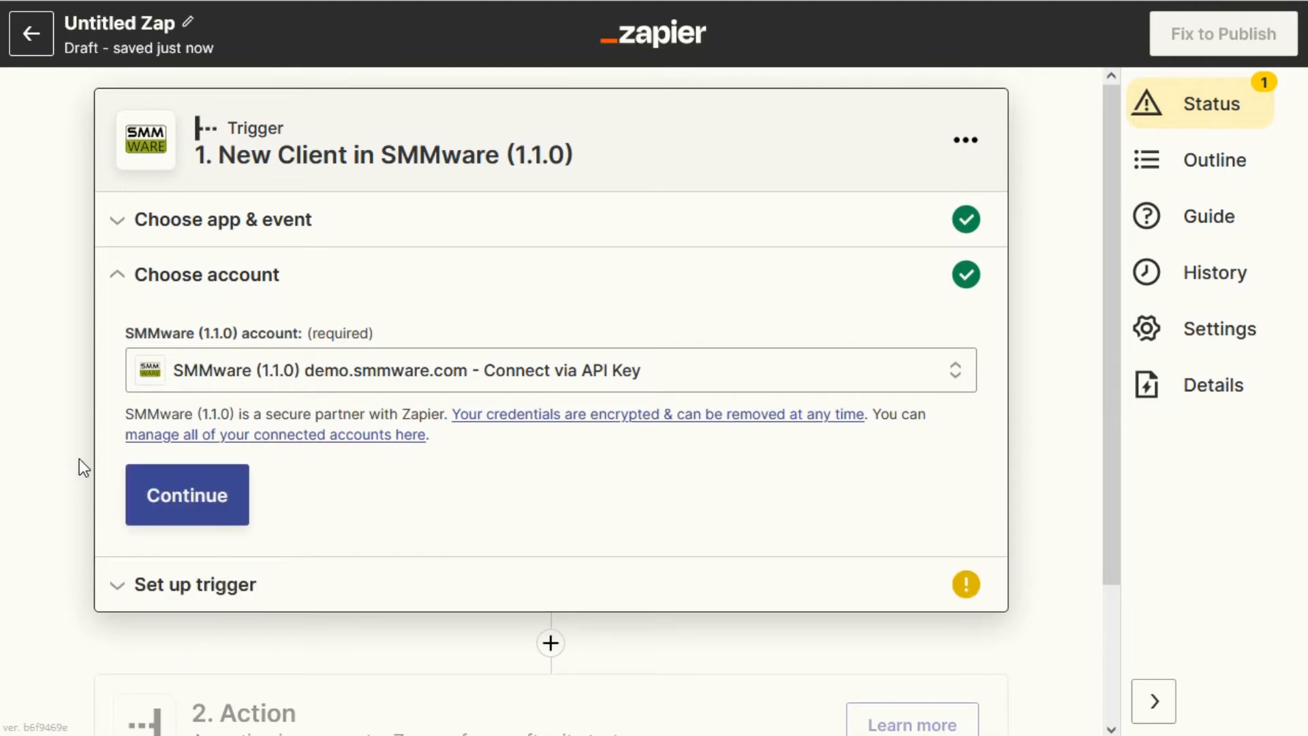
Open the trigger setup and set the level of data to send to Full.
left_click(164, 590)
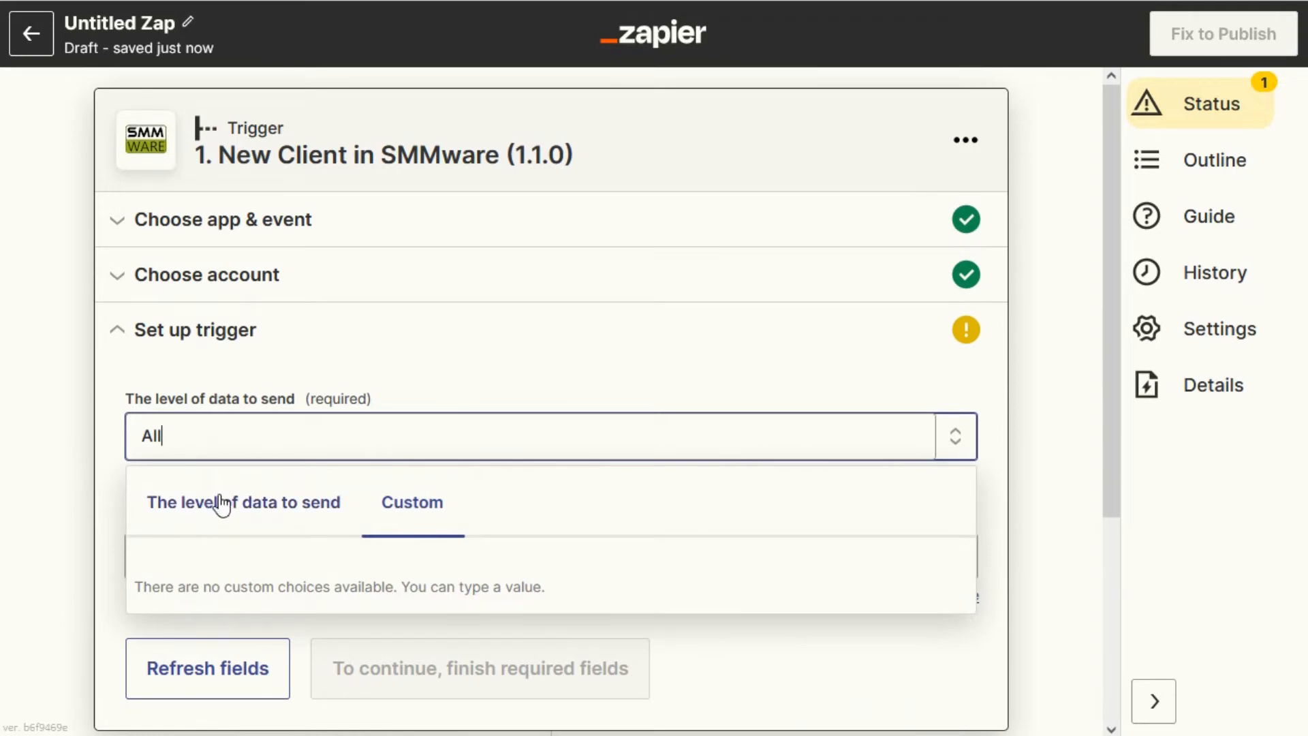
left_click(245, 514)
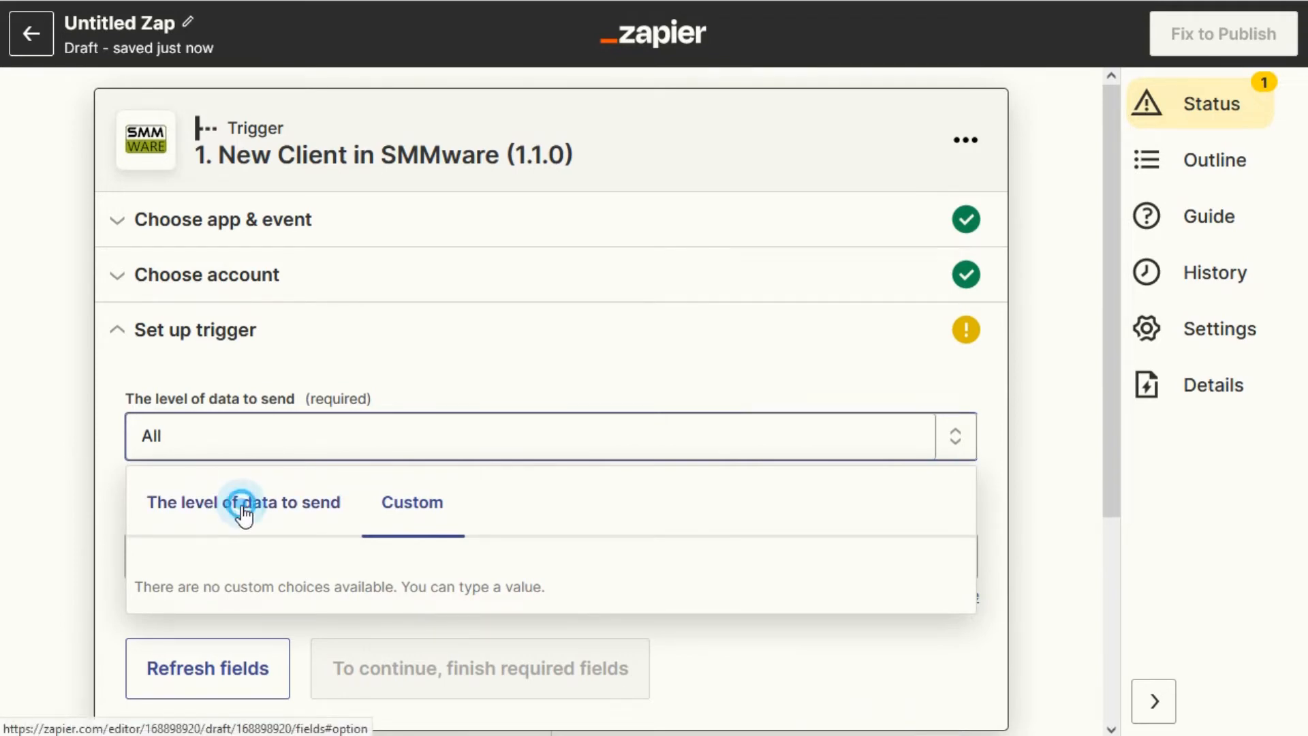
scroll(149, 586, "down", 4)
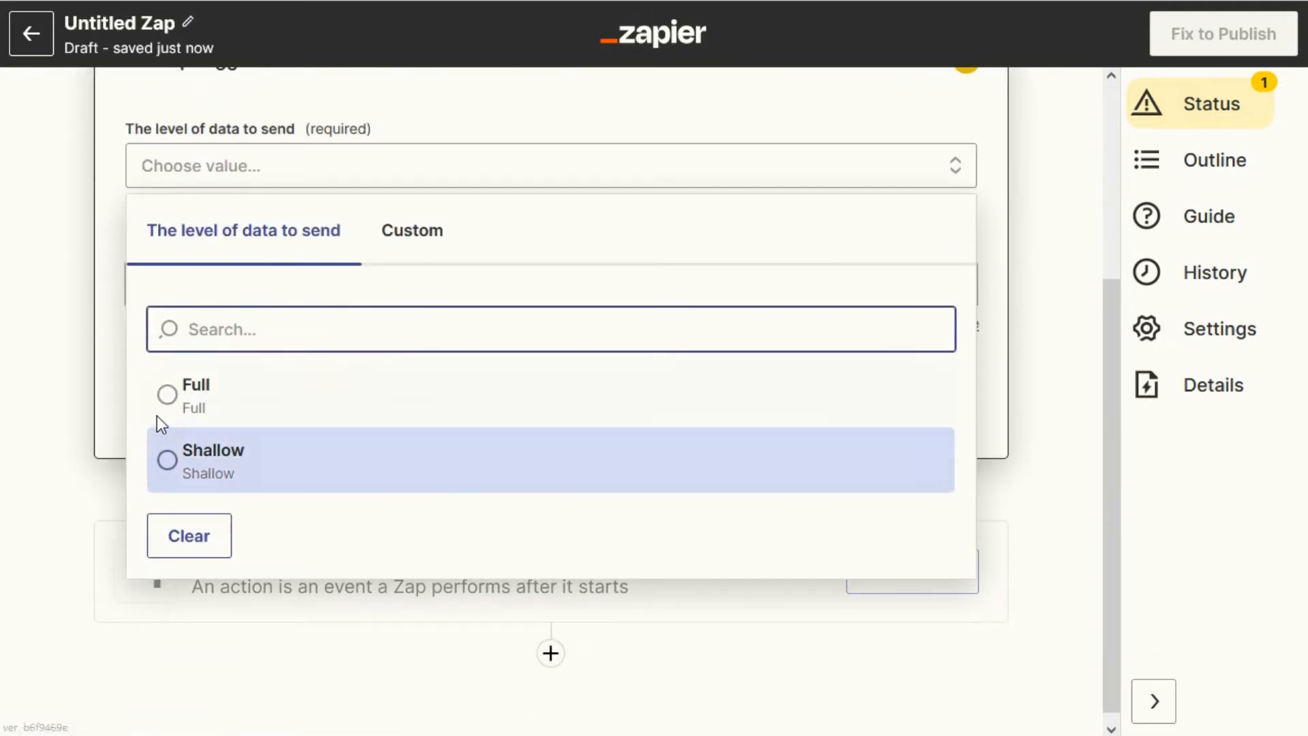
left_click(166, 395)
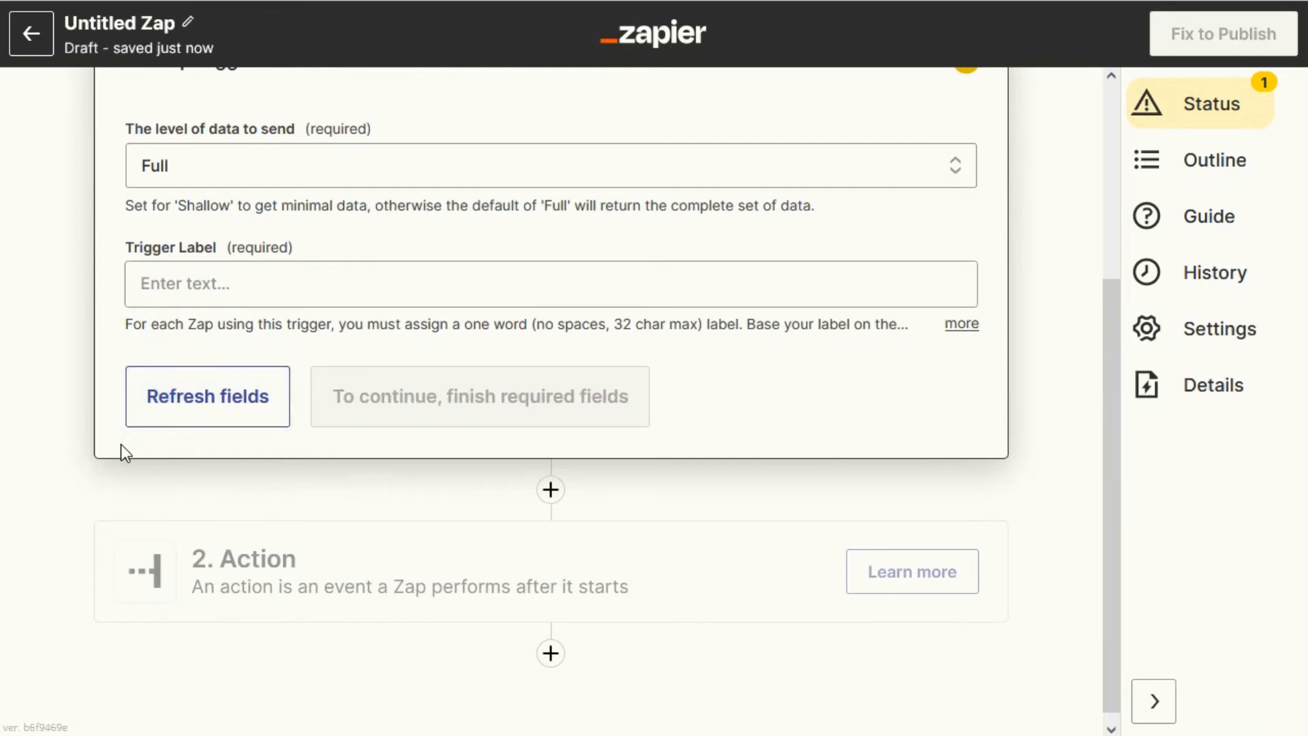
Enter ConstantContact as the trigger label and continue past the trigger setup.
left_click(215, 282)
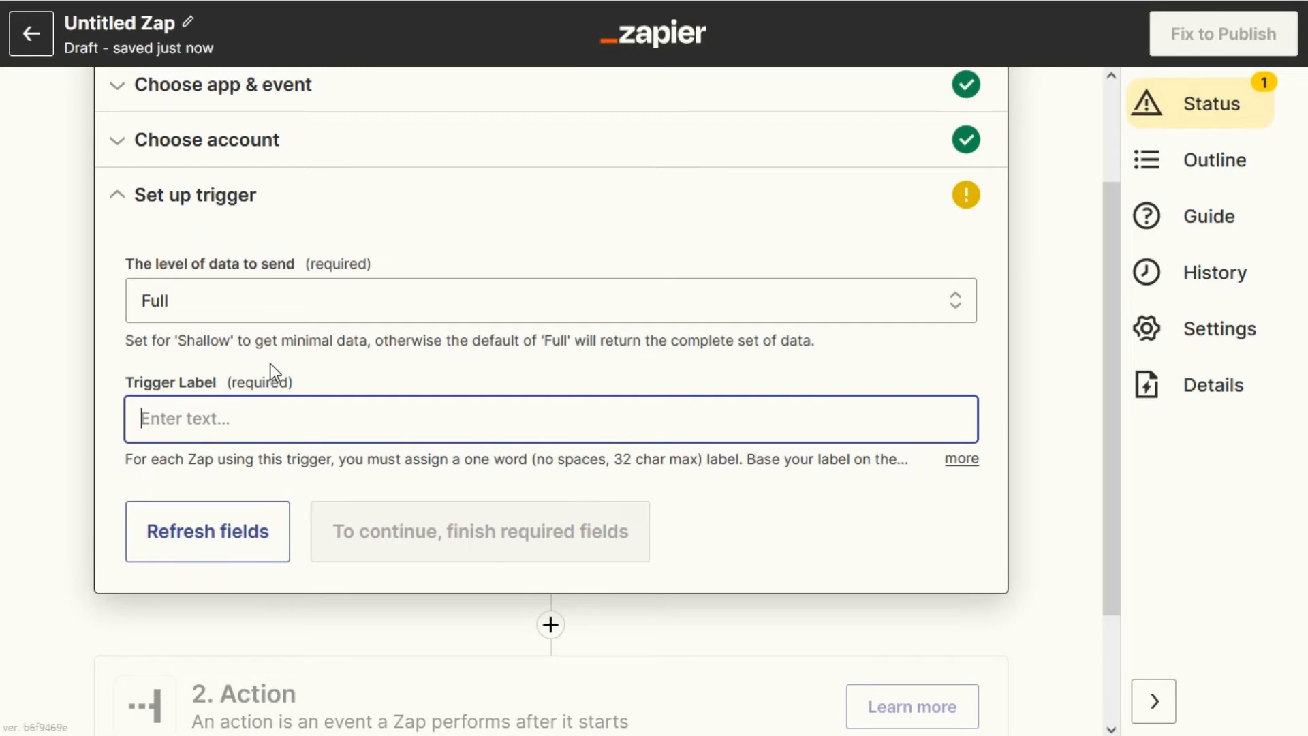
type("ConstantContact")
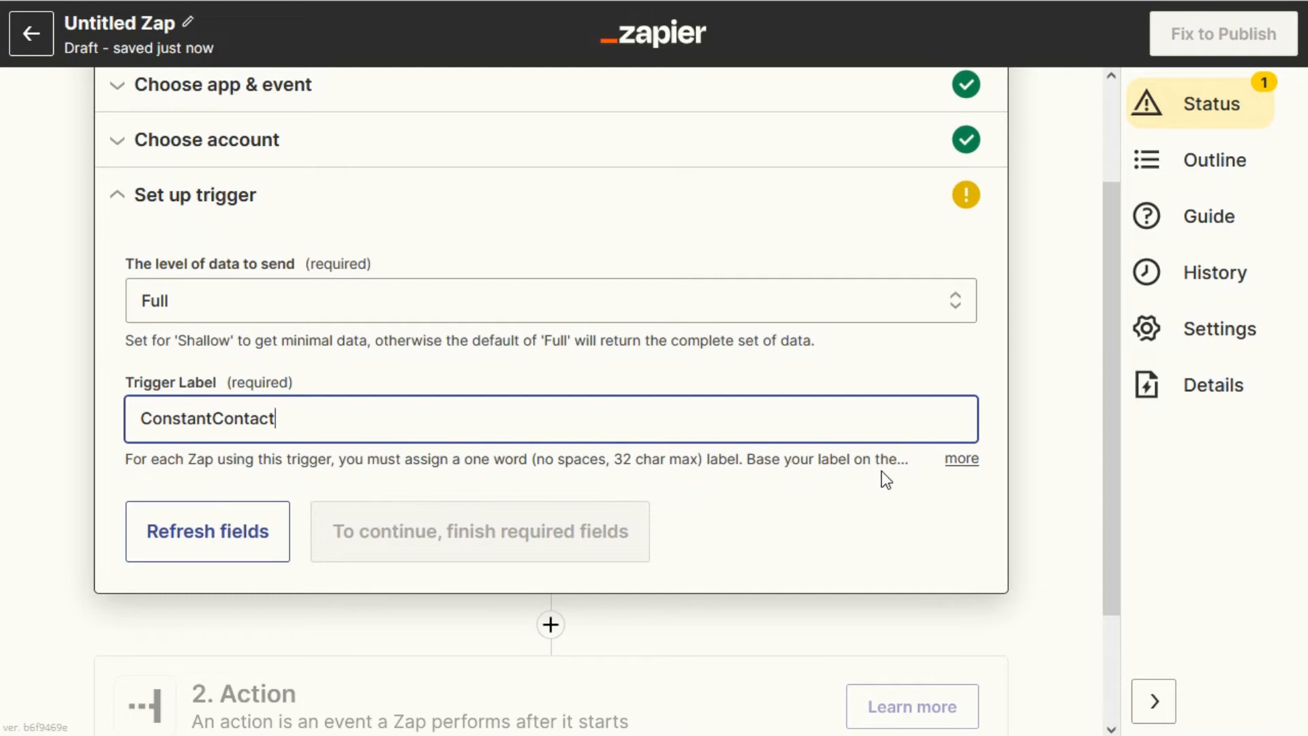
left_click(965, 461)
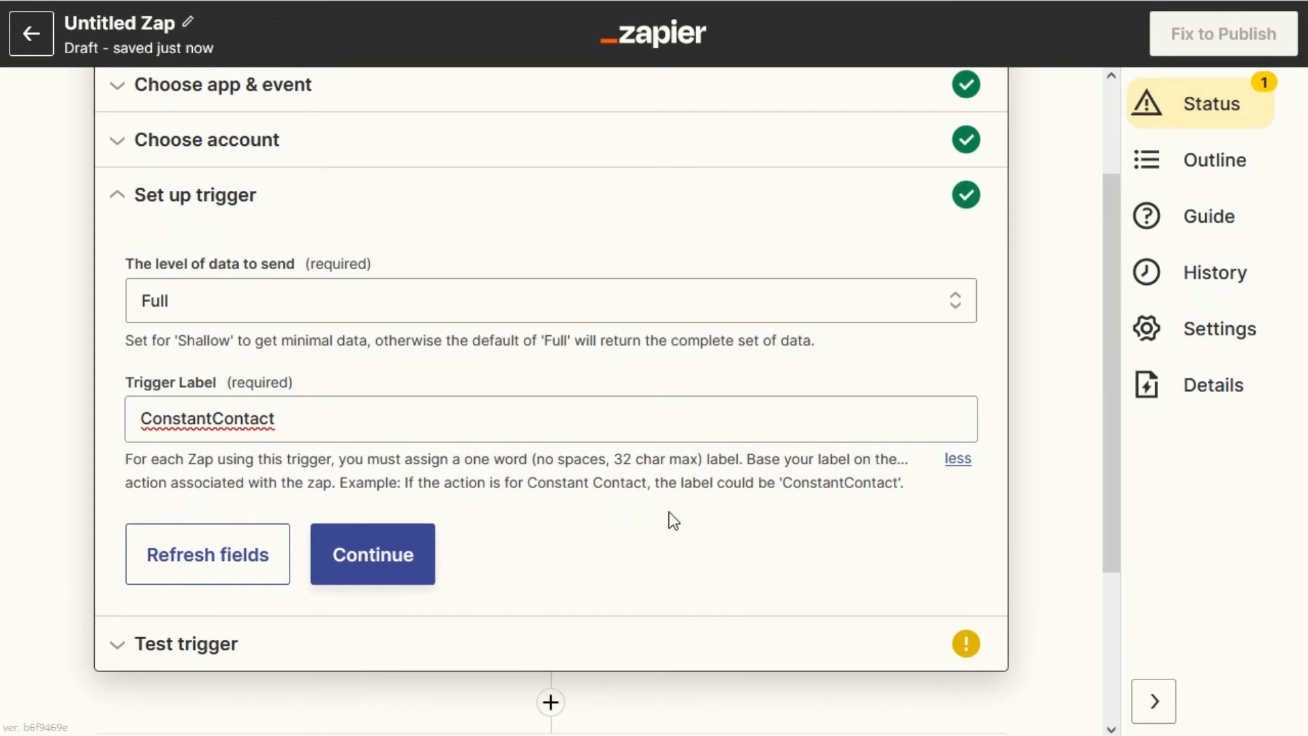
left_click(400, 549)
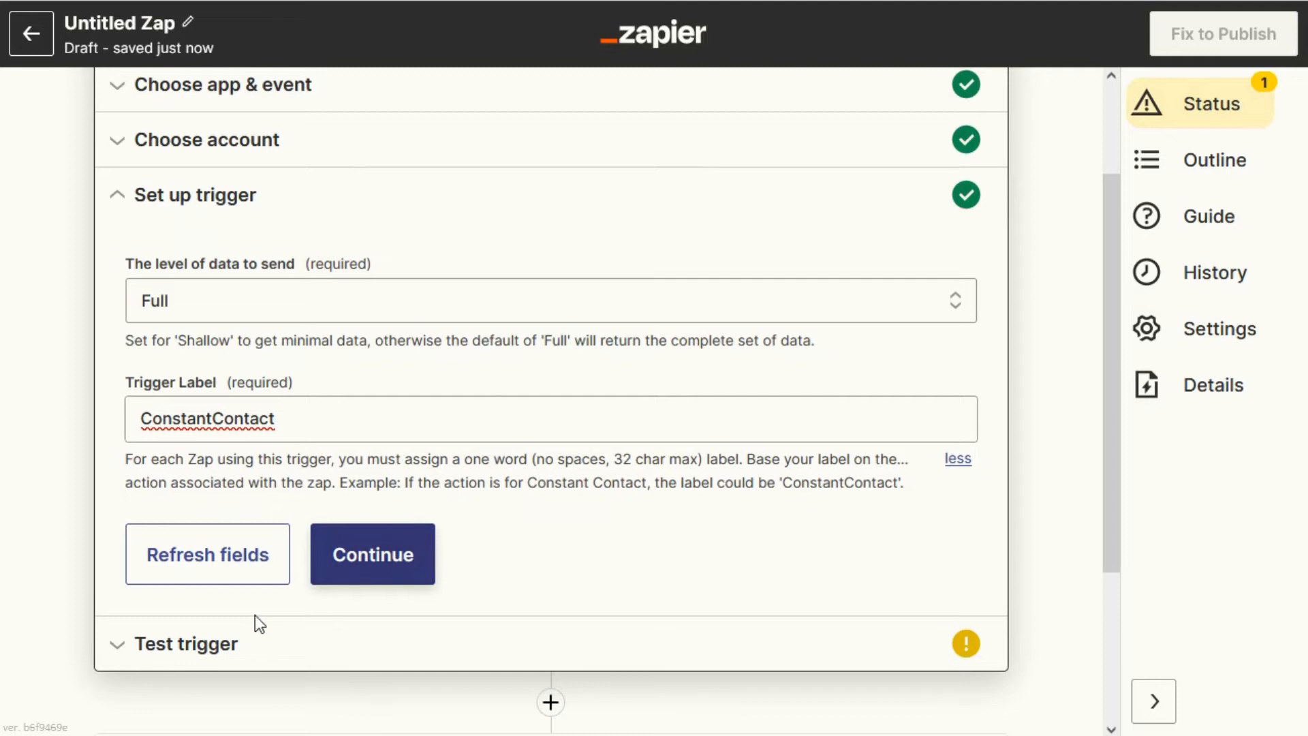
Test the New Client trigger, review the found client data, and continue.
left_click(225, 645)
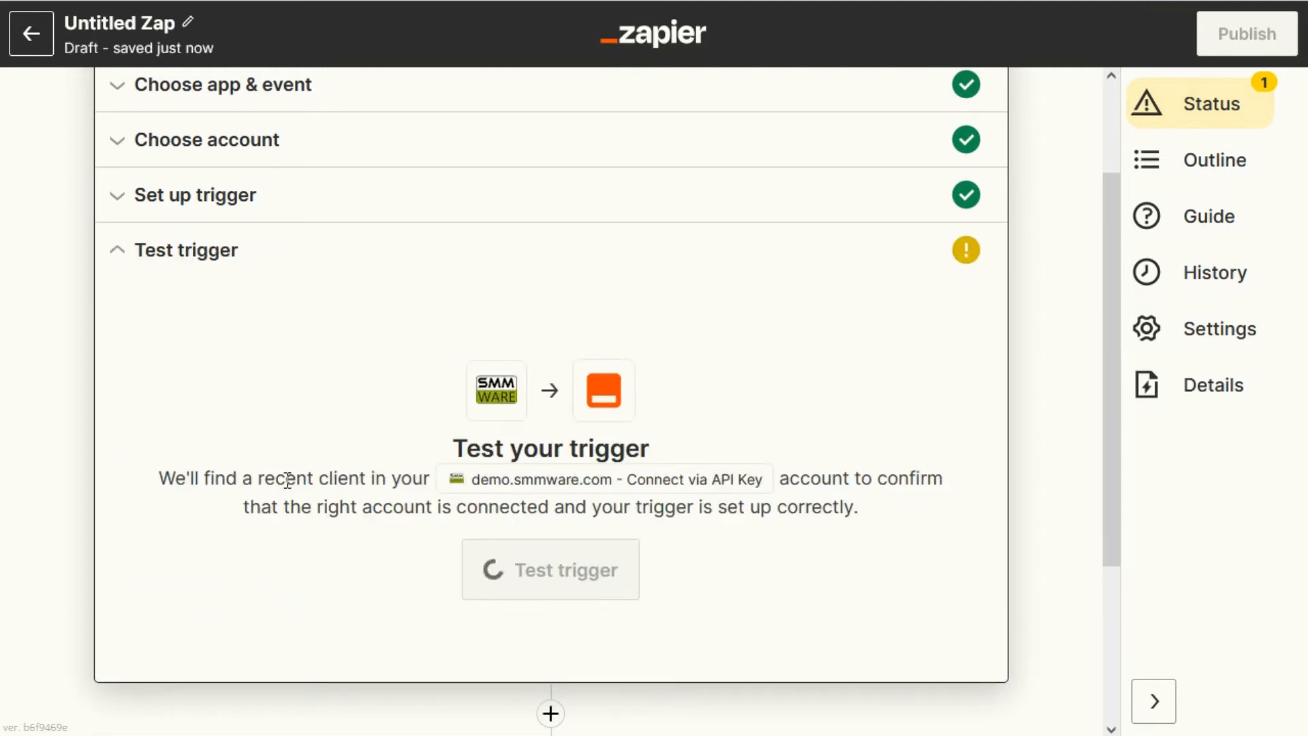
left_click(516, 568)
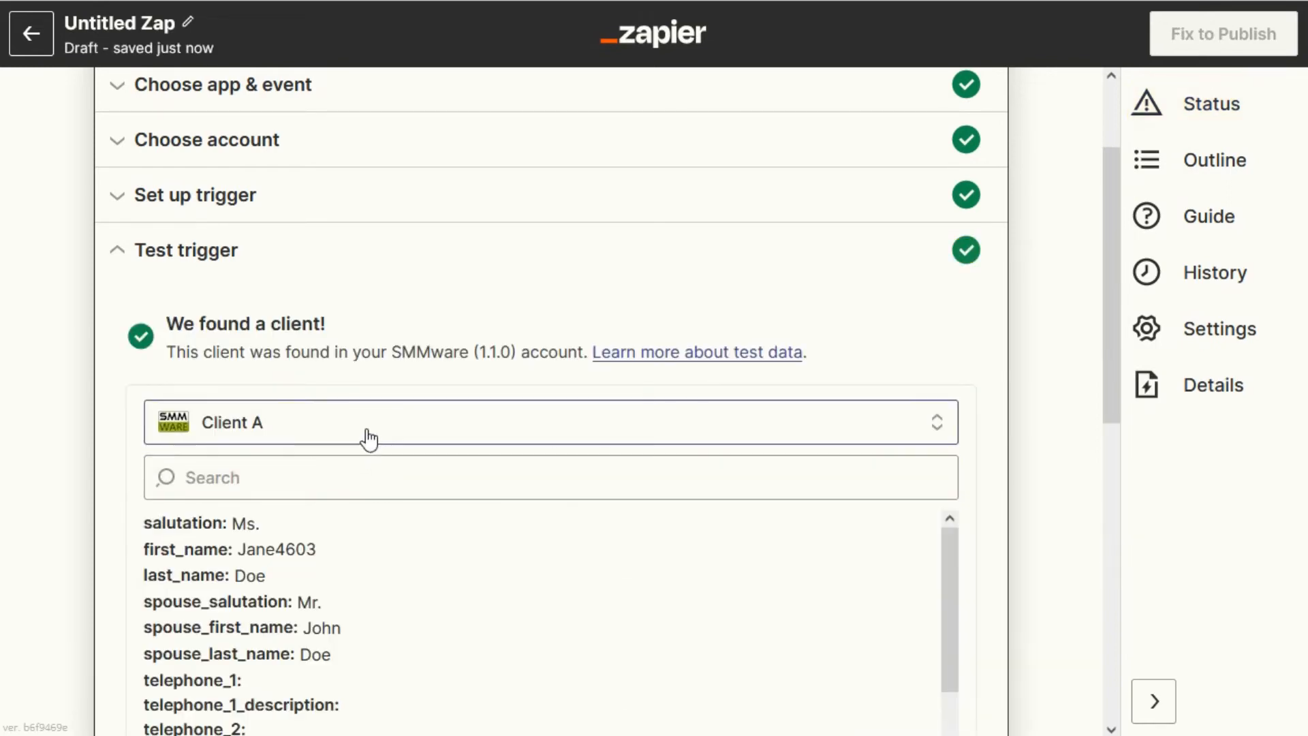
scroll(369, 438, "down", 5)
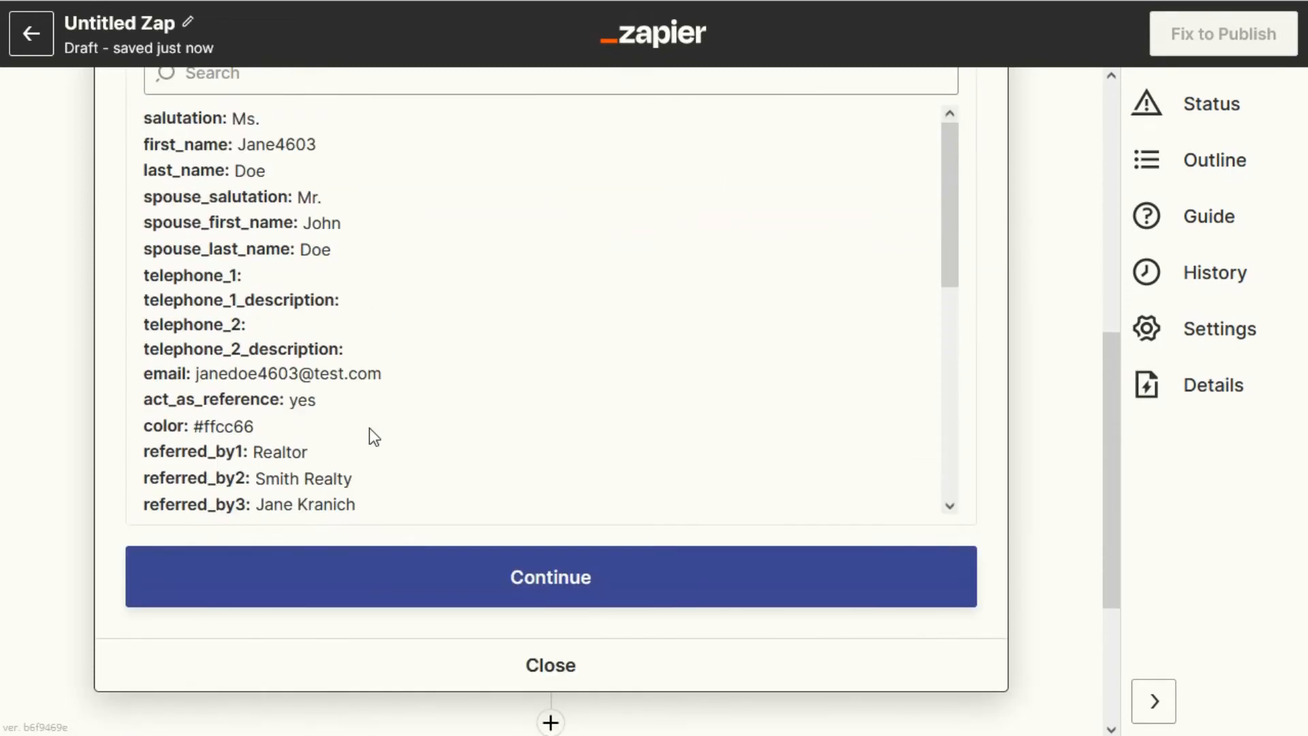
scroll(467, 530, "down", 3)
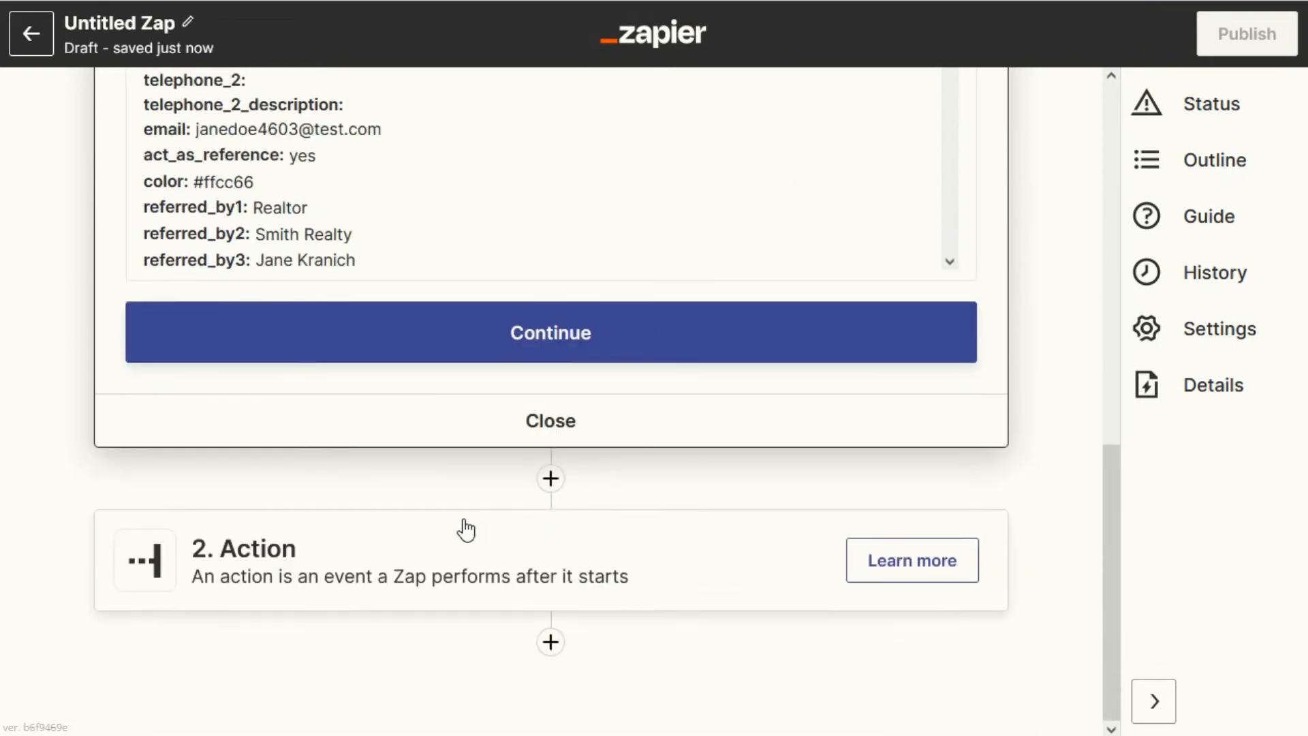
left_click(534, 341)
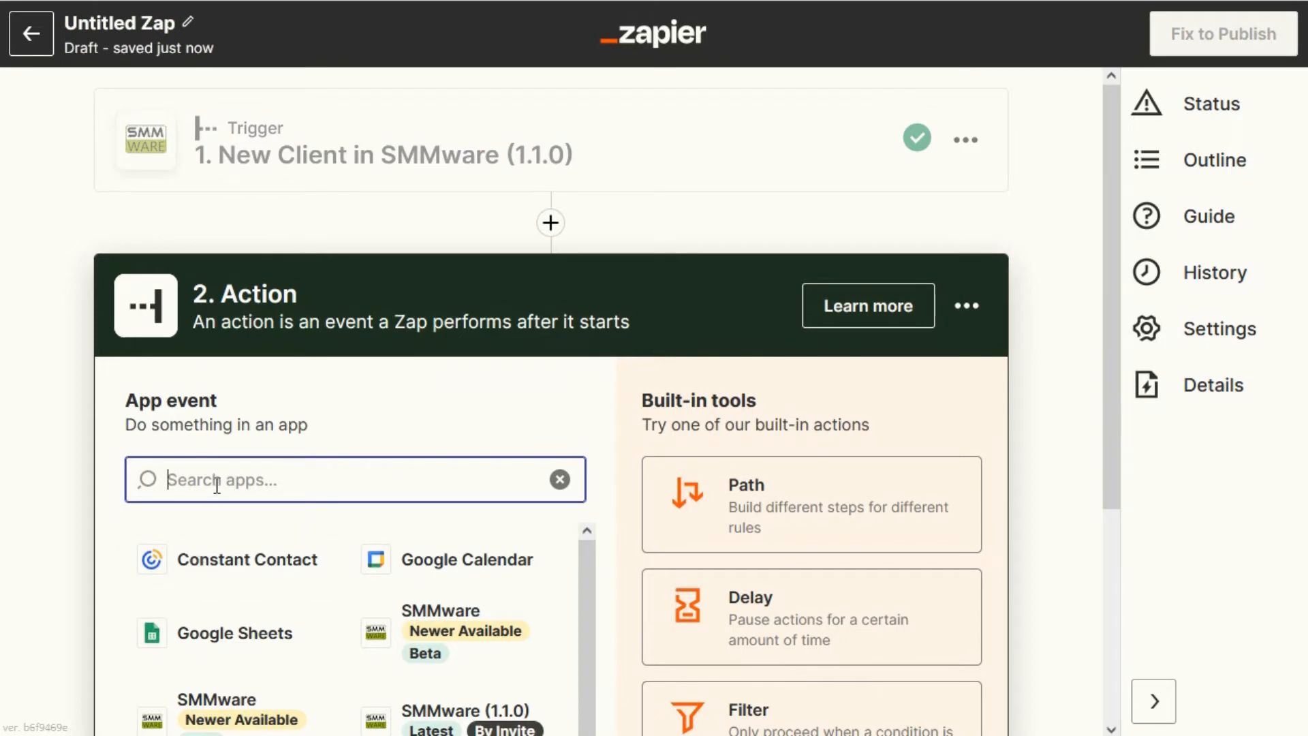
Choose Constant Contact as the action app with the Create Contact event.
left_click(222, 558)
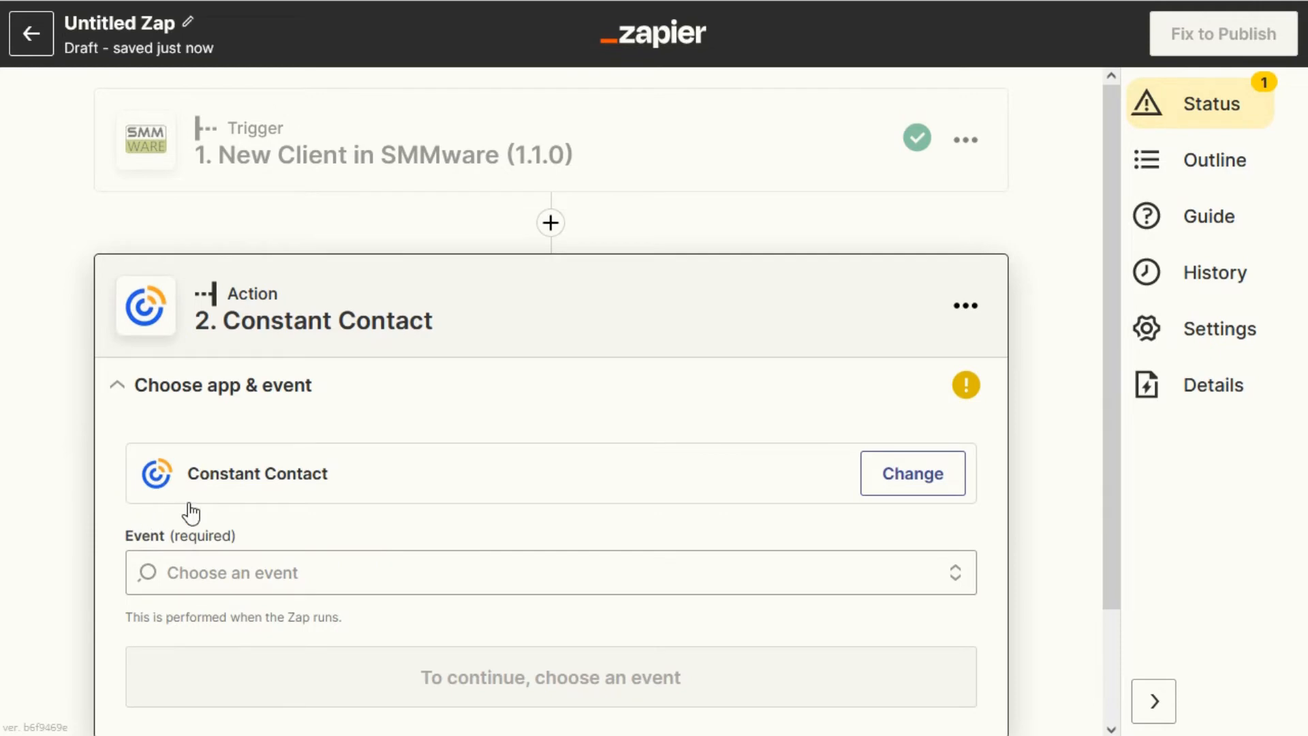
left_click(212, 444)
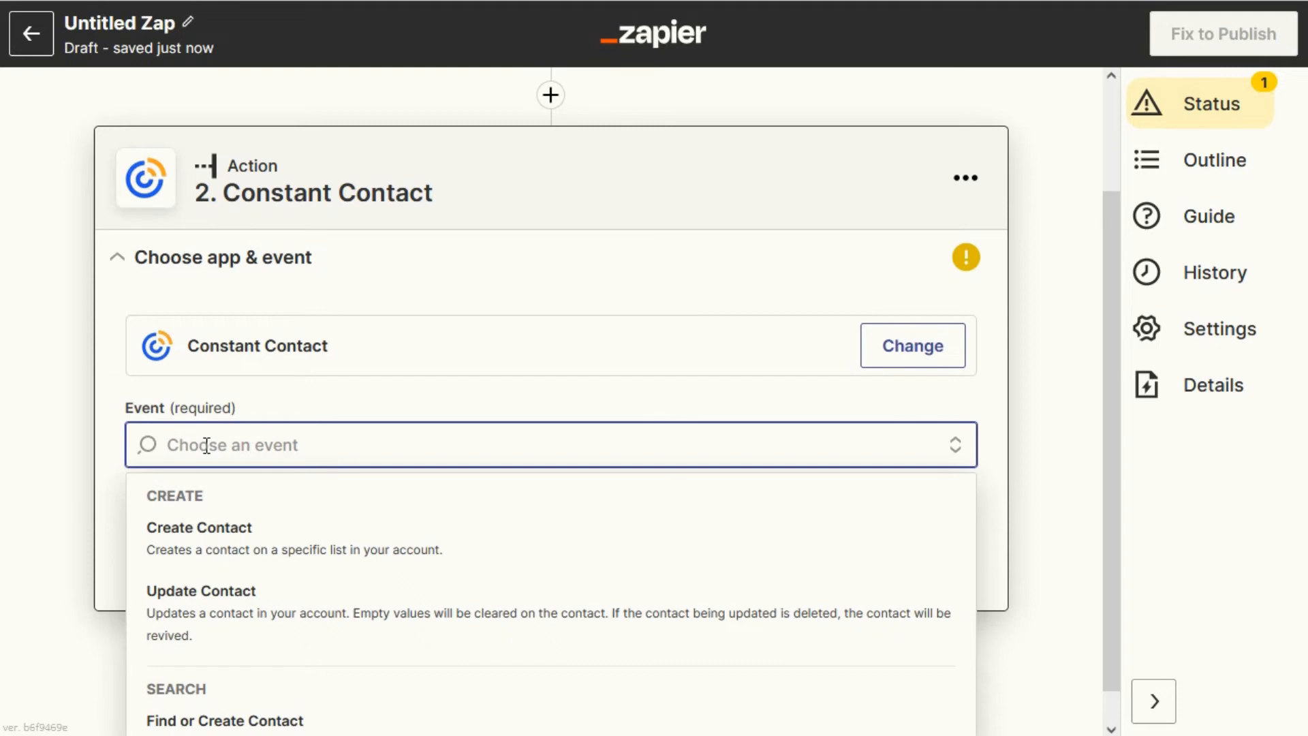
left_click(217, 543)
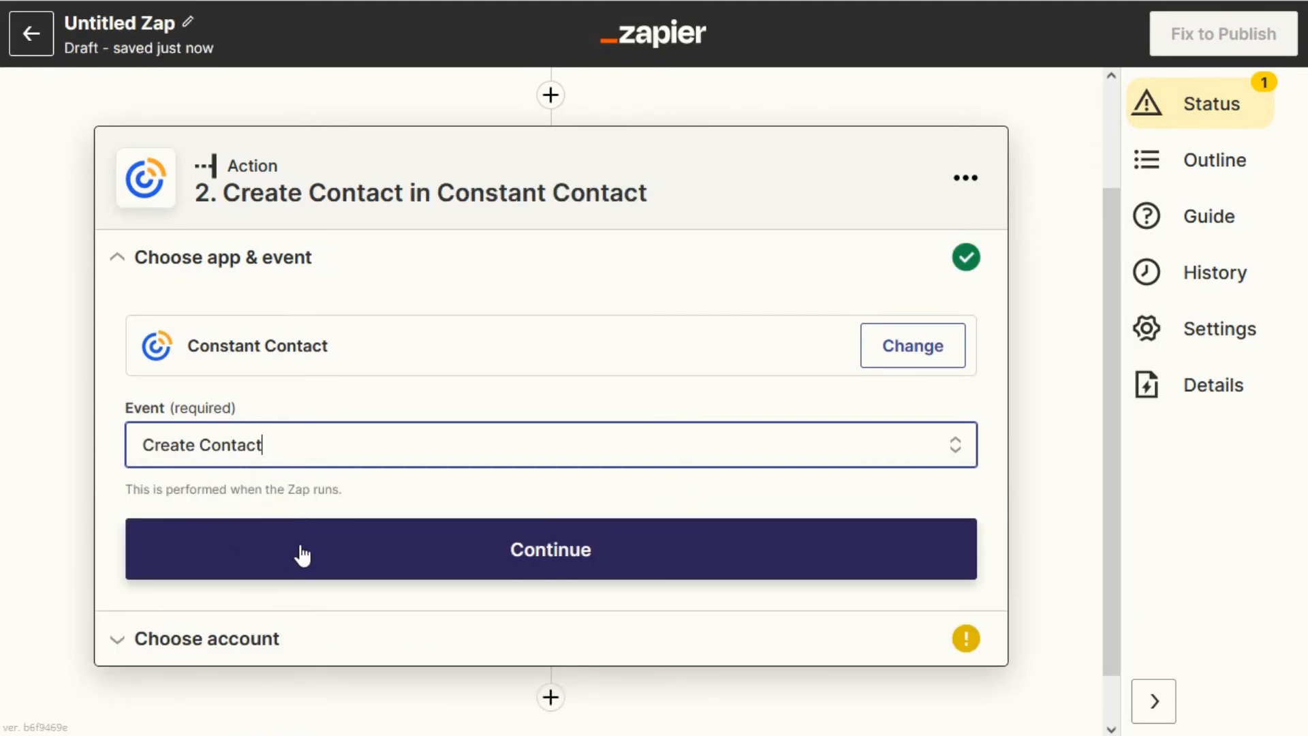
Select the connected Constant Contact account for the action and continue to action setup.
left_click(238, 638)
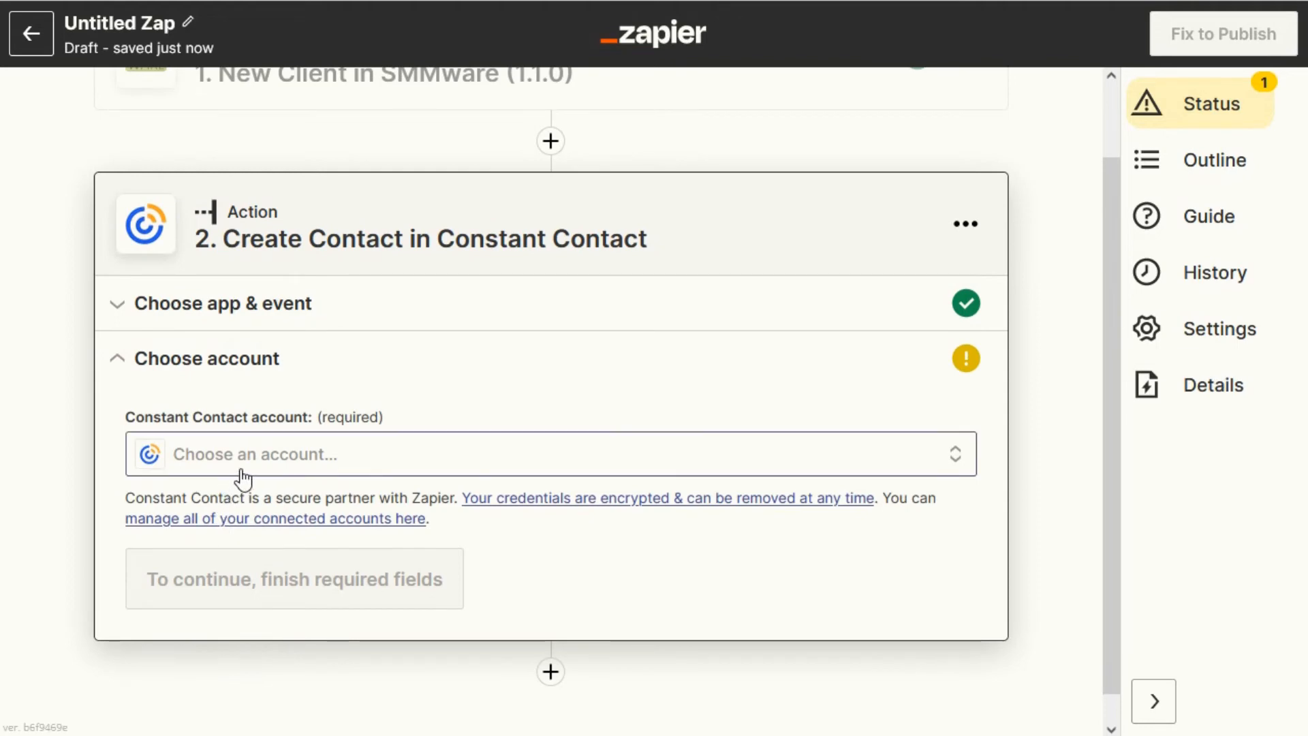
left_click(249, 469)
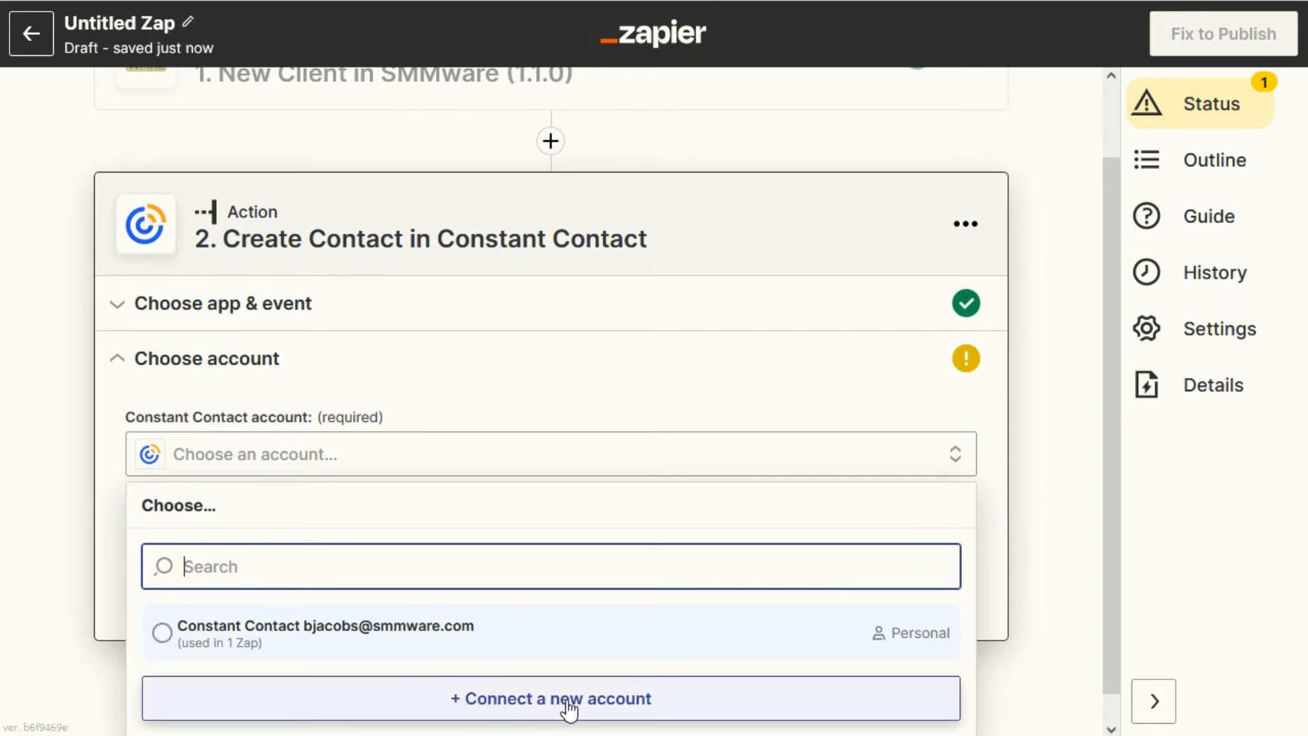
left_click(163, 633)
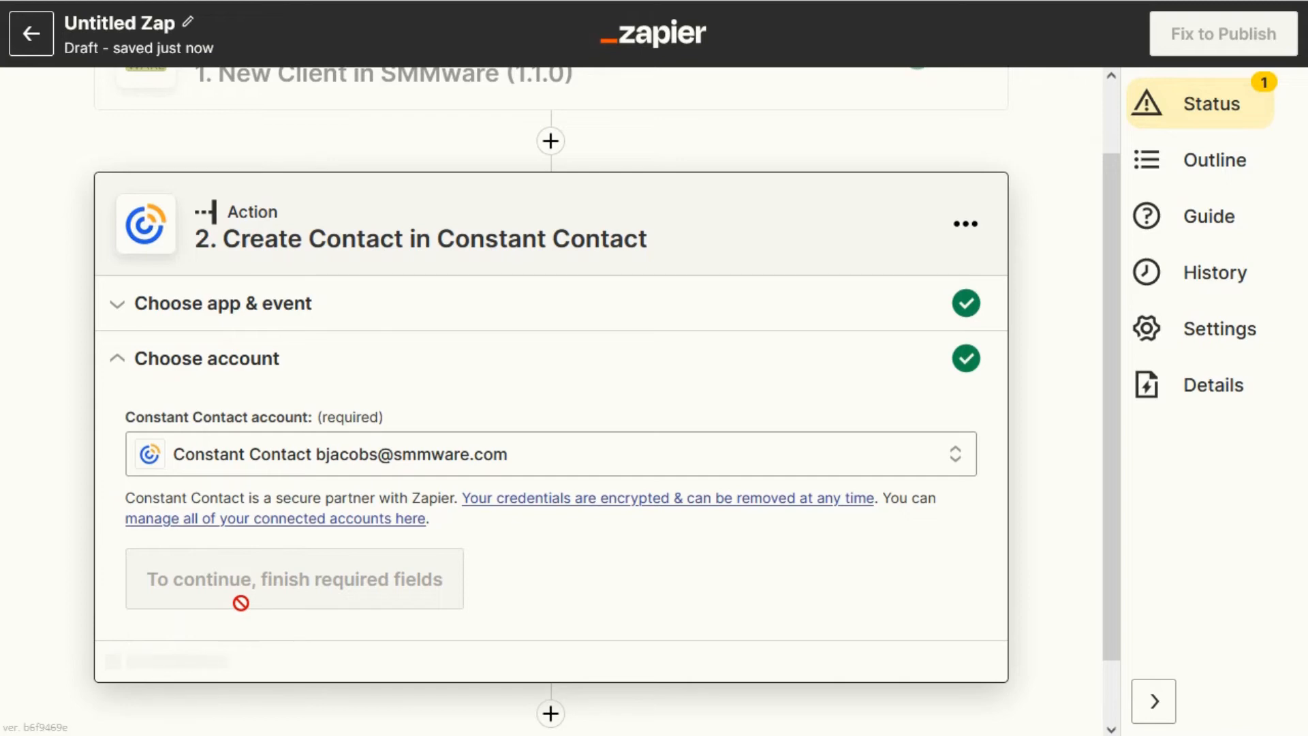
left_click(212, 669)
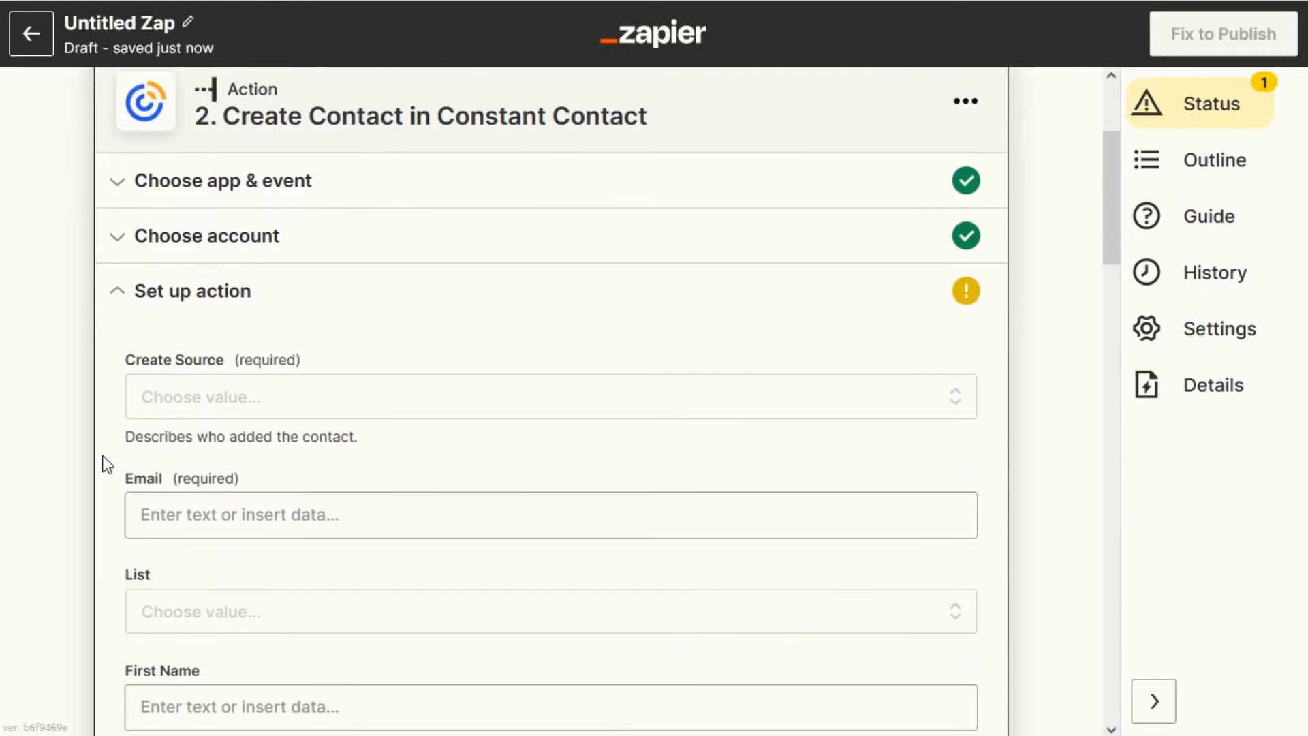
Set the Create Source field to Contact.
left_click(171, 387)
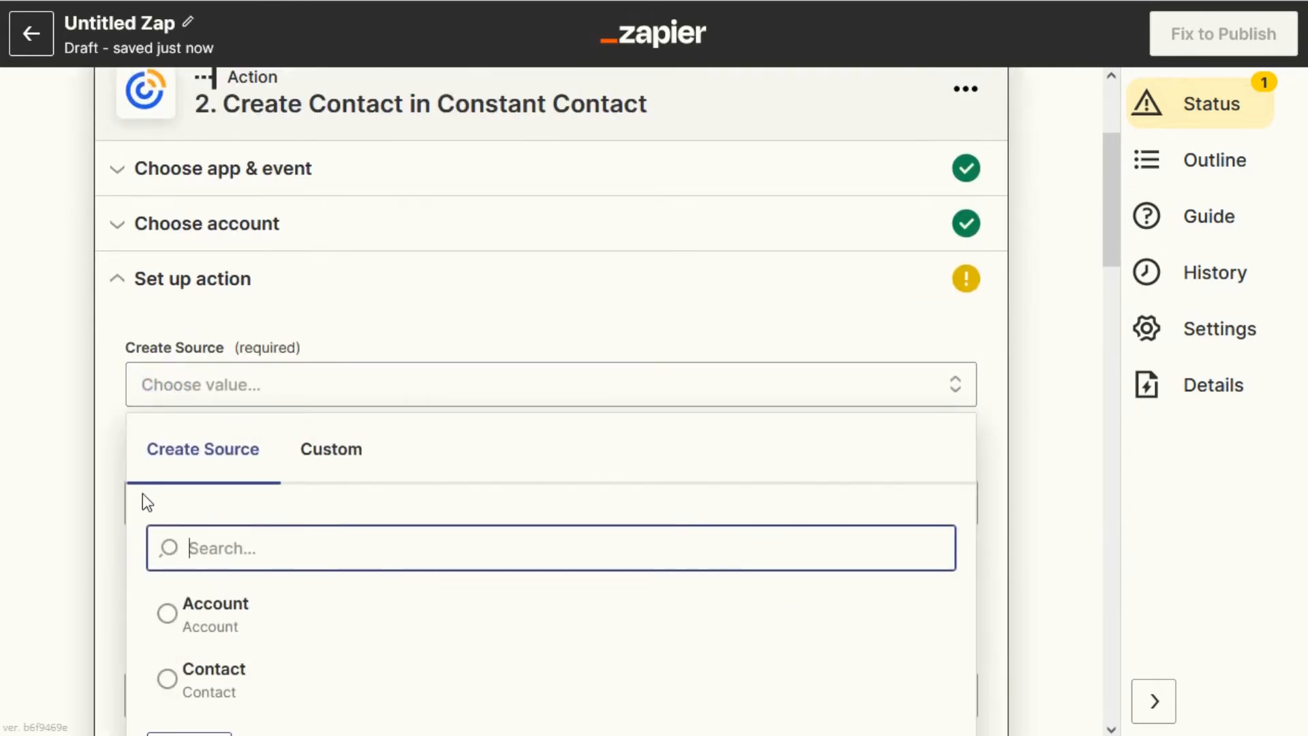
scroll(96, 542, "down", 2)
left_click(169, 480)
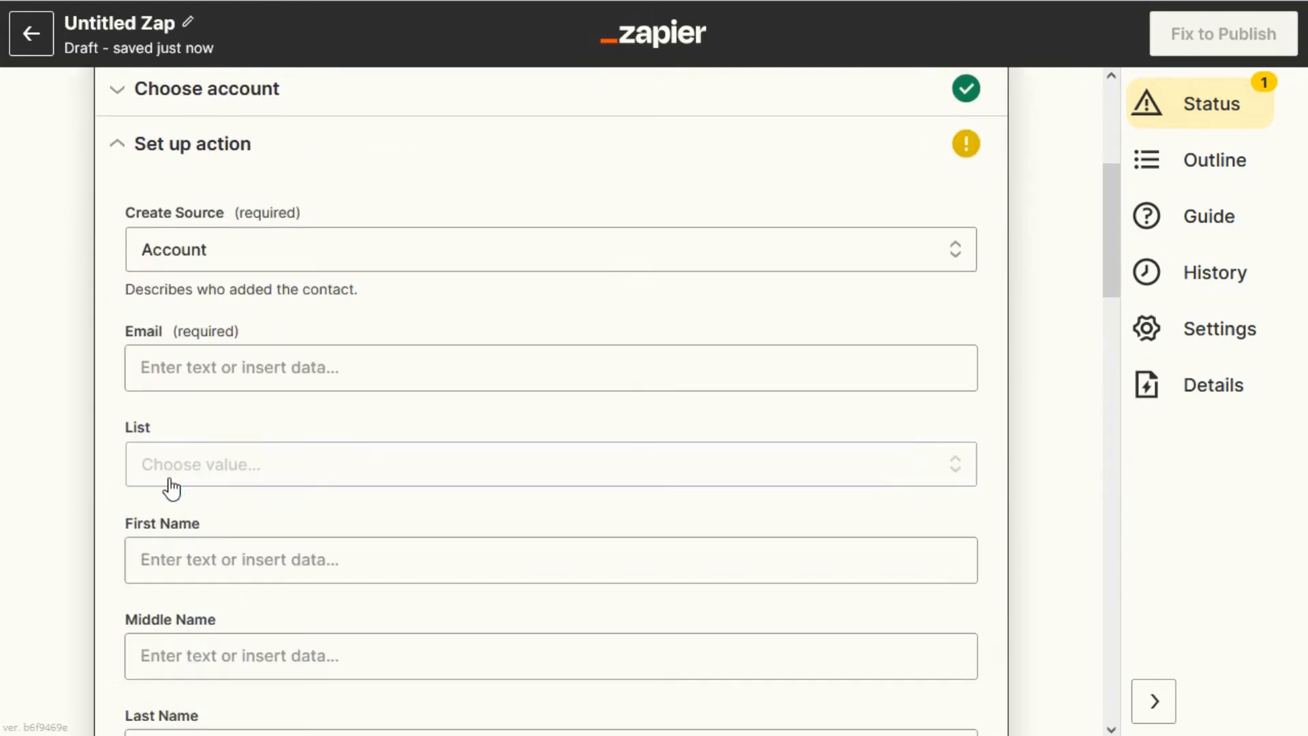
left_click(227, 257)
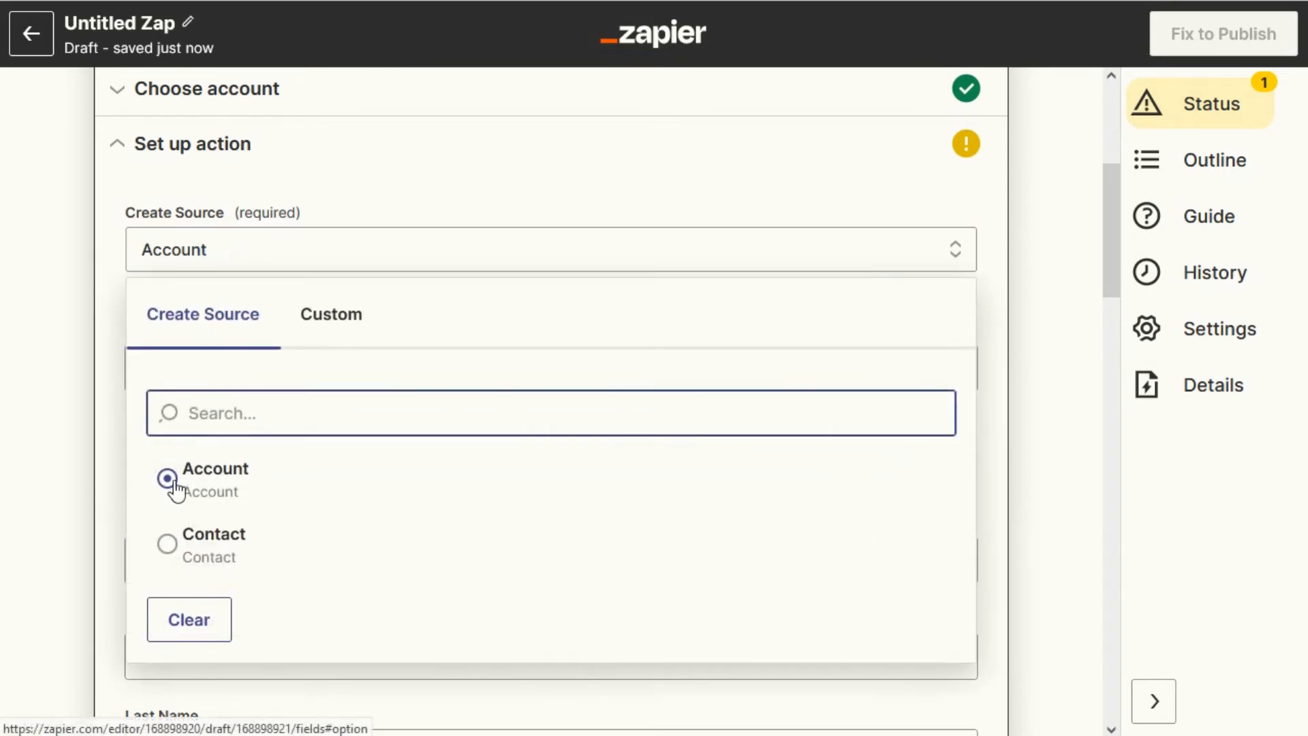
left_click(167, 543)
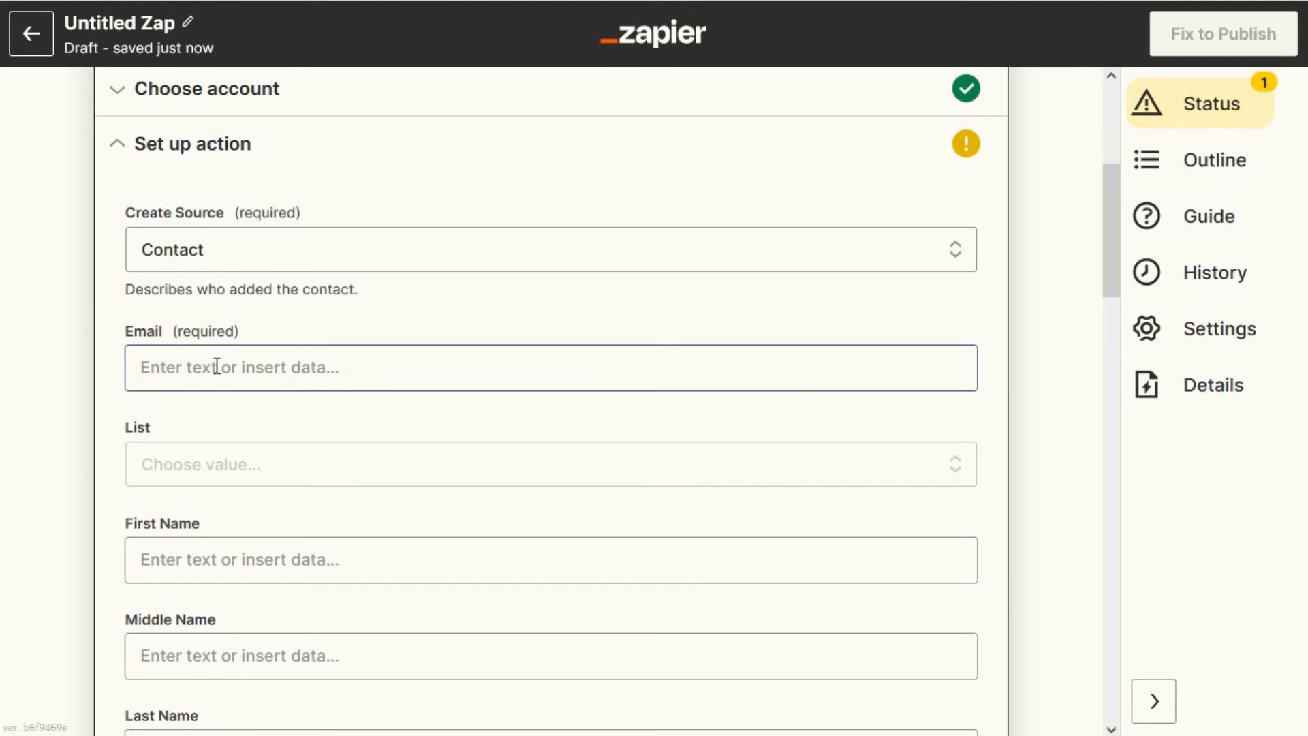
Map the Email field to the SMMware client's Email from the full list of trigger fields.
left_click(217, 367)
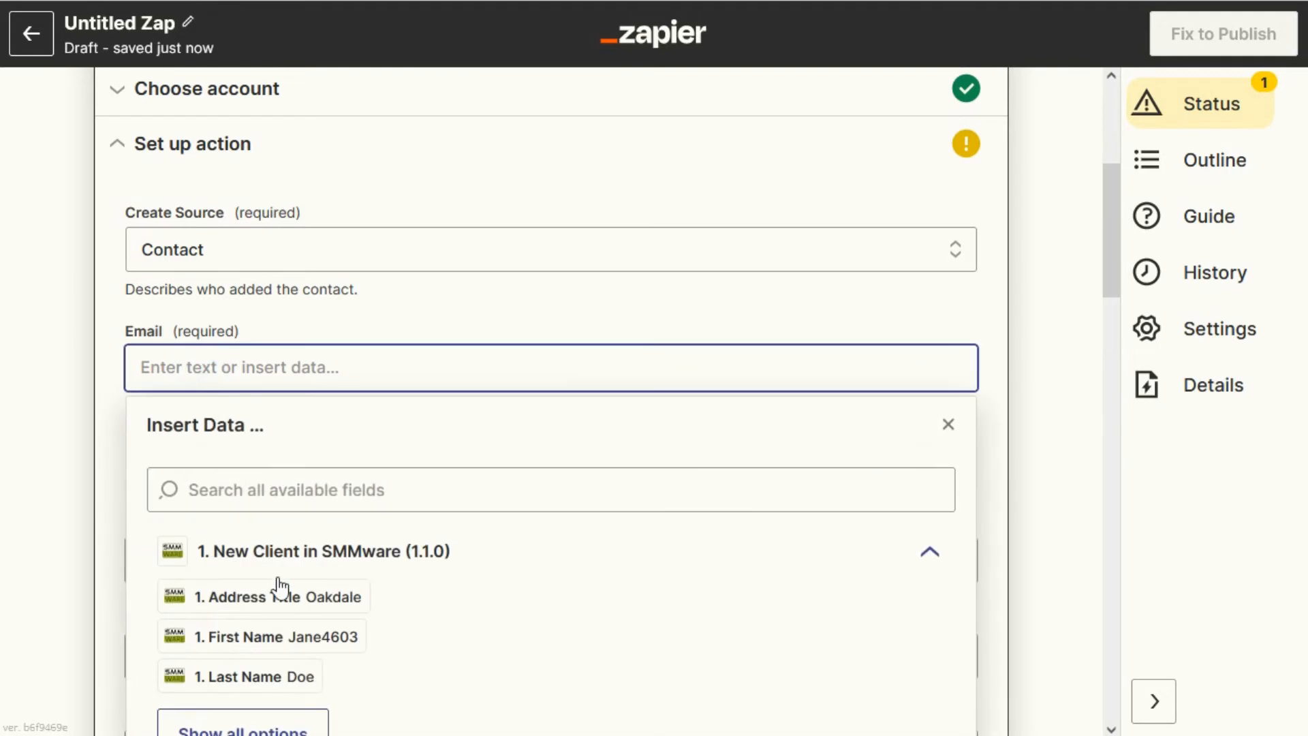
scroll(268, 664, "down", 4)
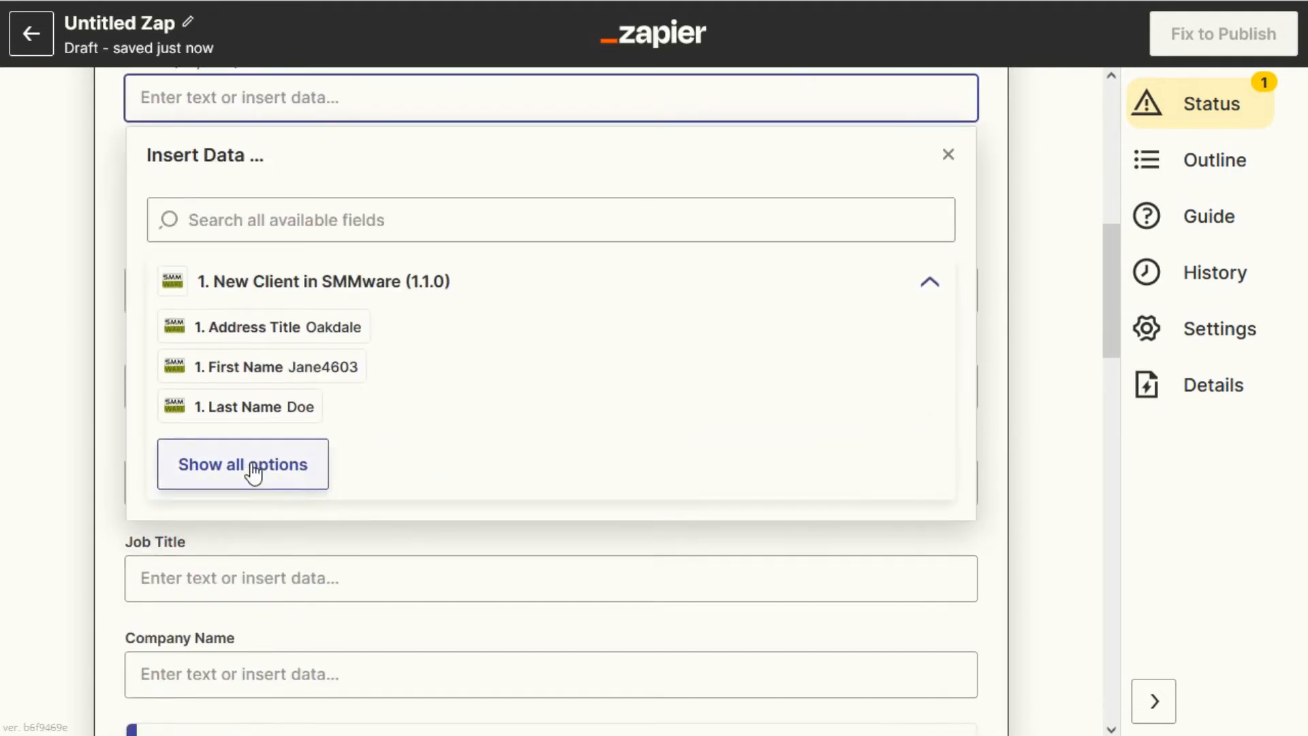
left_click(254, 470)
left_click(257, 610)
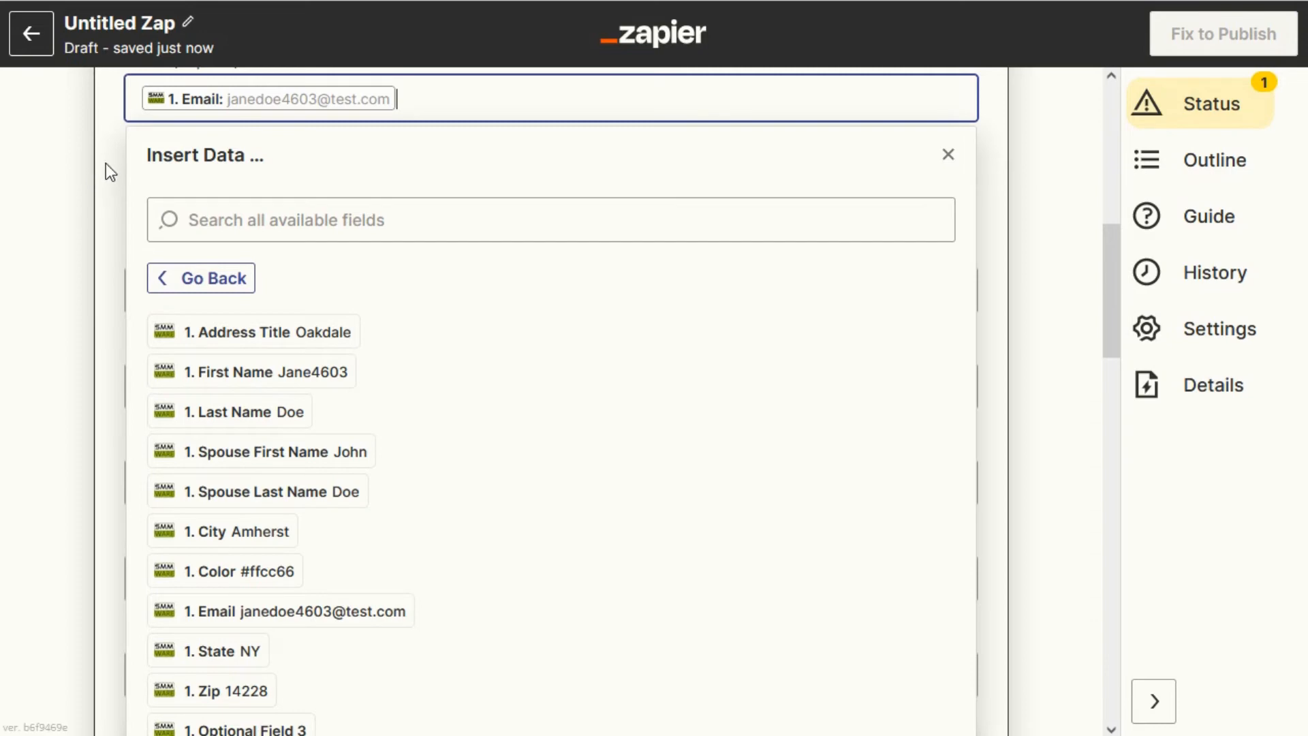
left_click(110, 193)
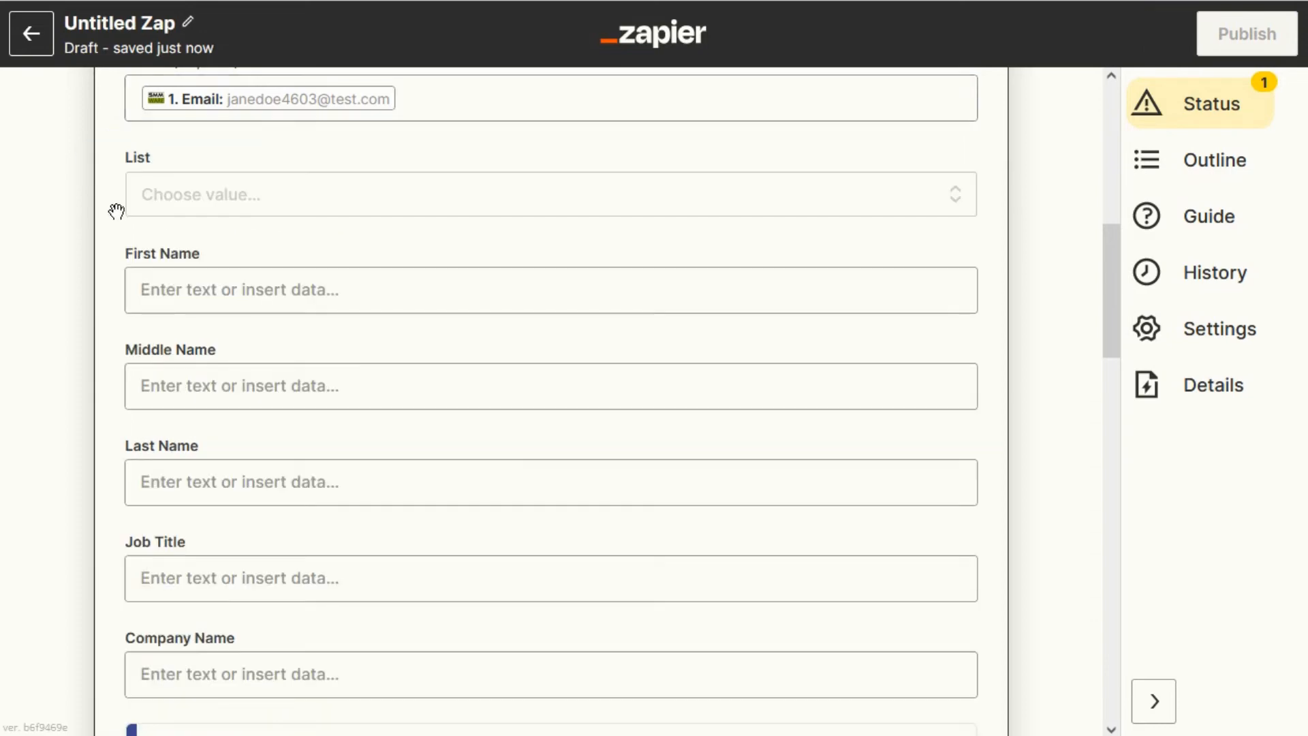
Set the contact List to General Interest.
left_click(189, 204)
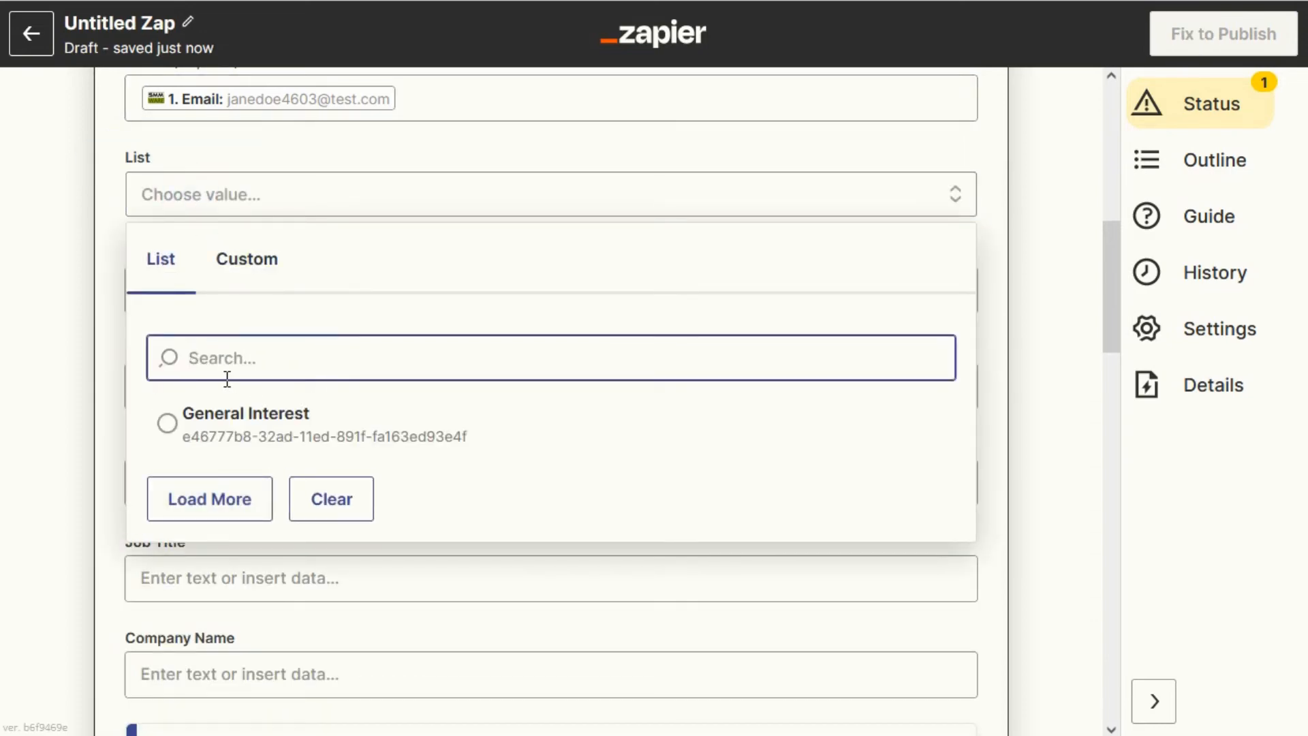
left_click(217, 420)
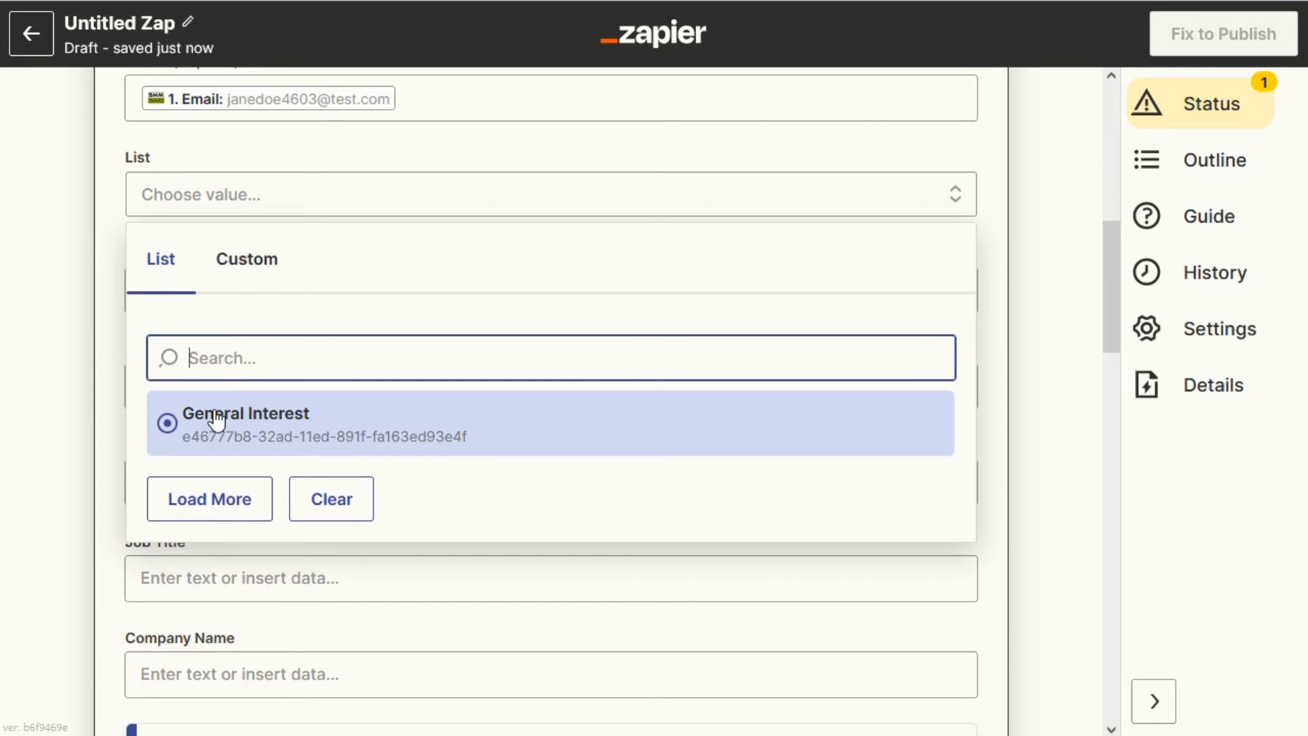
left_click(167, 421)
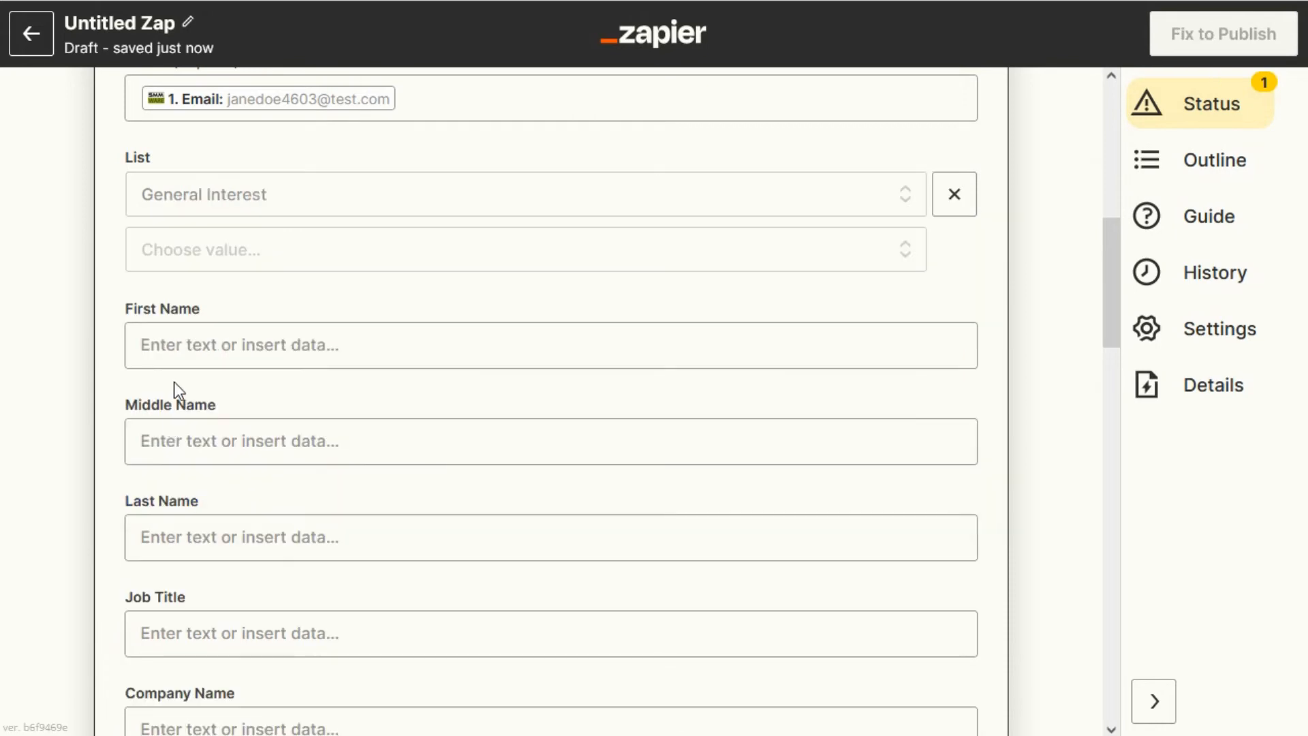
Map First Name and Last Name to the SMMware client's First Name and Last Name.
left_click(193, 342)
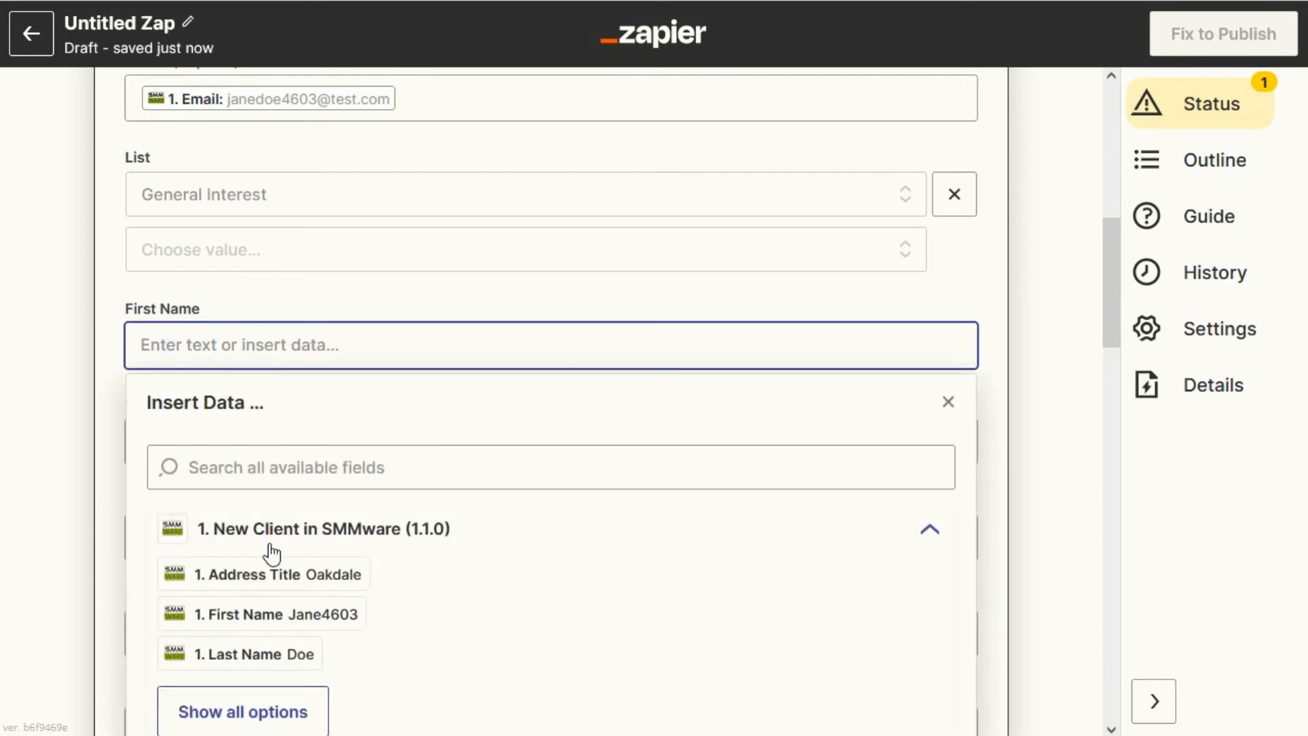
left_click(259, 613)
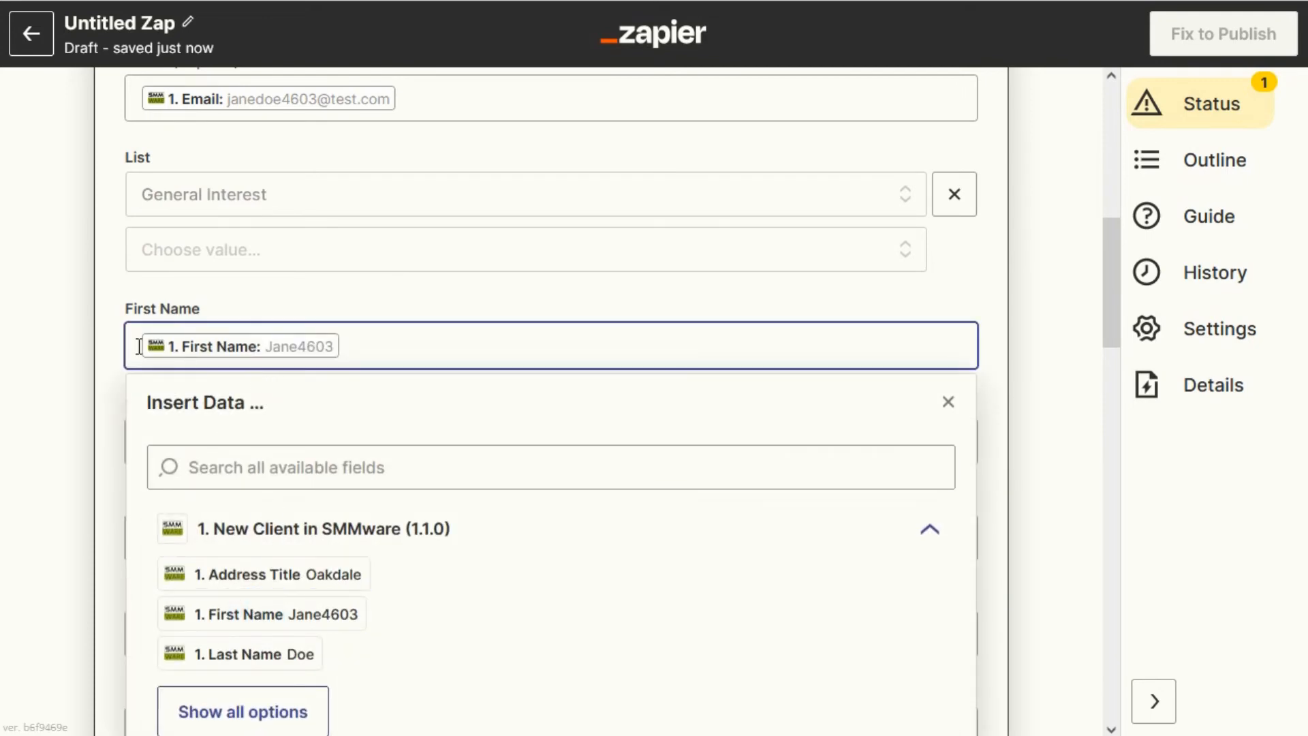
left_click(104, 333)
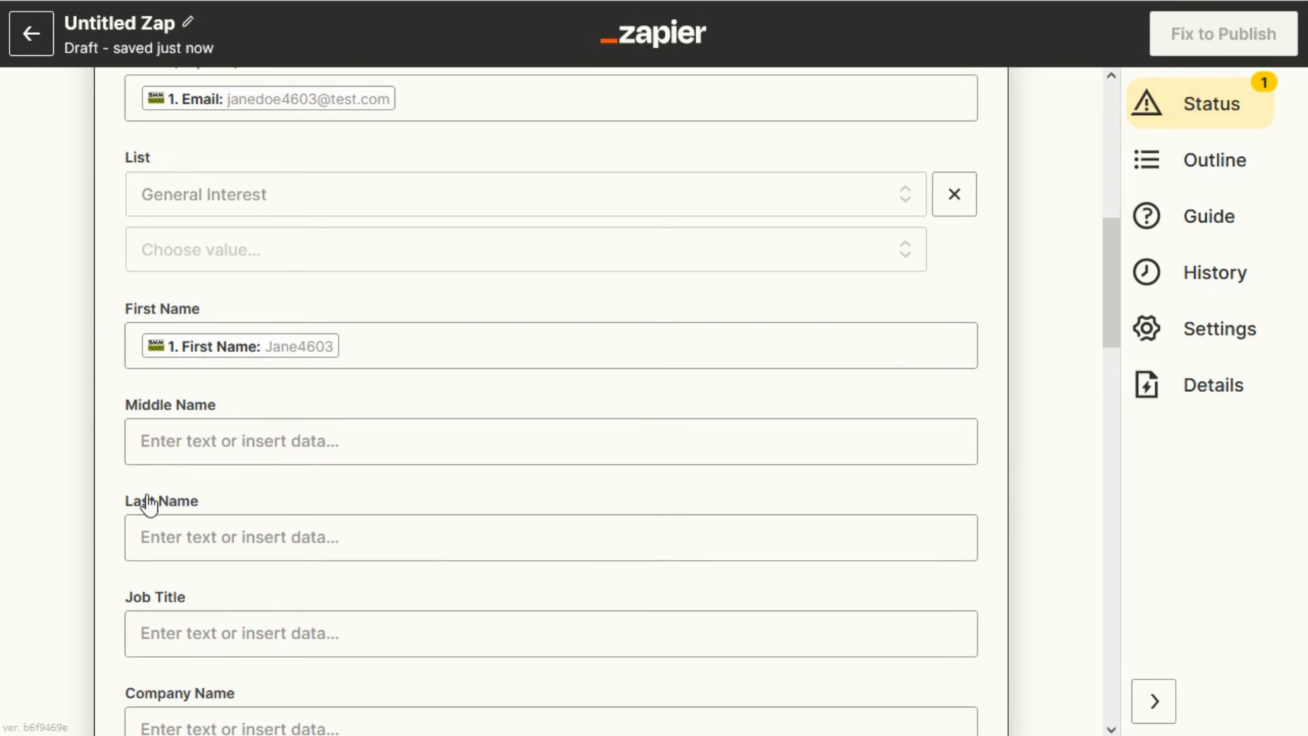
left_click(186, 539)
scroll(212, 597, "down", 4)
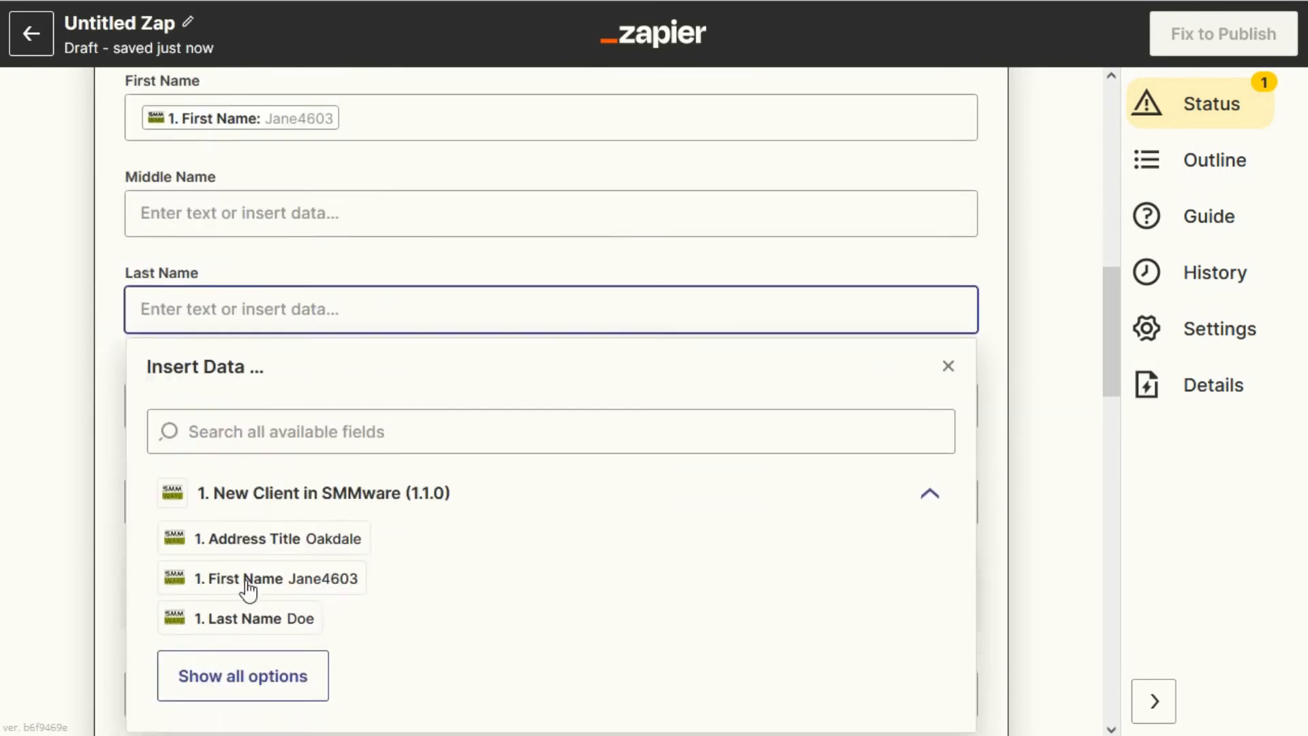
left_click(252, 579)
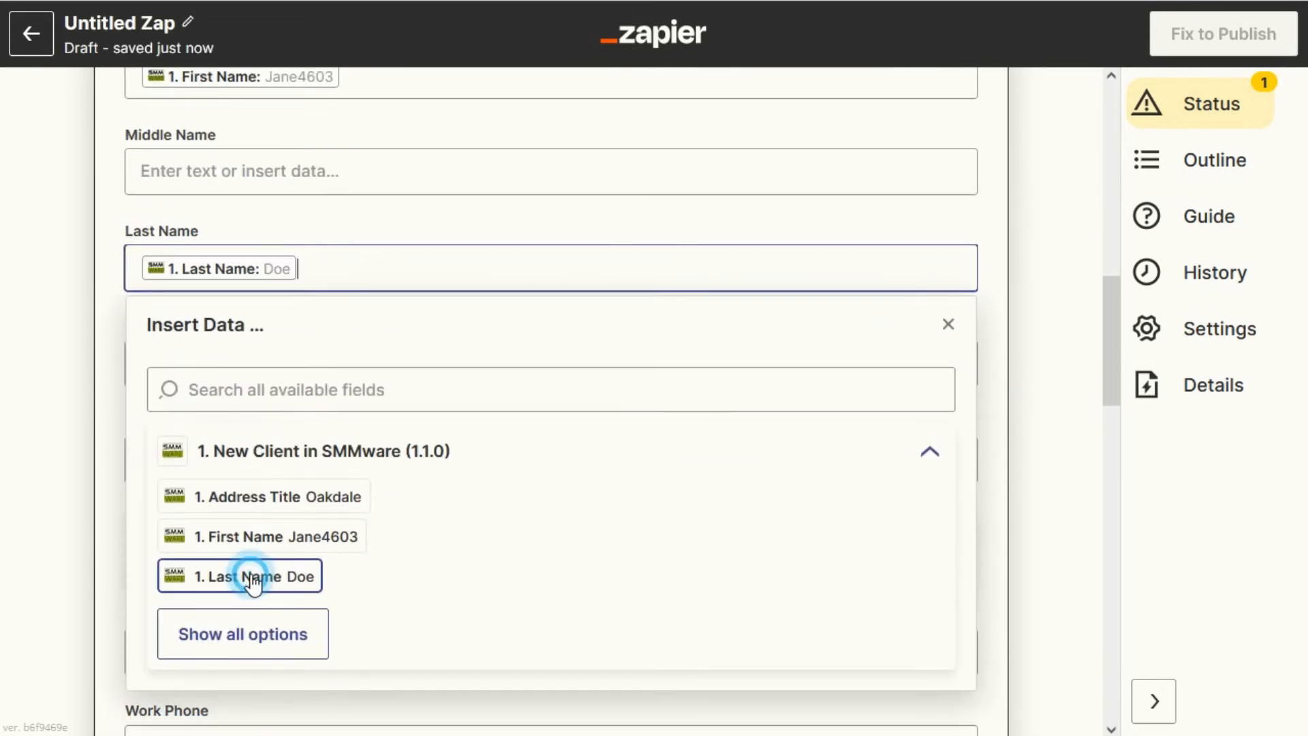
left_click(96, 329)
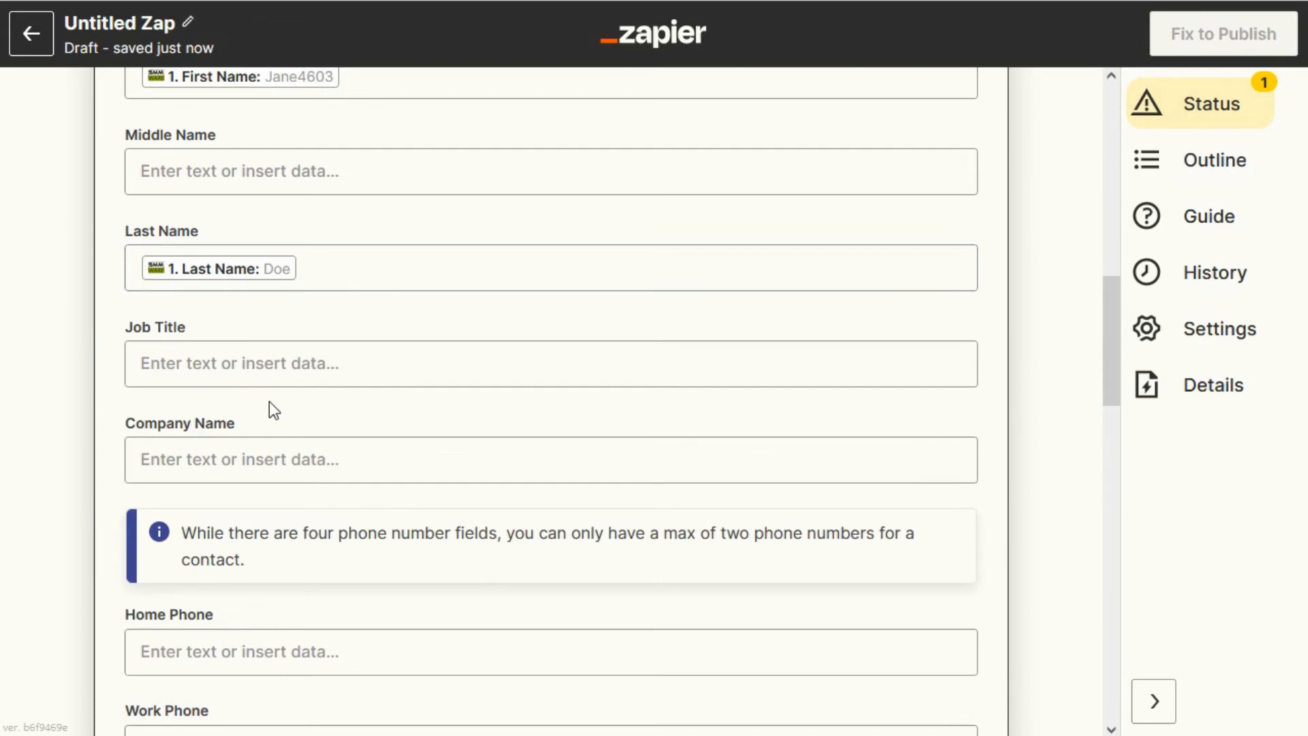
Continue past the remaining empty fields and test the action by sending the sample contact to Constant Contact.
scroll(268, 402, "down", 10)
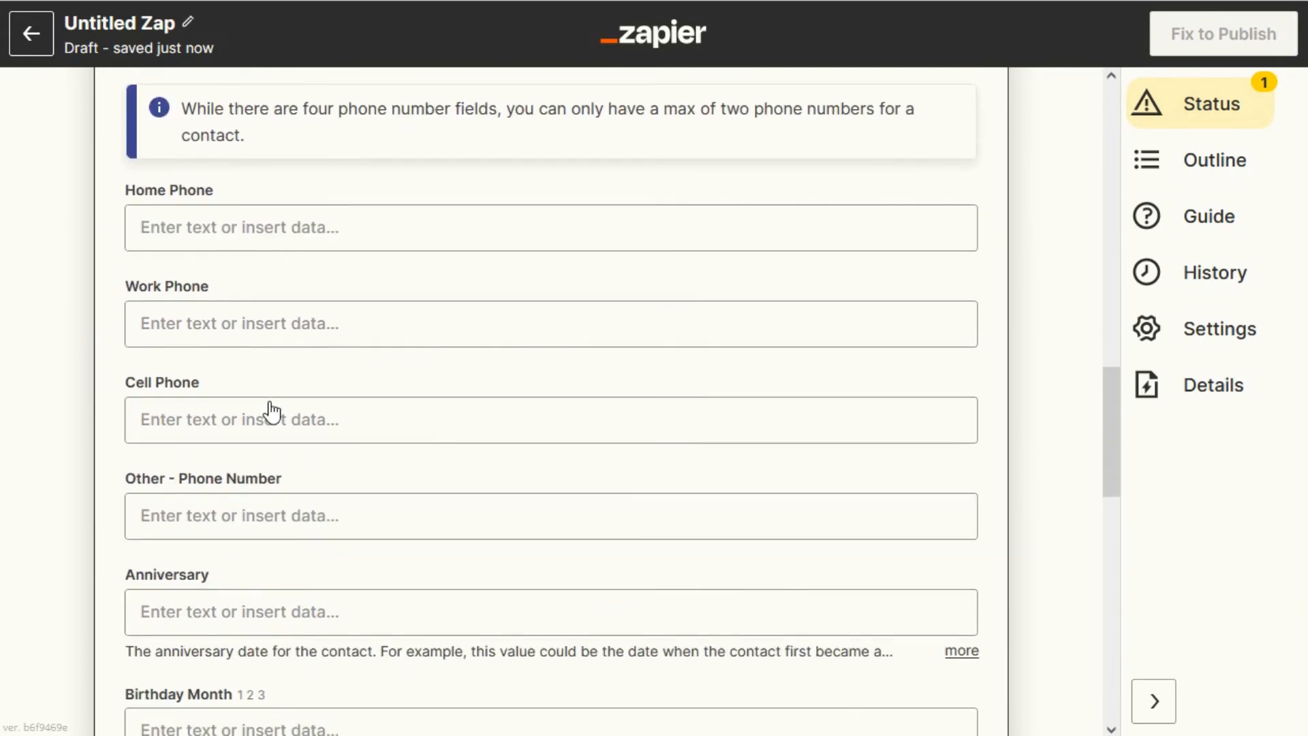
scroll(271, 405, "down", 10)
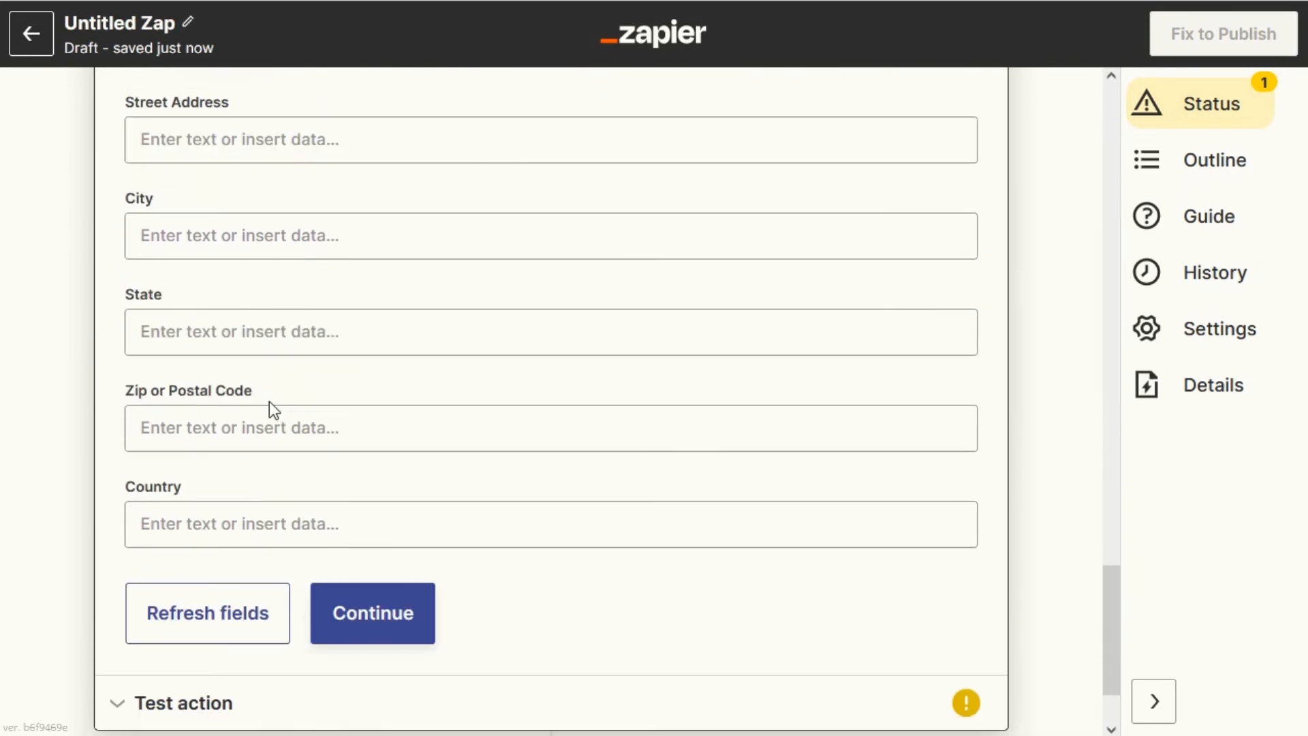
left_click(365, 621)
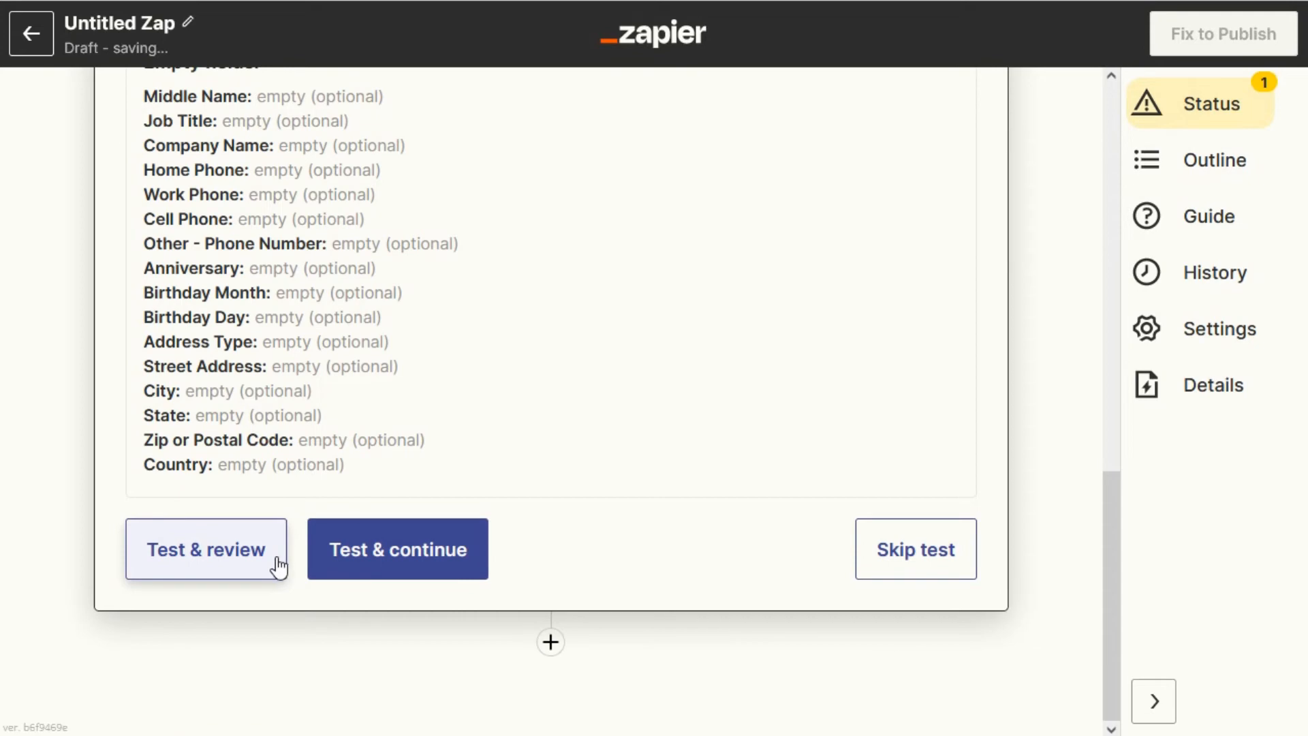
left_click(235, 557)
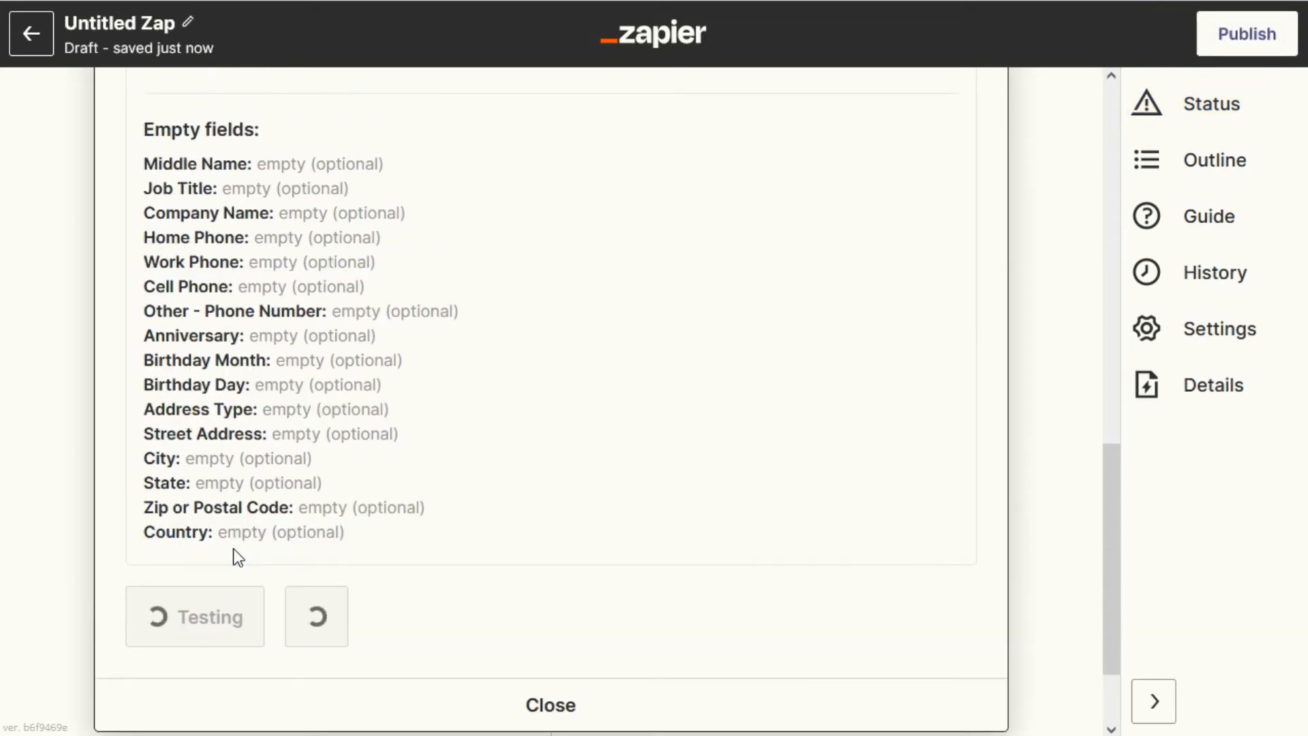
scroll(350, 578, "down", 1)
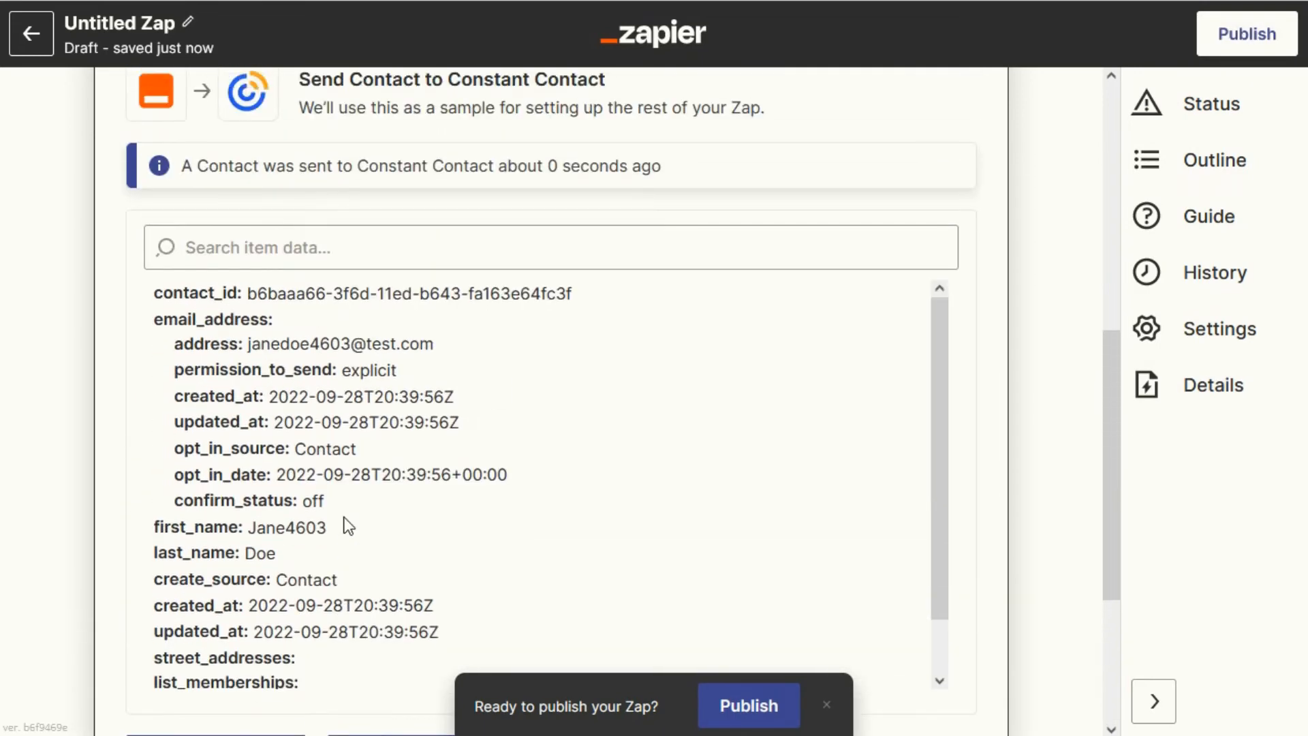
scroll(349, 527, "up", 2)
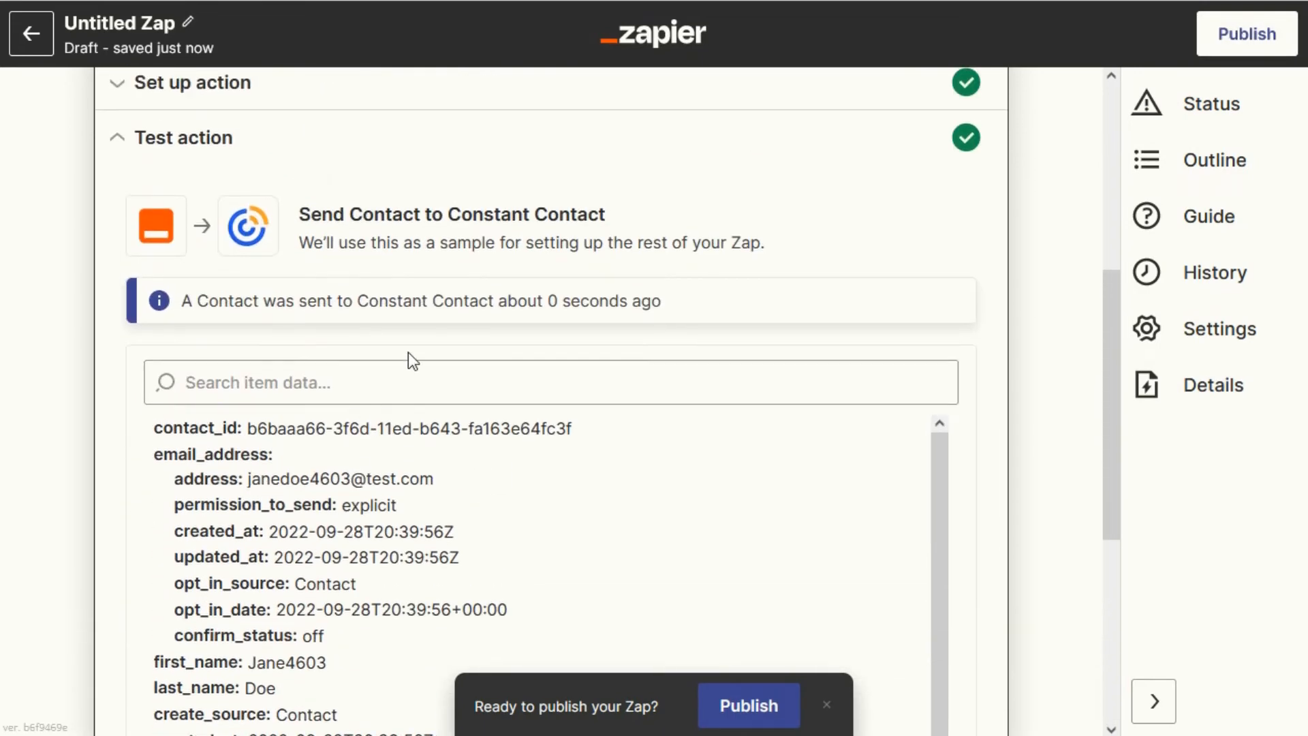
scroll(426, 356, "down", 3)
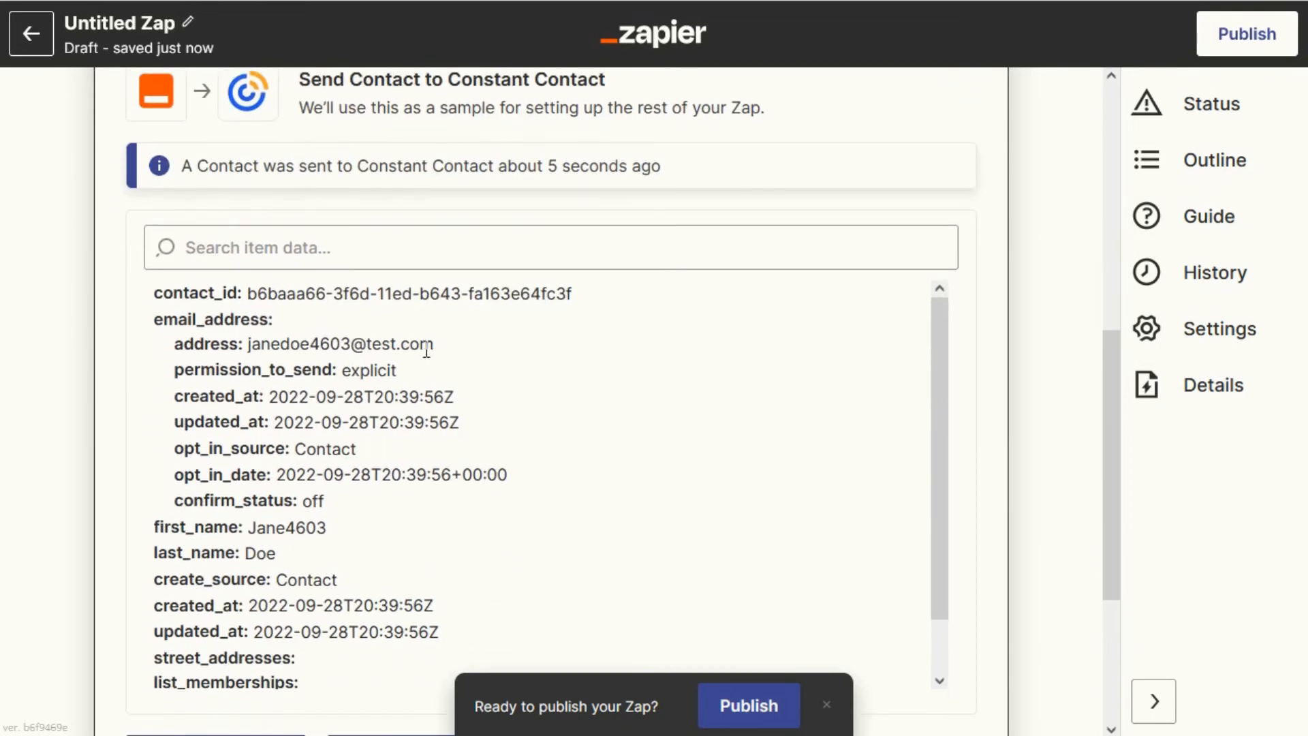
Publish the Zap.
left_click(750, 709)
left_click(679, 403)
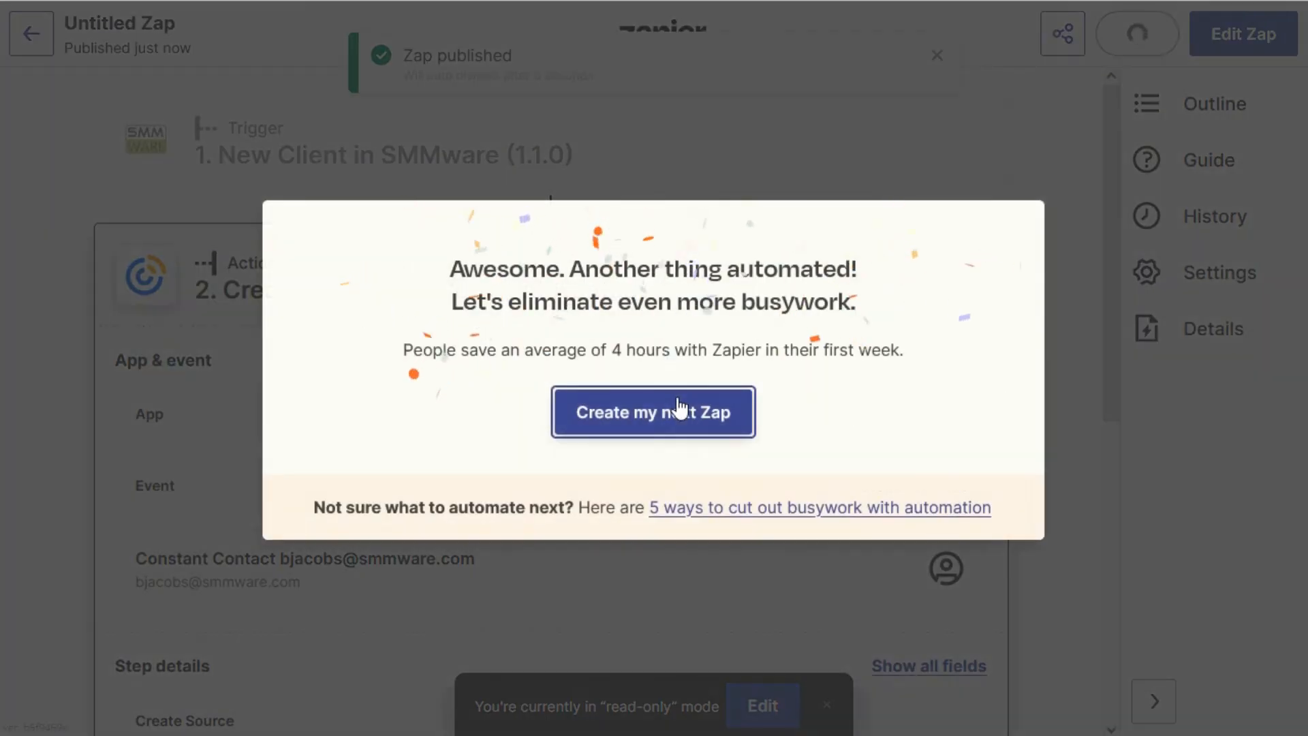
Switch to SMMware and open the form for adding a new client under Manage Clients.
left_click(58, 209)
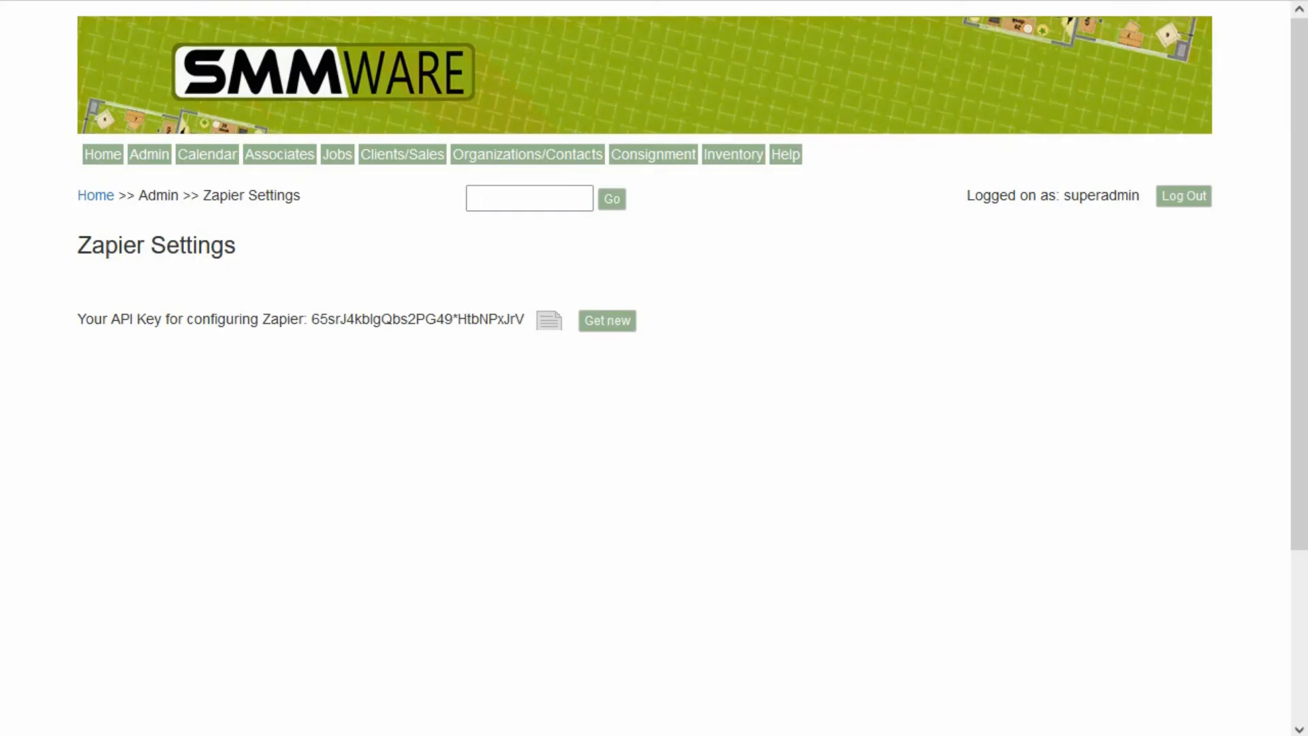
left_click(398, 141)
left_click(418, 182)
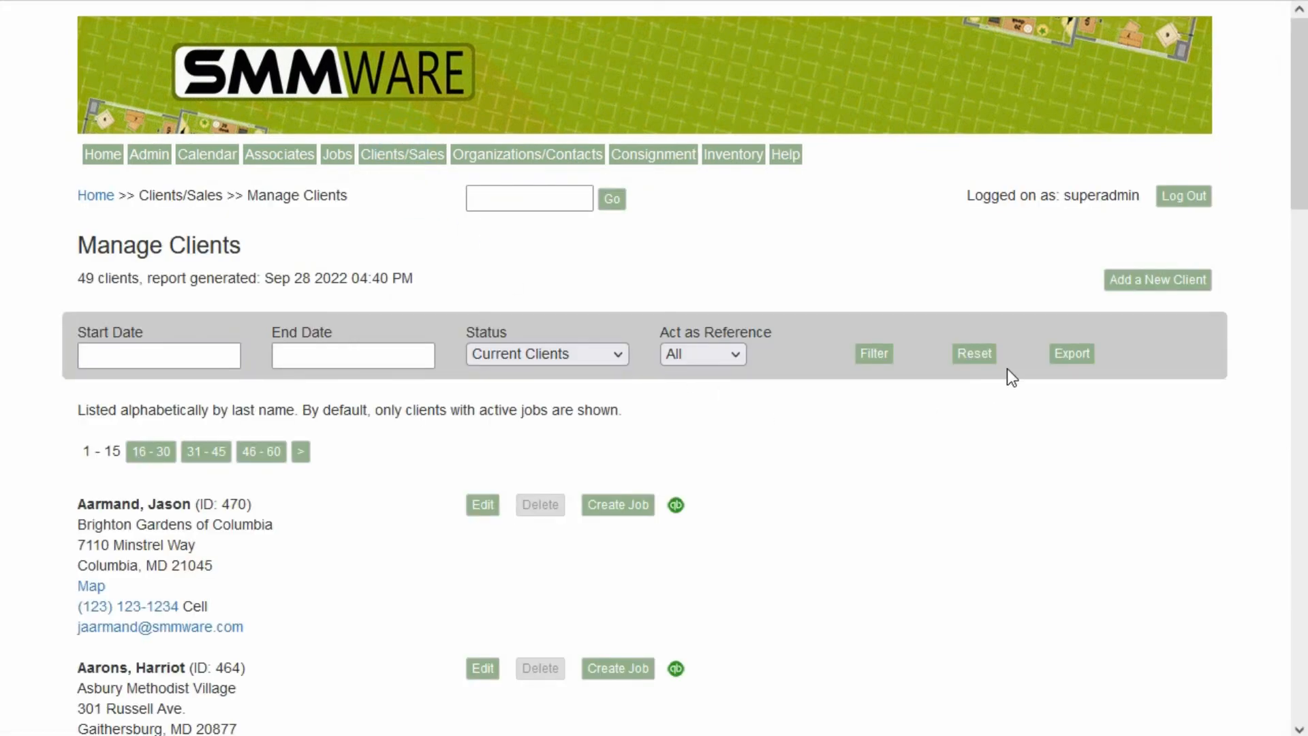
left_click(1130, 281)
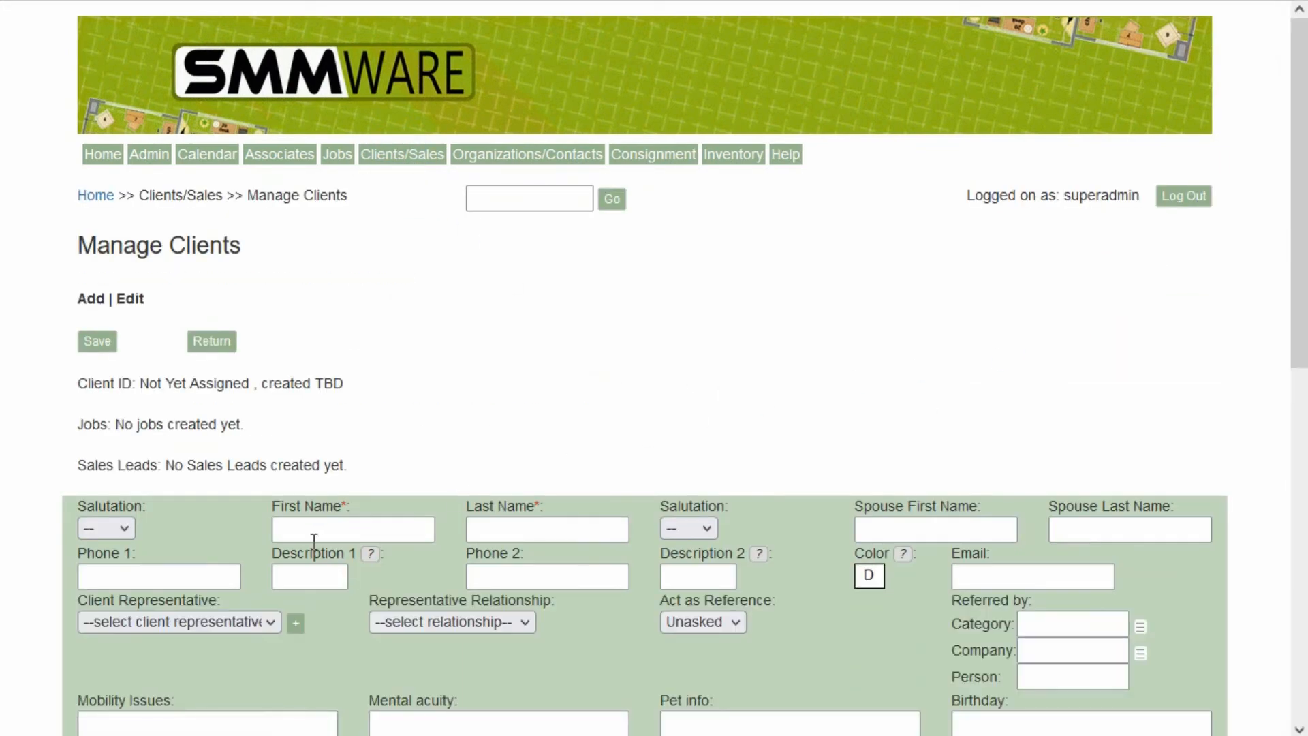
Enter the new client's first name, last name and e-mail address.
left_click(317, 529)
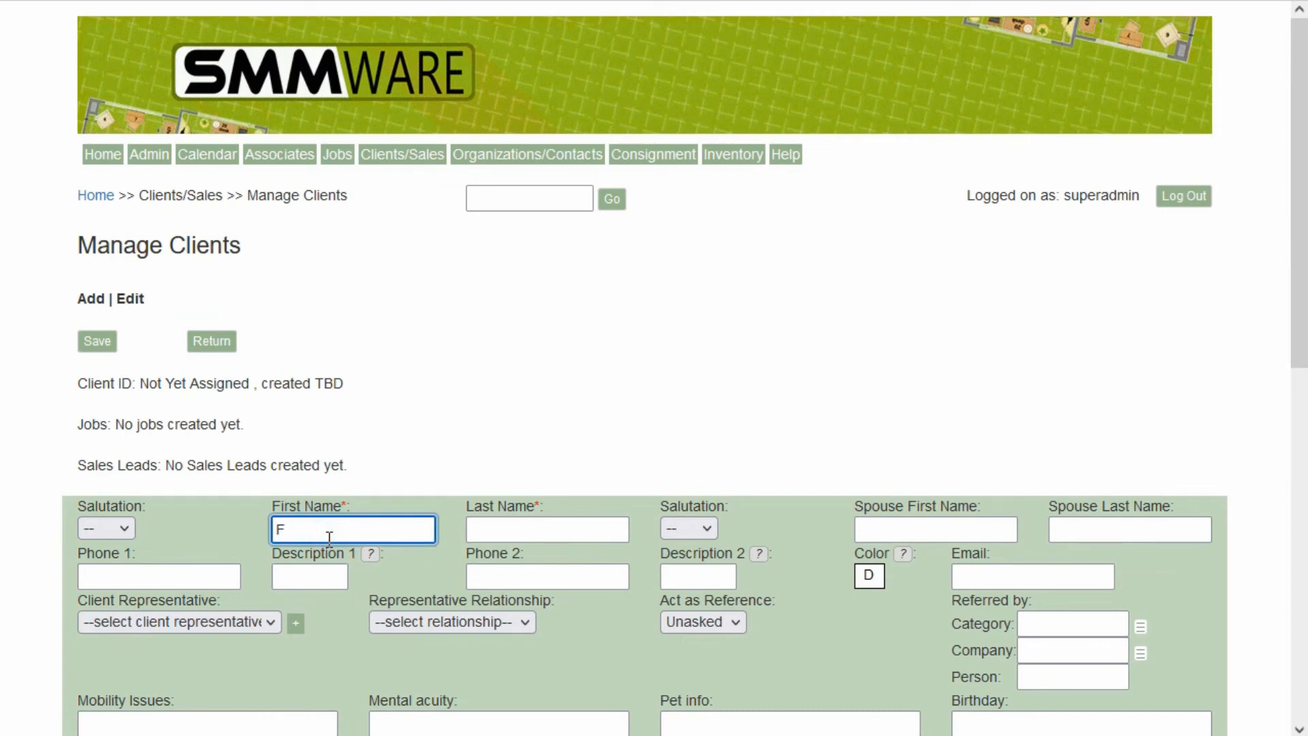
left_click(511, 529)
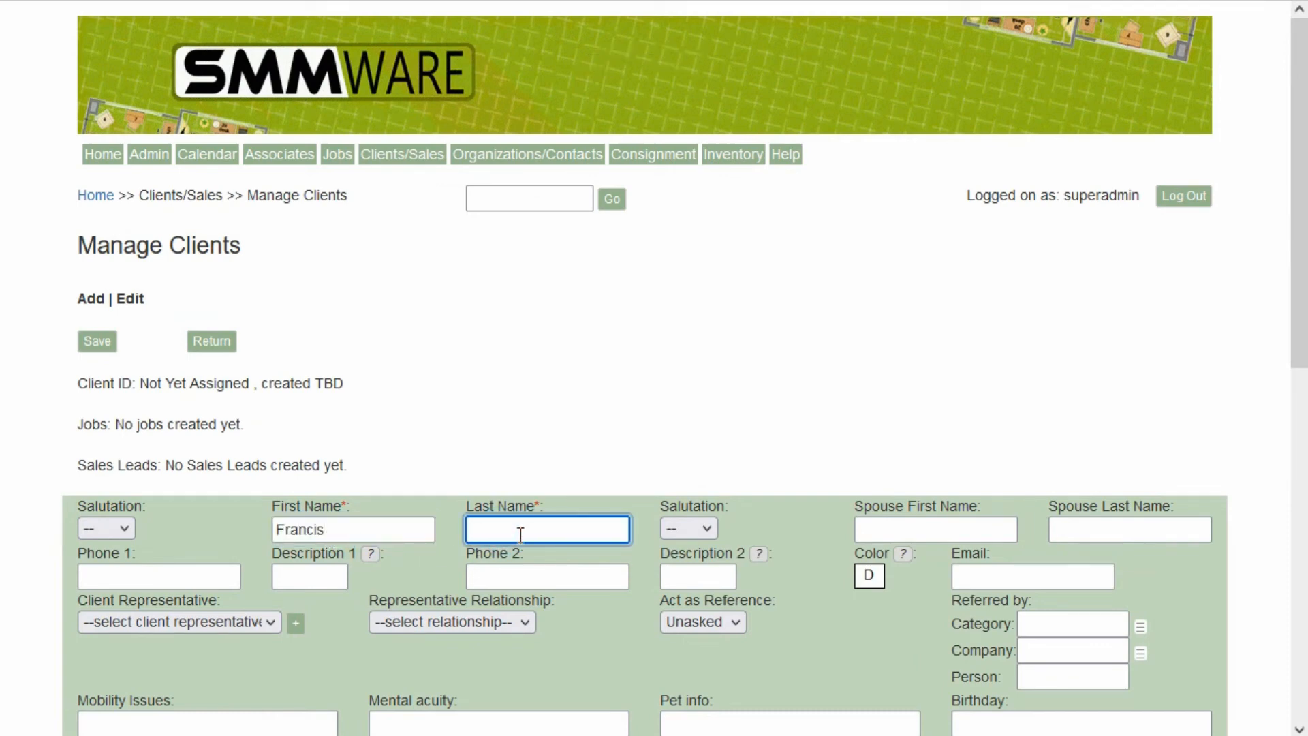
left_click(1015, 576)
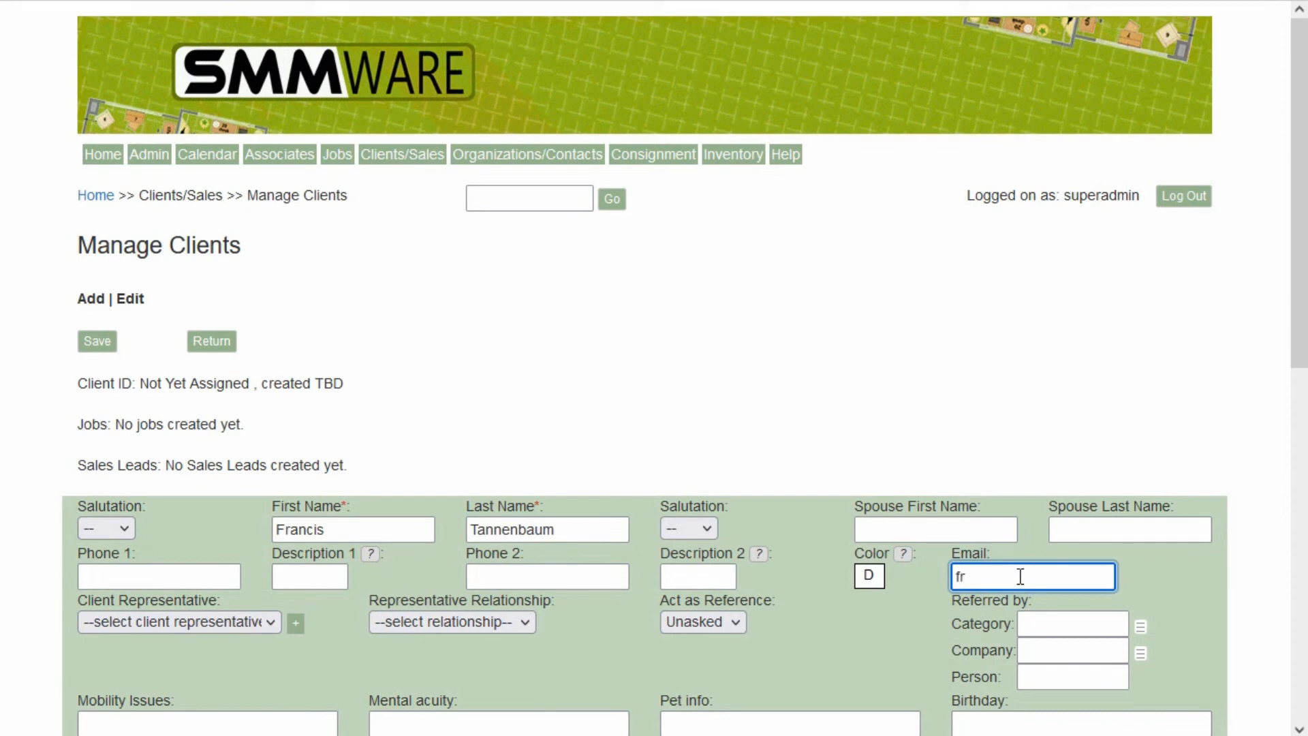
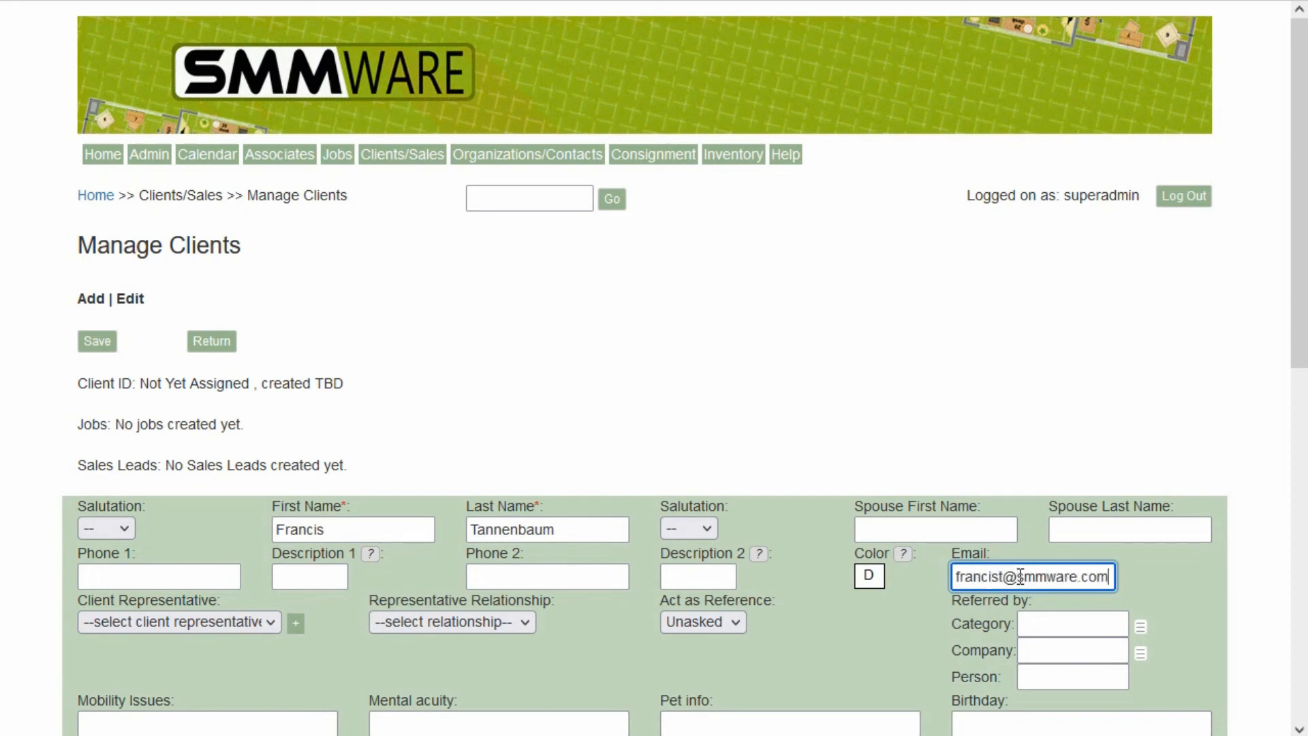
Prefill the first address with Bright View - Westminster Ridge and save the new client.
scroll(457, 362, "down", 8)
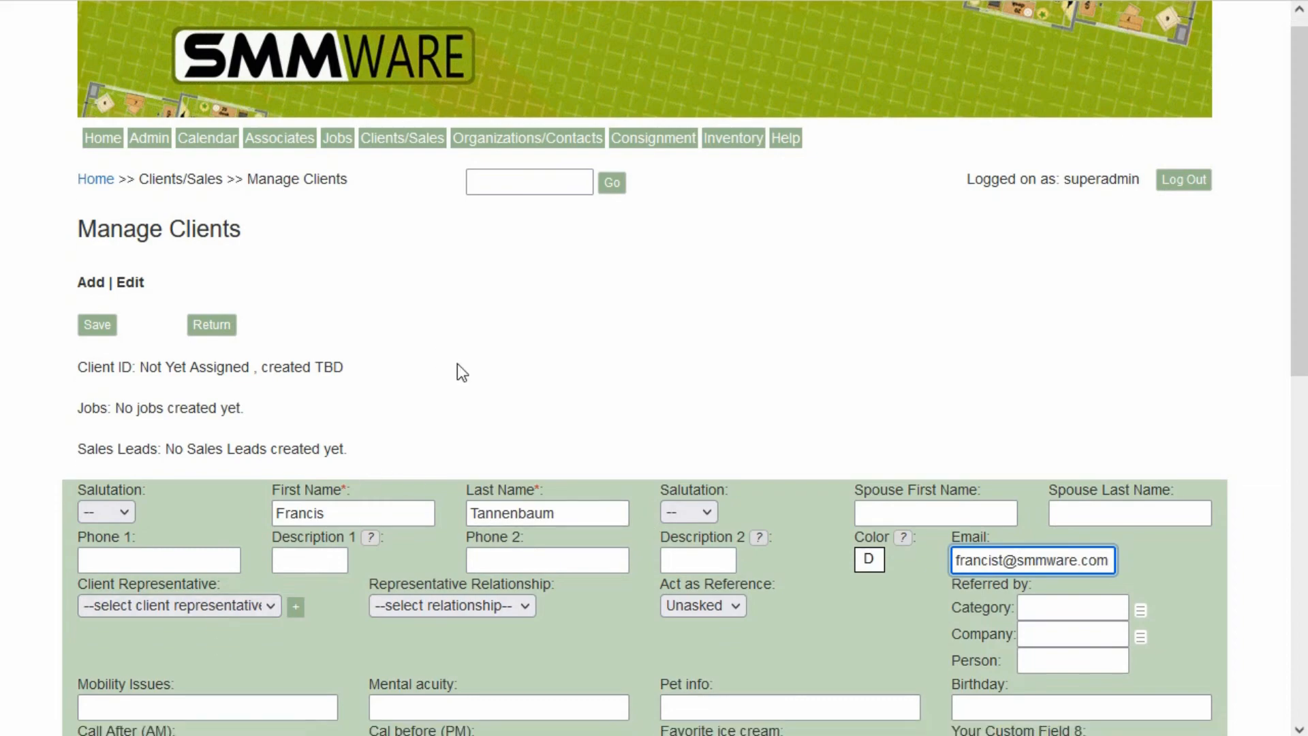
scroll(314, 535, "down", 2)
left_click(345, 505)
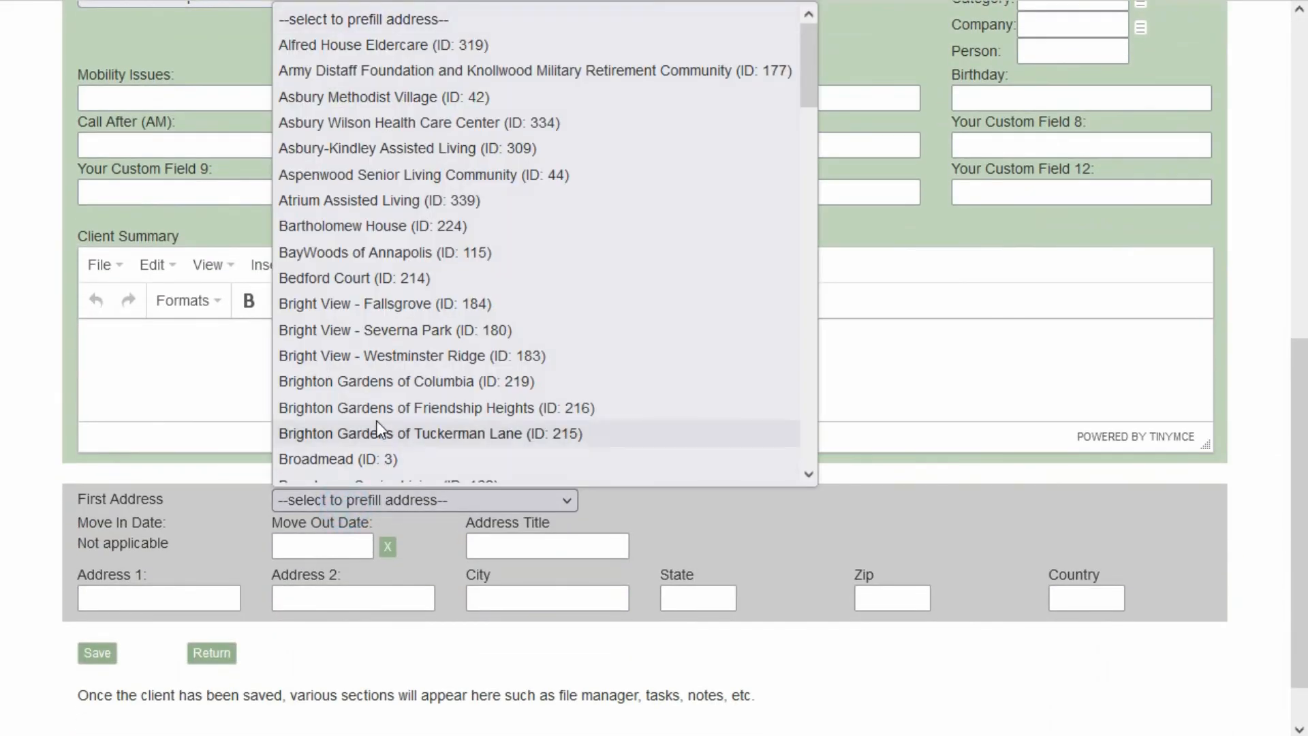
left_click(390, 357)
scroll(209, 452, "up", 6)
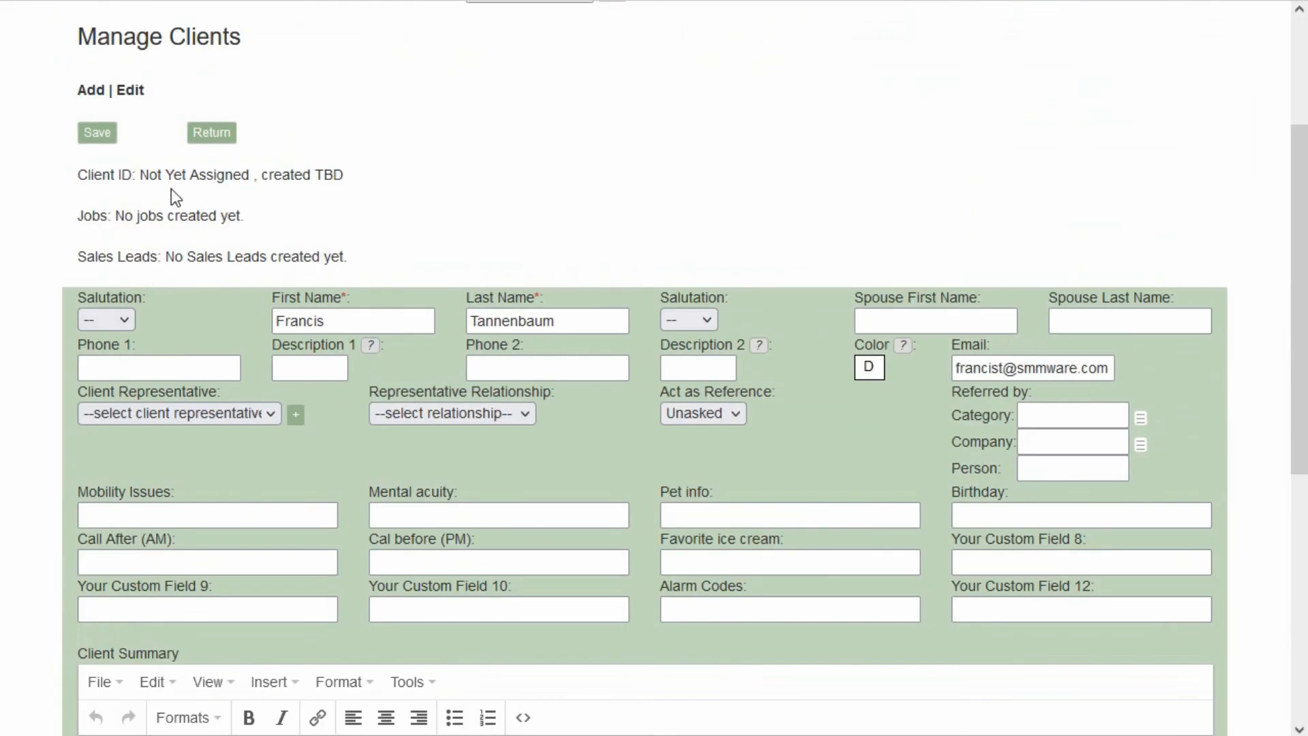
left_click(97, 132)
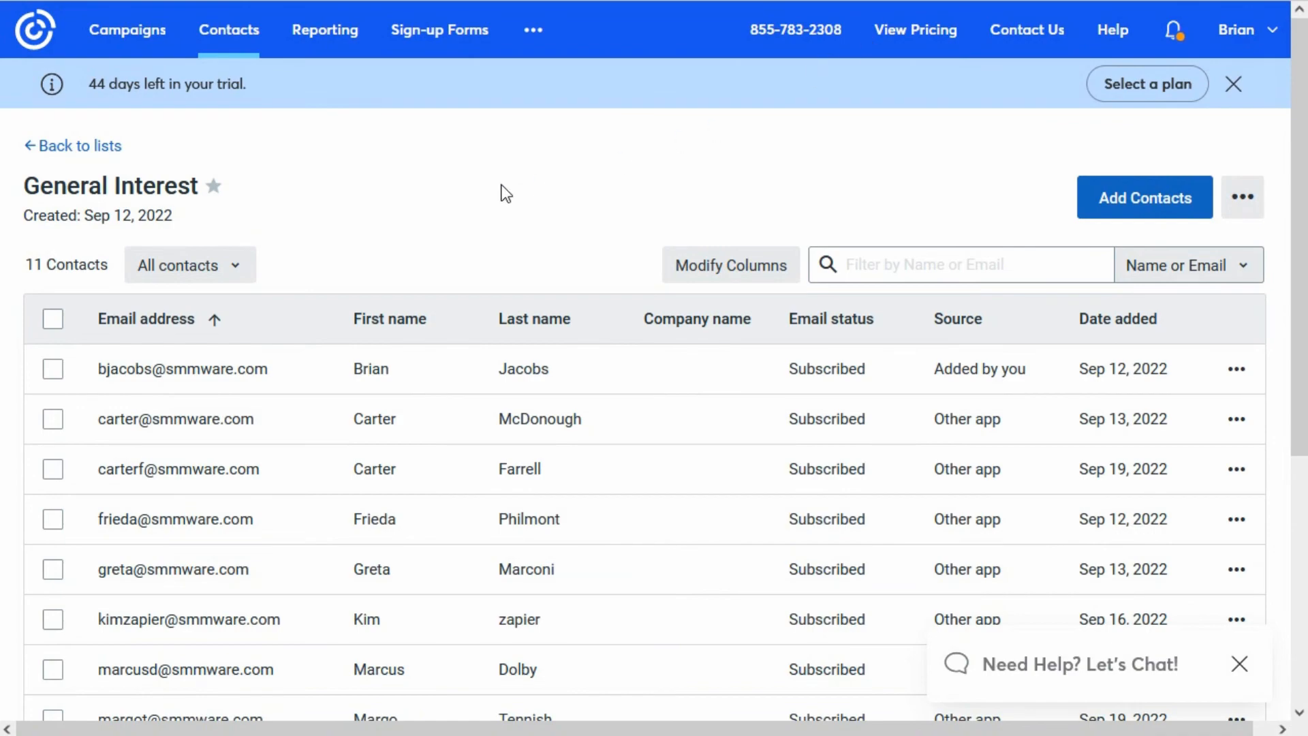
Reopen the General Interest contact list in Constant Contact and review its contacts.
left_click(215, 38)
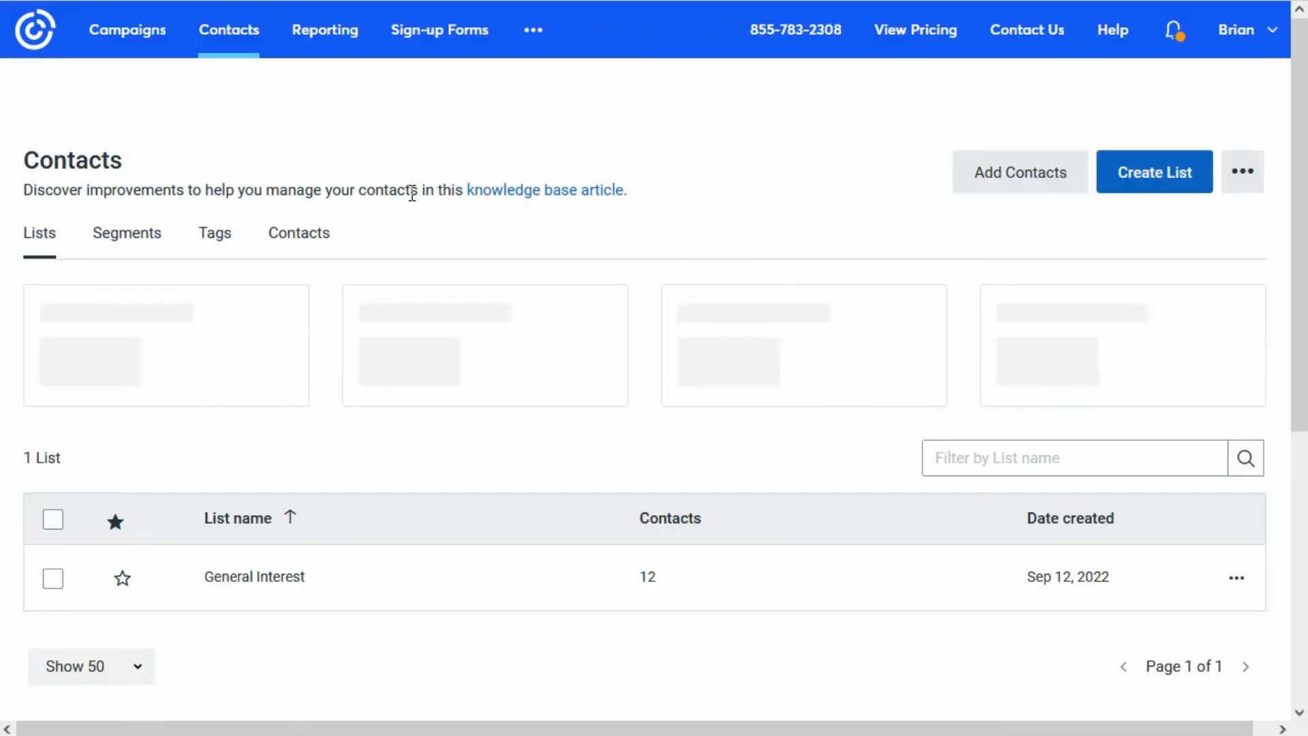
left_click(293, 641)
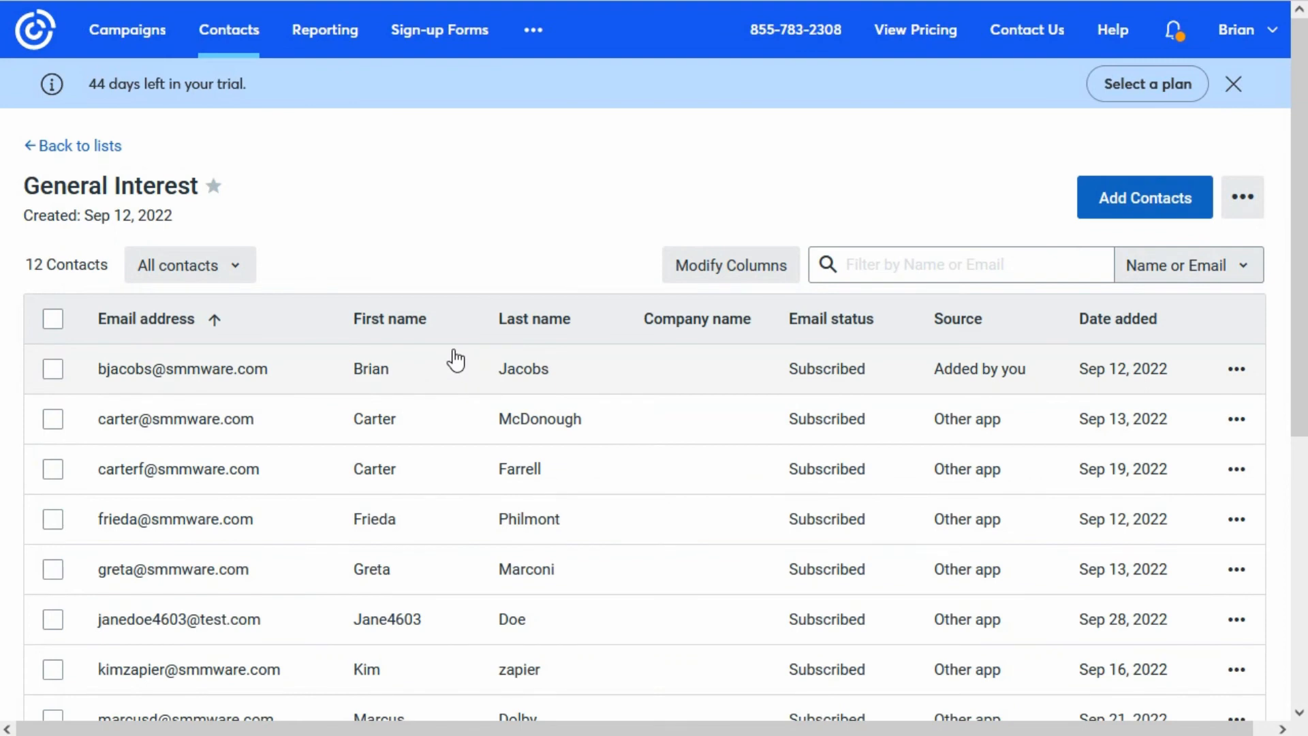
scroll(449, 357, "down", 2)
scroll(440, 366, "down", 3)
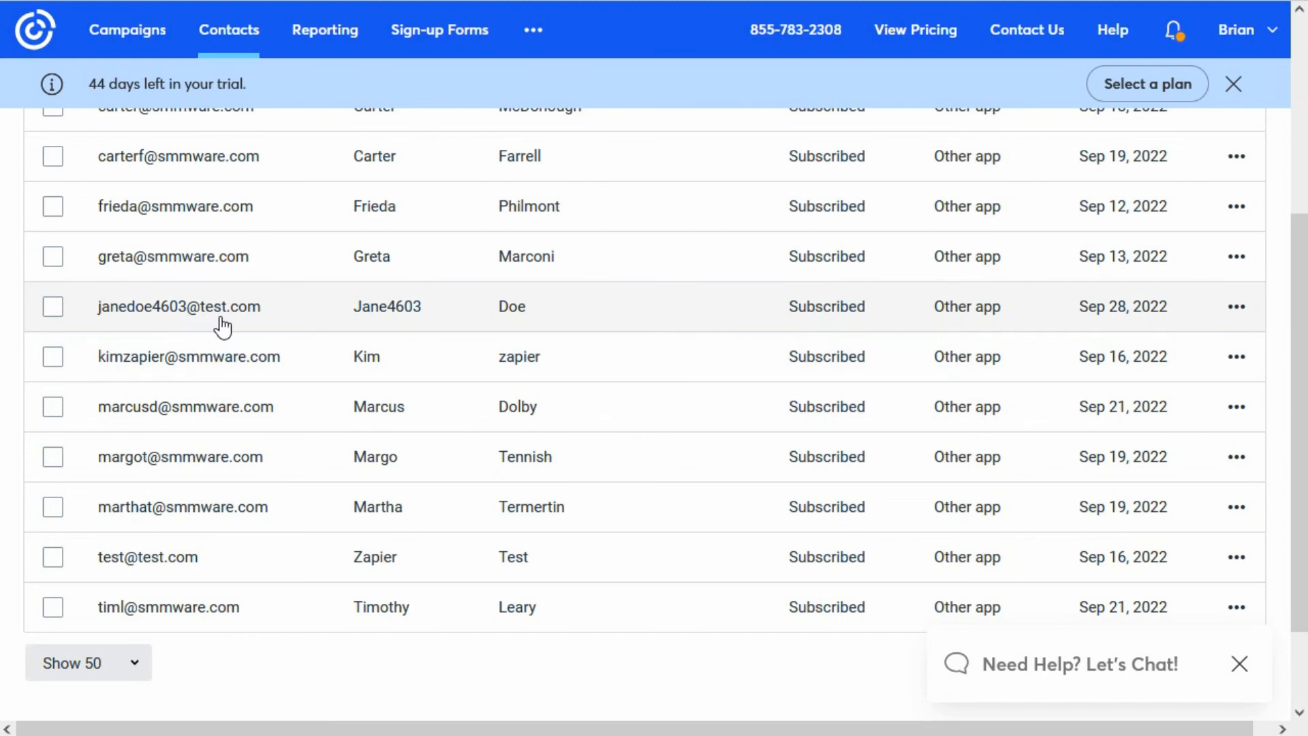
scroll(245, 320, "up", 2)
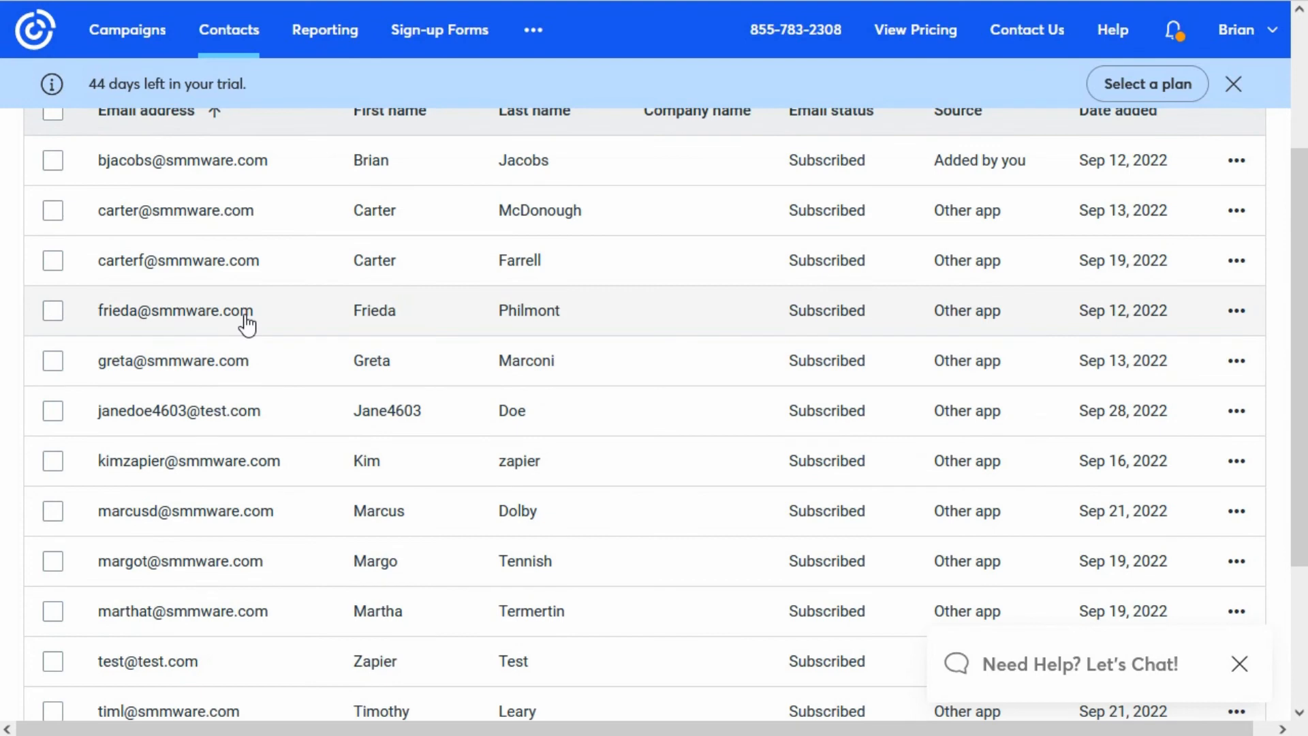
scroll(245, 320, "up", 2)
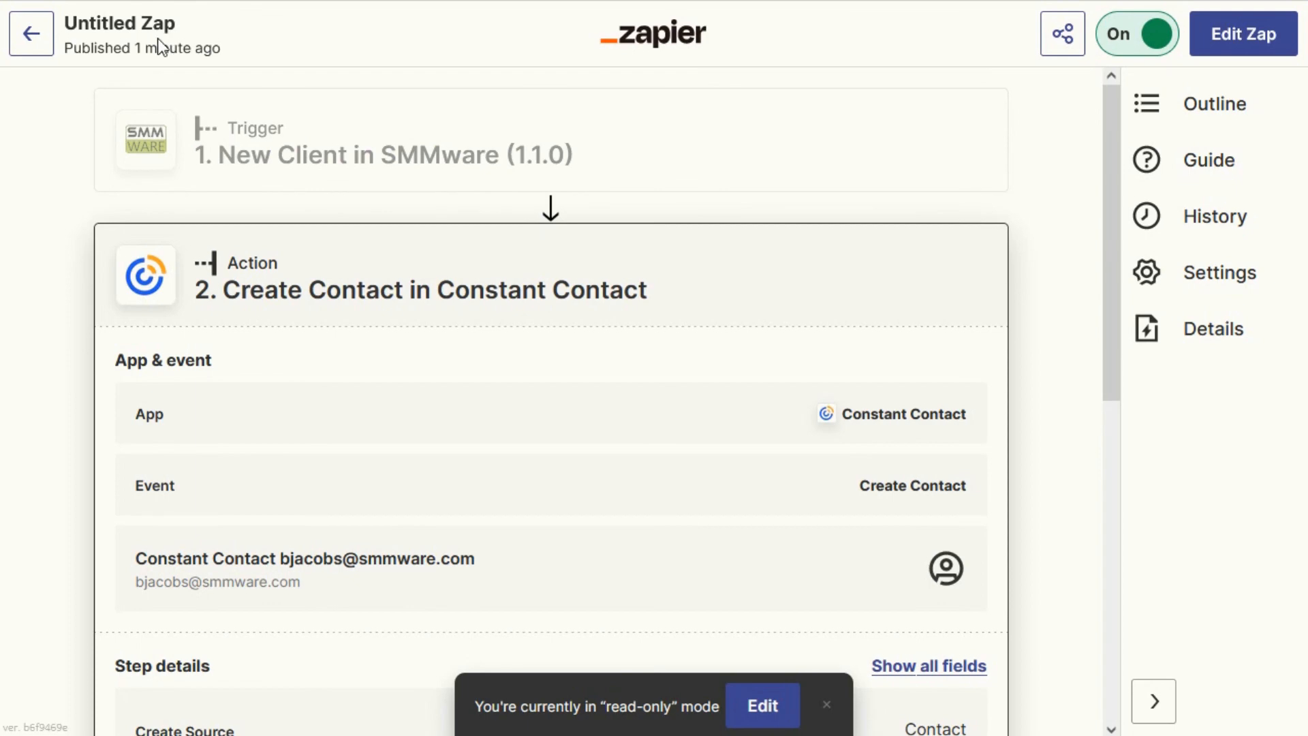
Rename the Zap to New Client in SMMware to Constant Contact and return to the Zaps overview.
left_click(123, 26)
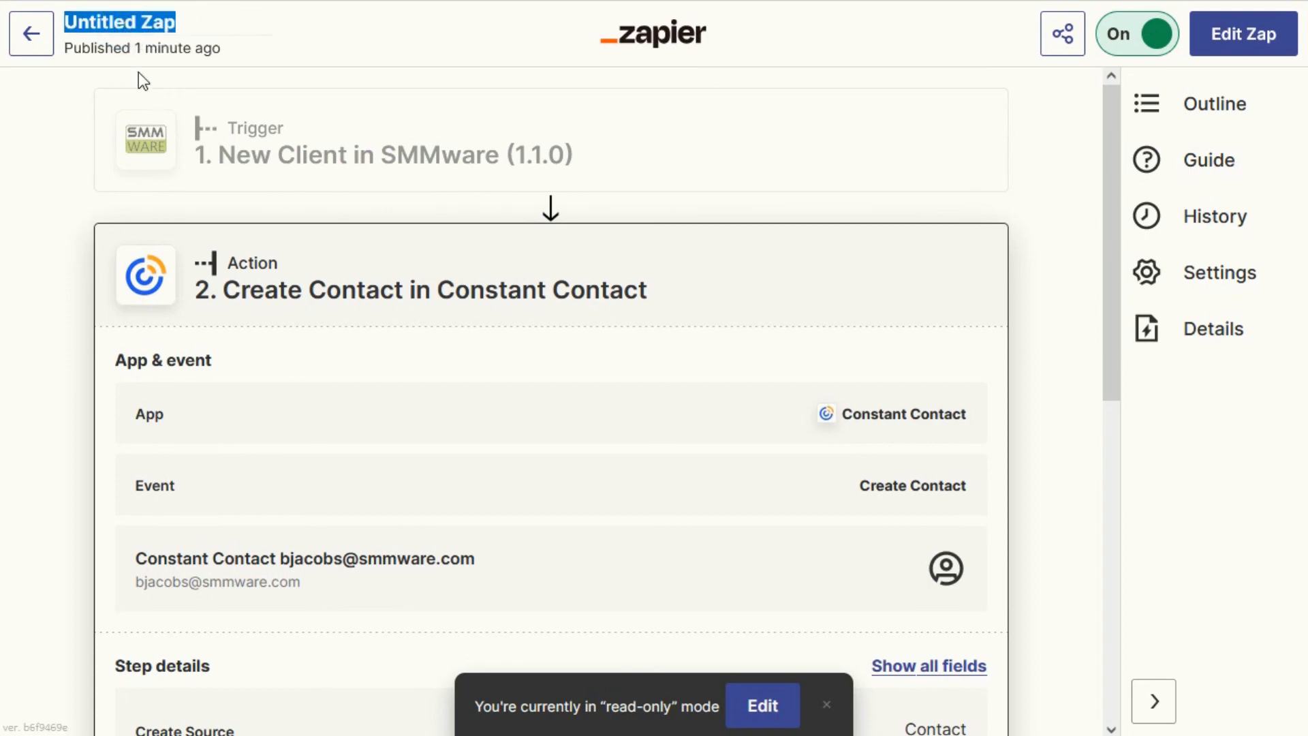
type("New li")
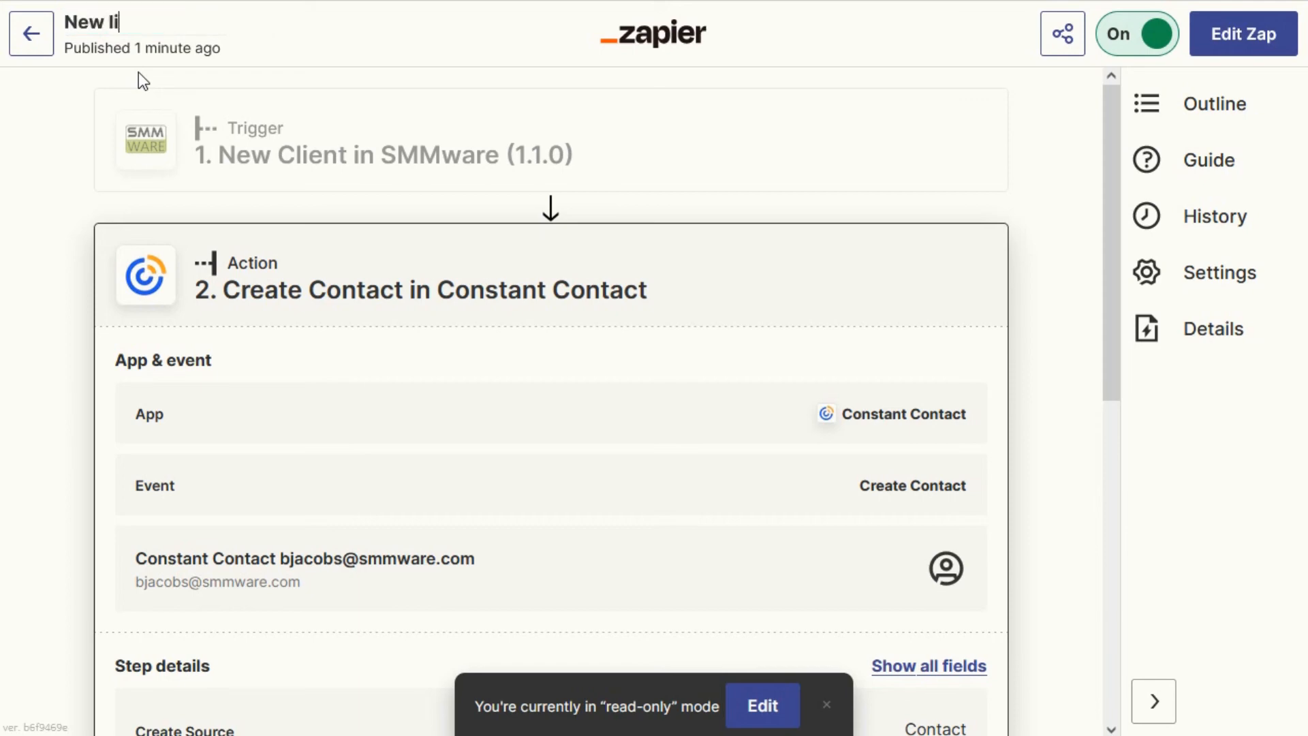
key("BackSpace")
key("BackSpace")
type("Client in SMM")
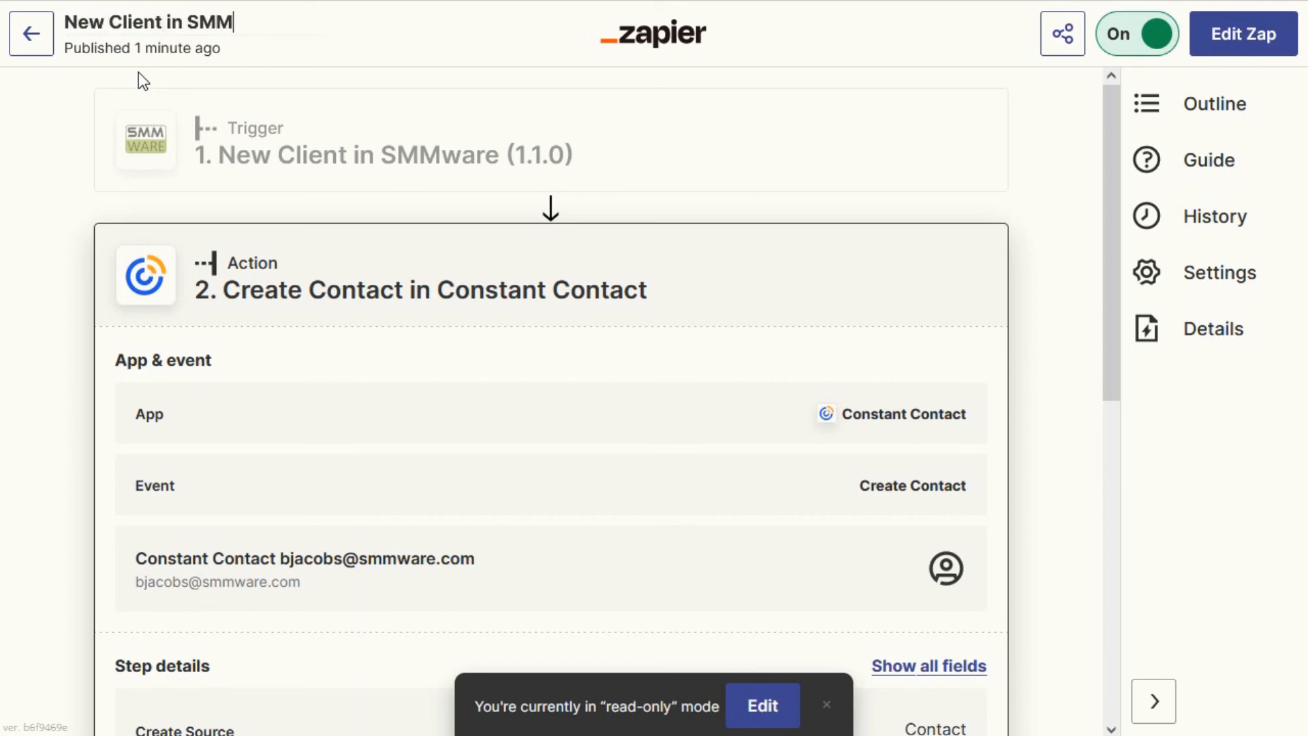
type("ware to Constan")
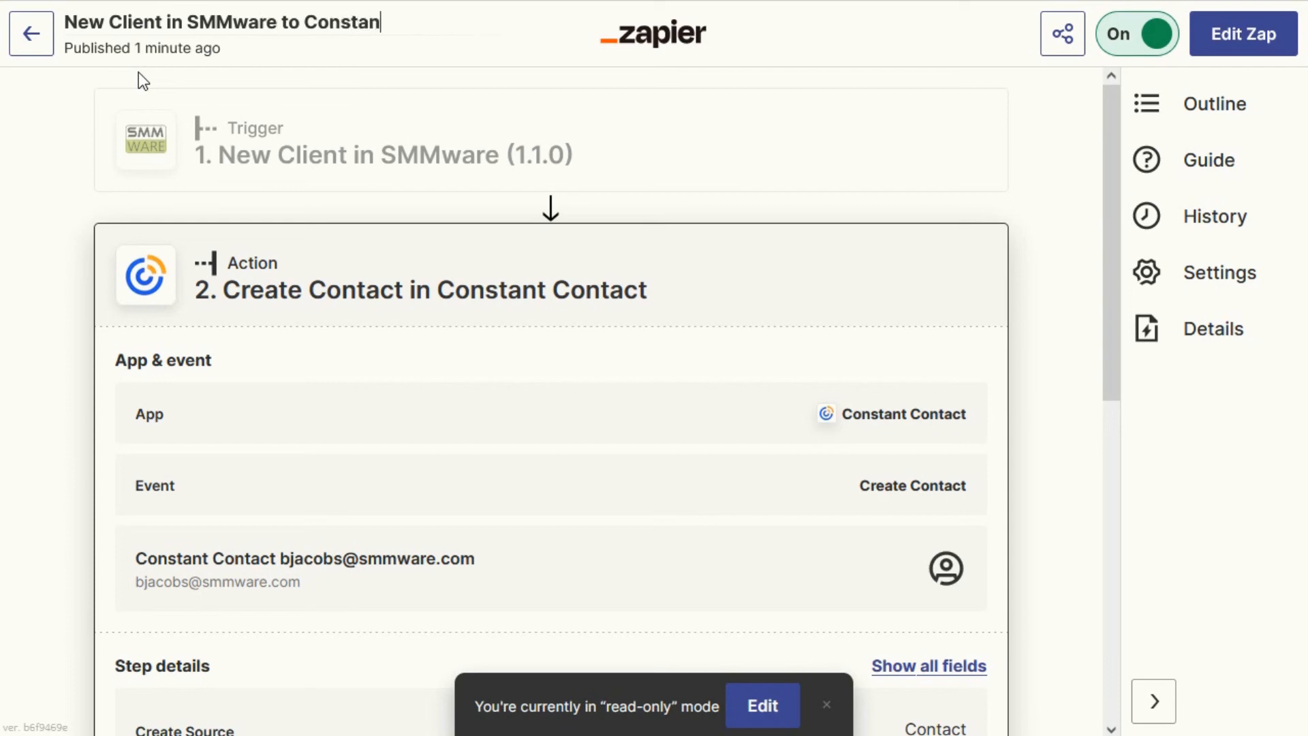
type("t Contact")
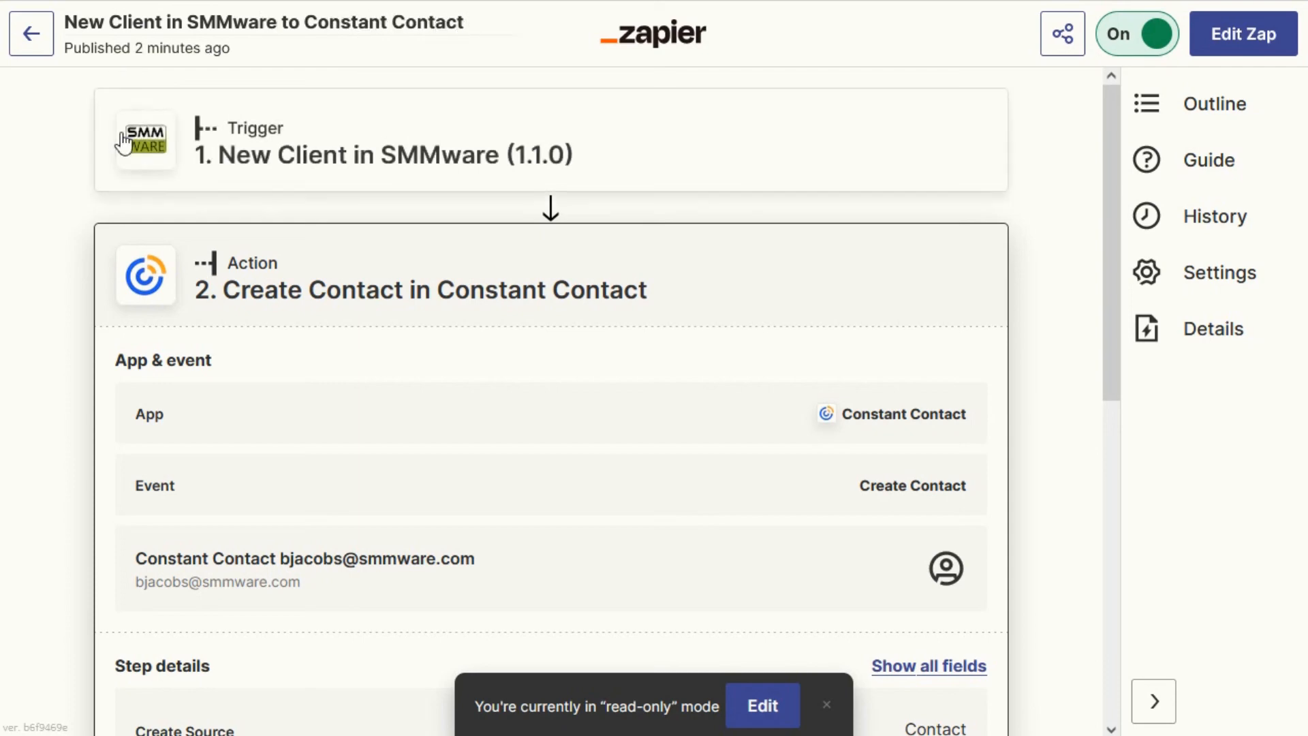
left_click(60, 136)
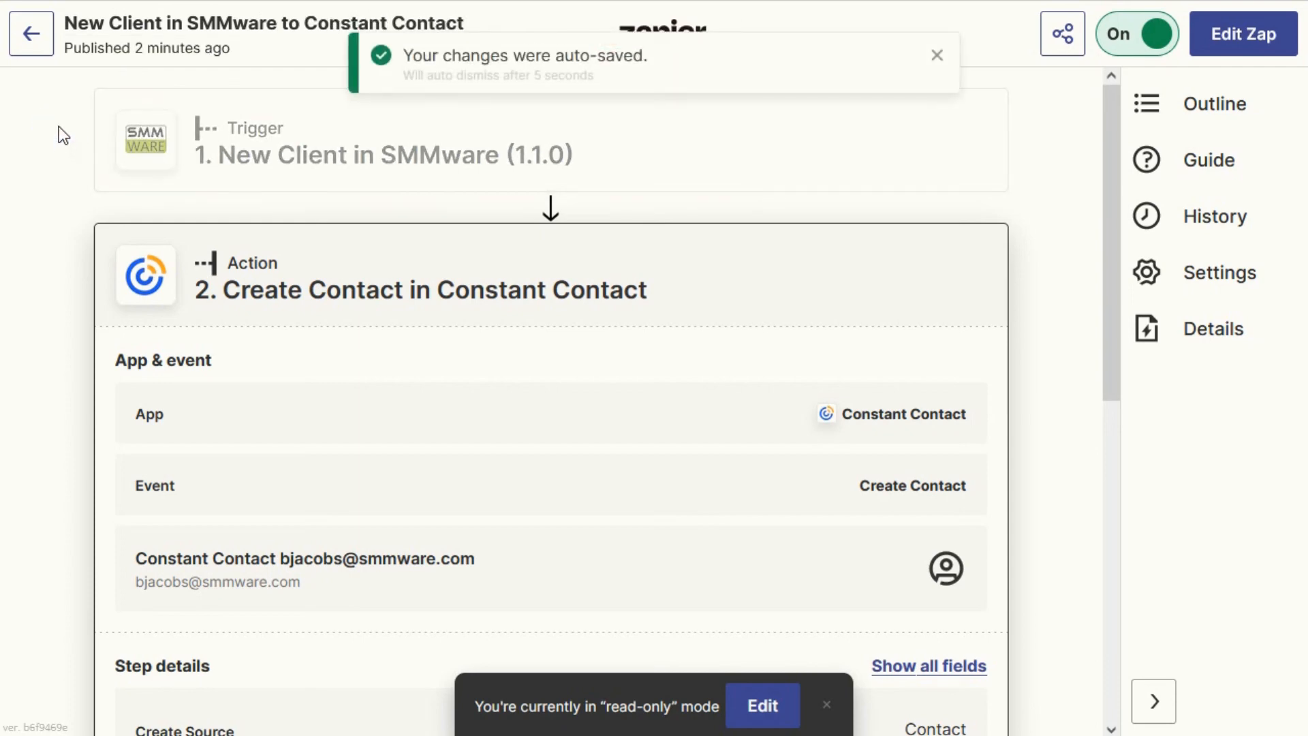
left_click(34, 36)
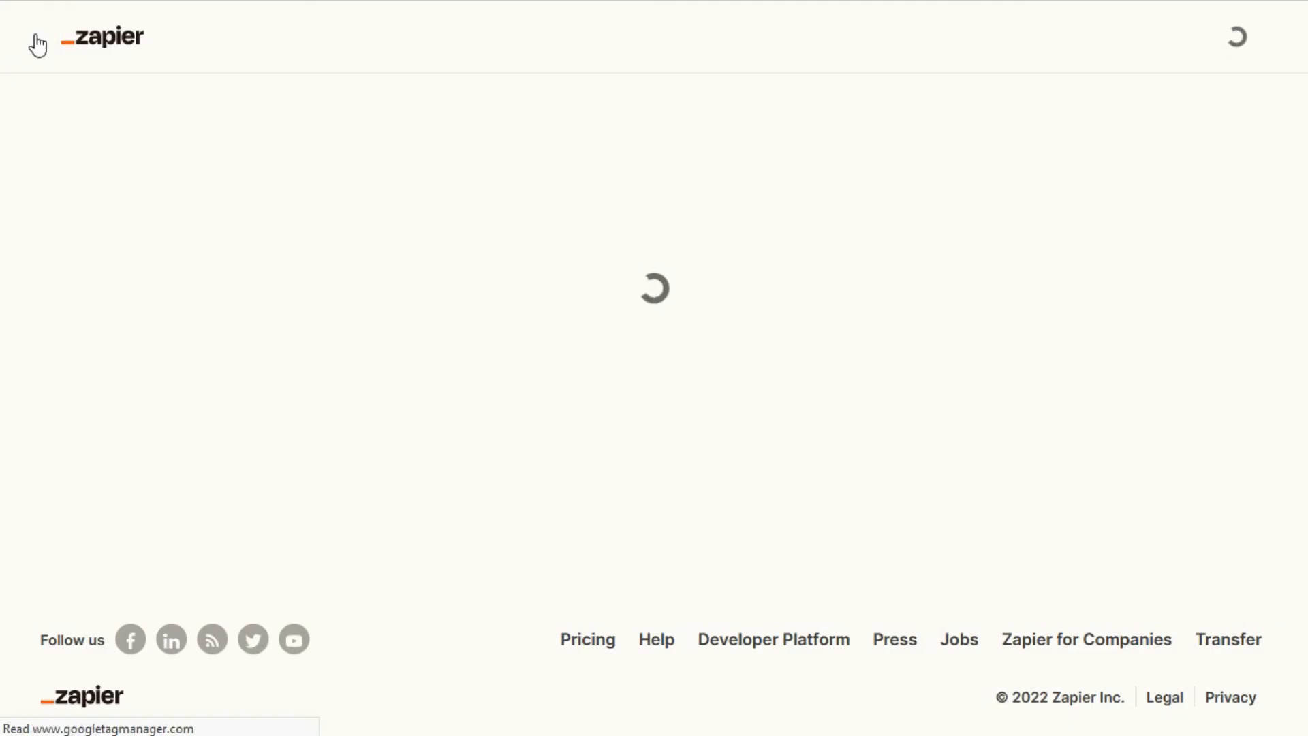